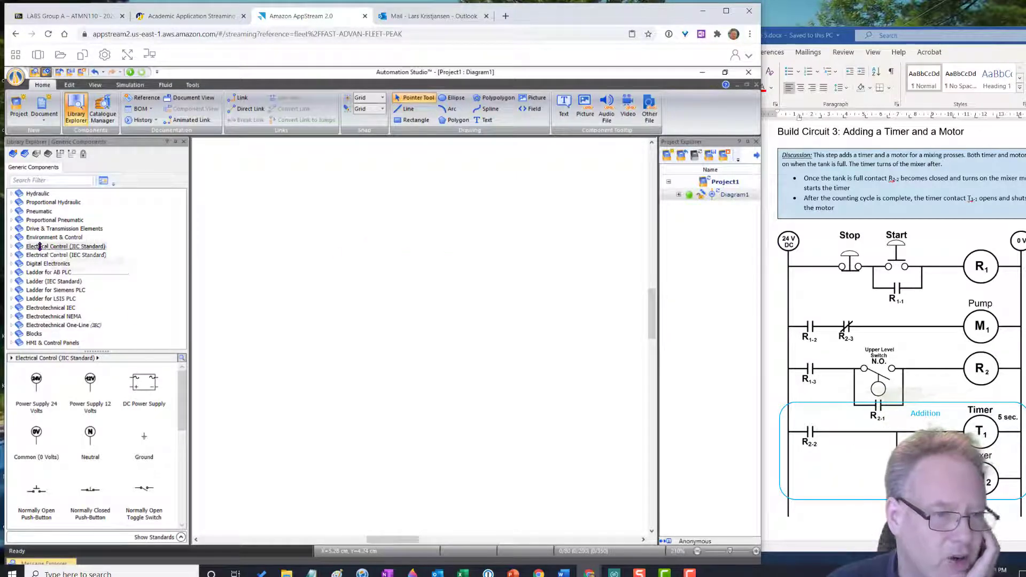
- Place a JIC Power Supply 24 Volts and a Common (0 Volts) at opposite ends of the first rung
{"action": "left_click", "coordinate": [80, 246]}
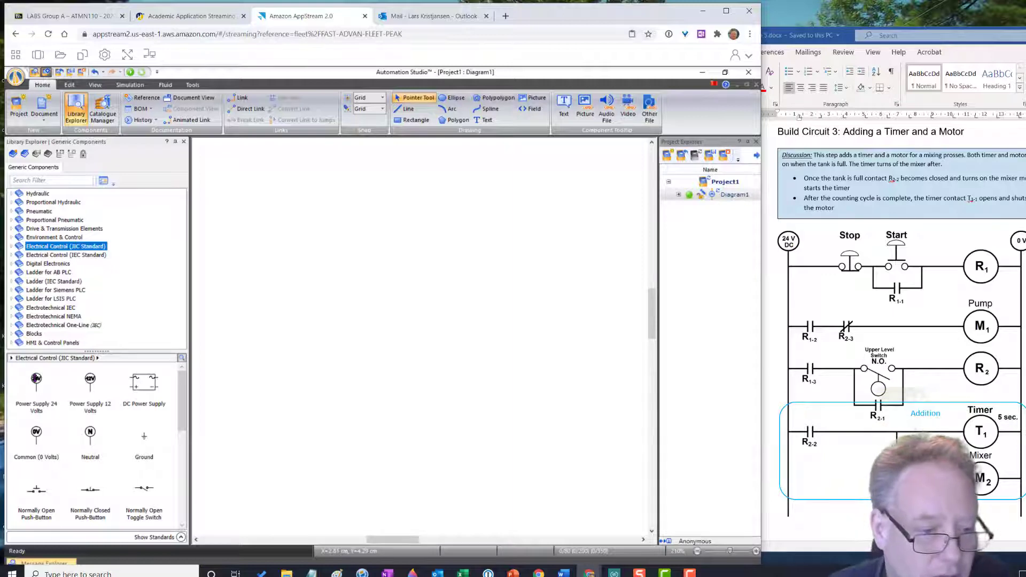
{"action": "left_click_drag", "start_coordinate": [36, 377], "coordinate": [253, 181]}
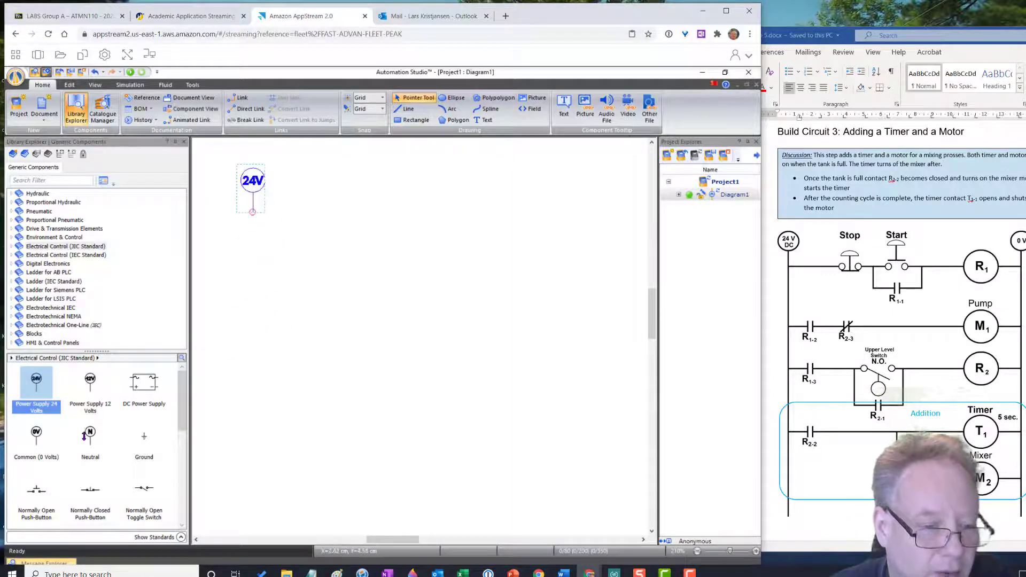
{"action": "left_click_drag", "start_coordinate": [38, 431], "coordinate": [567, 184]}
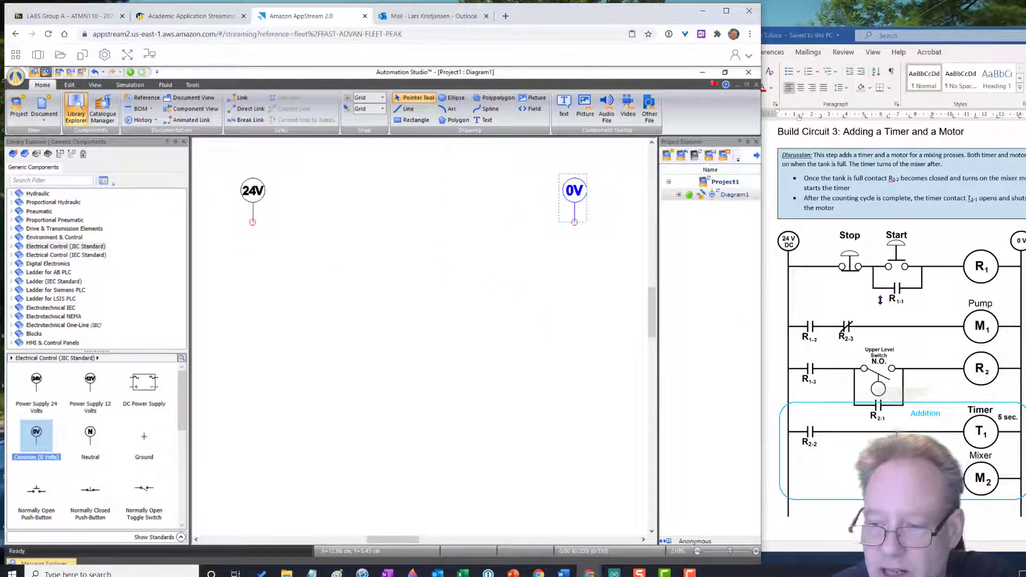
- Place a JIC normally closed push-button beside the 24V supply's terminal and set its alias to STOP
{"action": "left_click", "coordinate": [12, 247]}
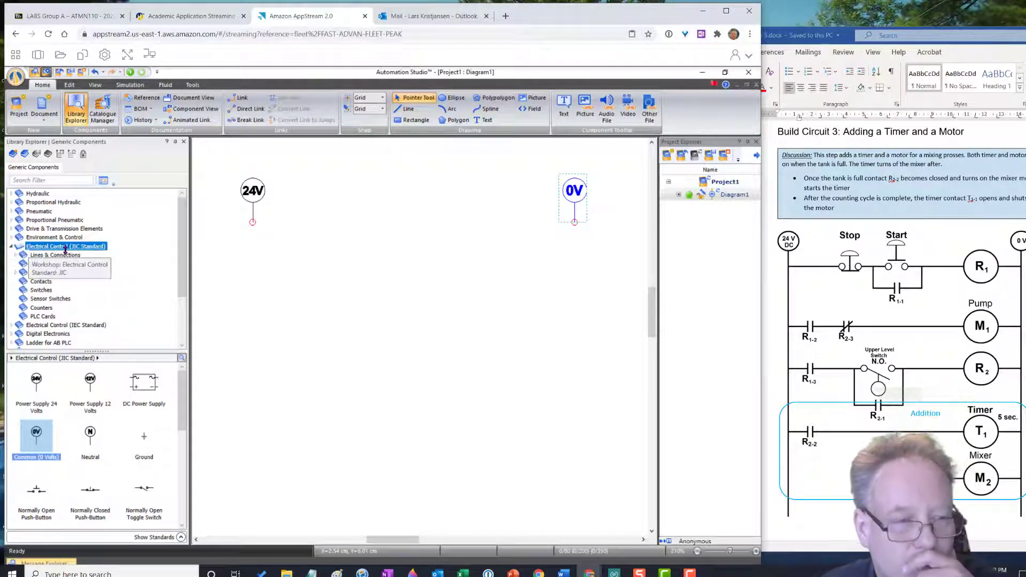
{"action": "scroll", "coordinate": [79, 422], "scroll_direction": "down", "scroll_amount": 3}
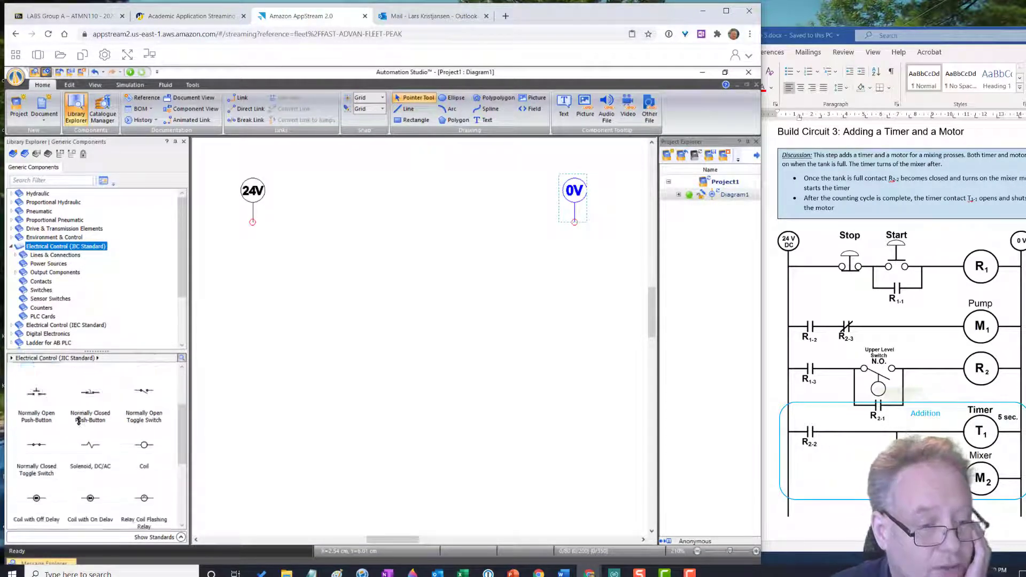
{"action": "scroll", "coordinate": [78, 421], "scroll_direction": "down", "scroll_amount": 4}
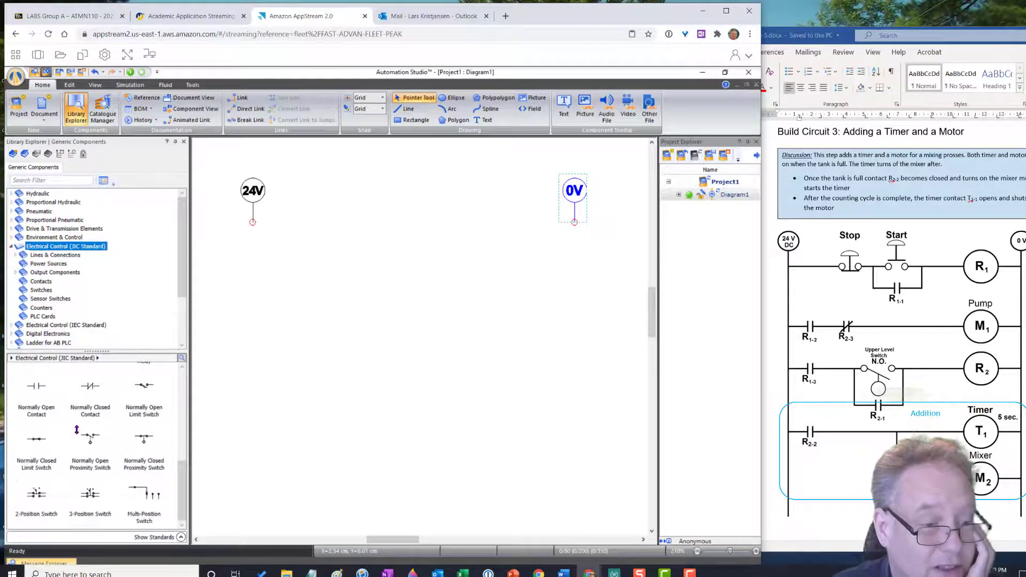
{"action": "scroll", "coordinate": [77, 430], "scroll_direction": "up", "scroll_amount": 5}
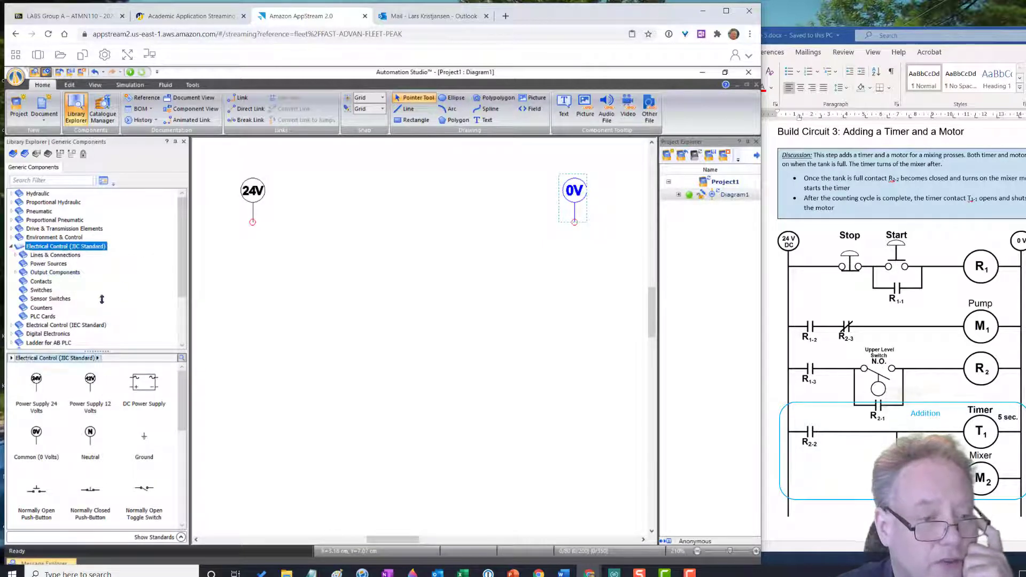
{"action": "left_click", "coordinate": [37, 291]}
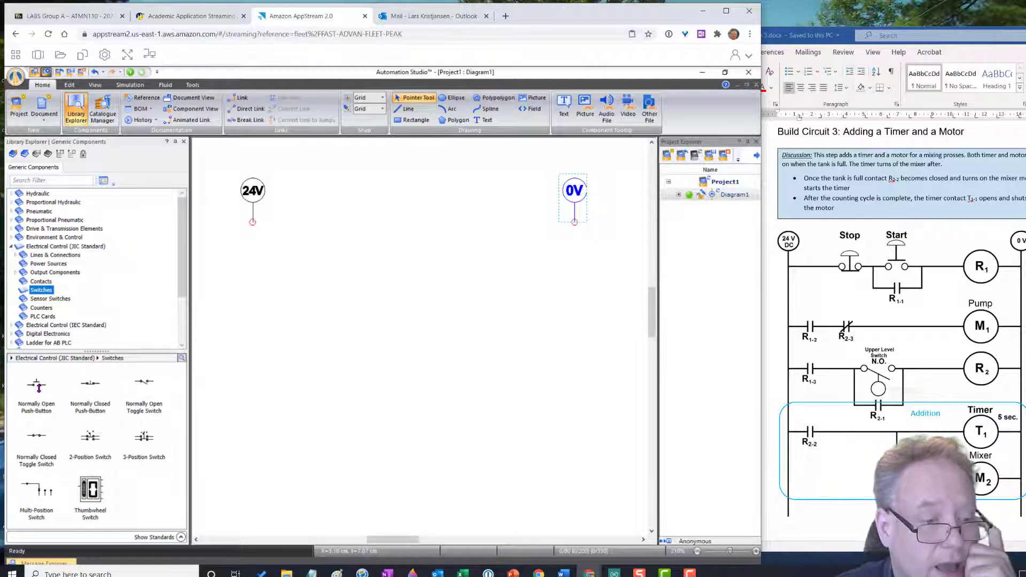
{"action": "left_click_drag", "start_coordinate": [87, 383], "coordinate": [295, 213]}
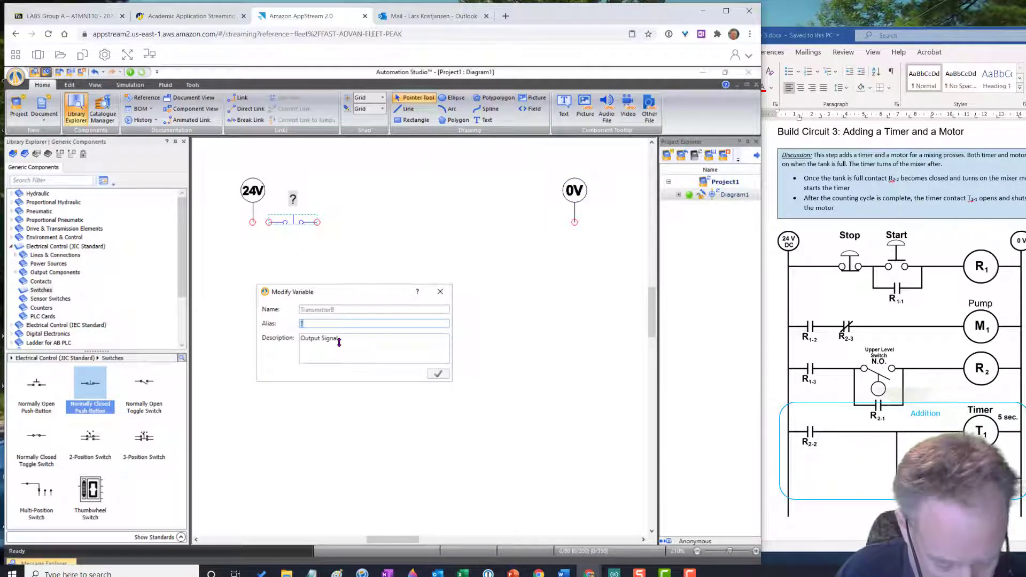
{"action": "type", "text": "STO"}
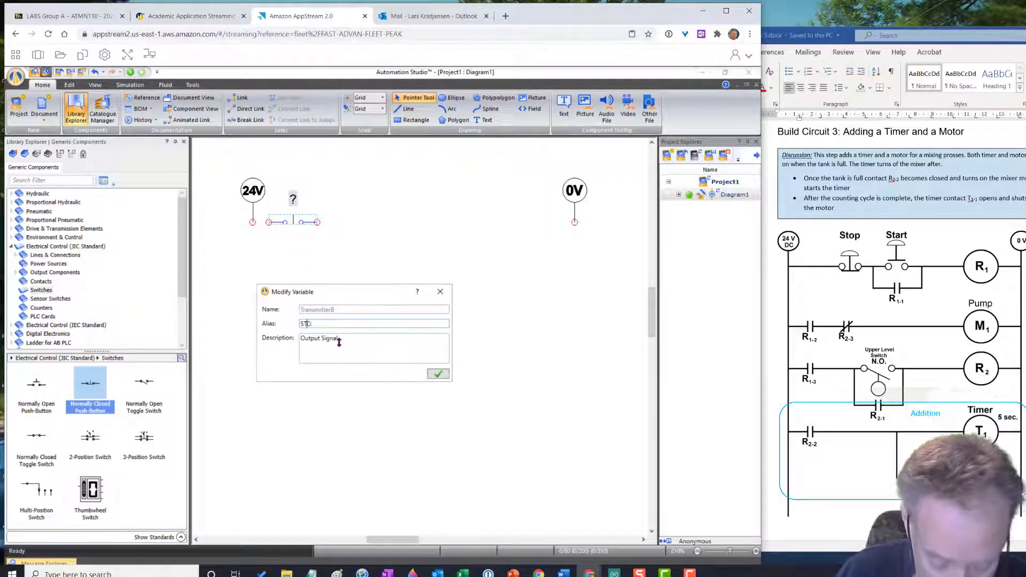
{"action": "type", "text": "P"}
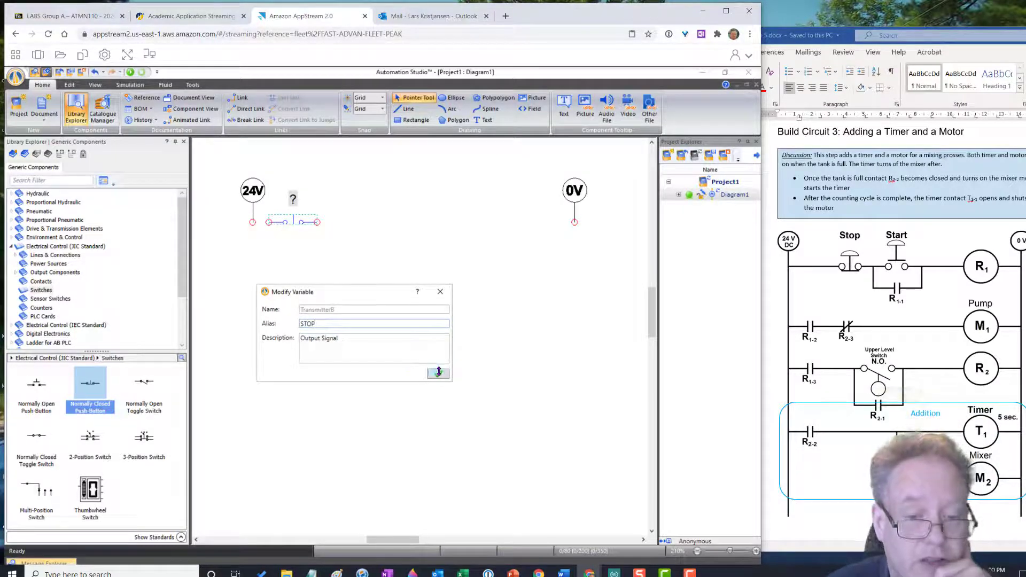
{"action": "left_click", "coordinate": [438, 373]}
- Place a normally open push-button in line after the STOP button and set its alias to START
{"action": "left_click_drag", "start_coordinate": [37, 383], "coordinate": [382, 215]}
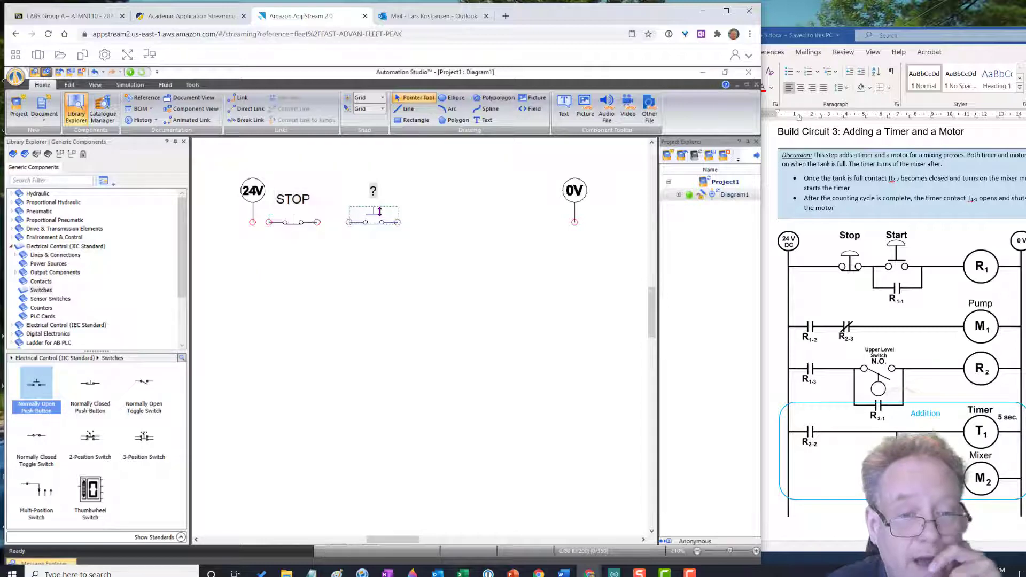
{"action": "type", "text": "STRTA"}
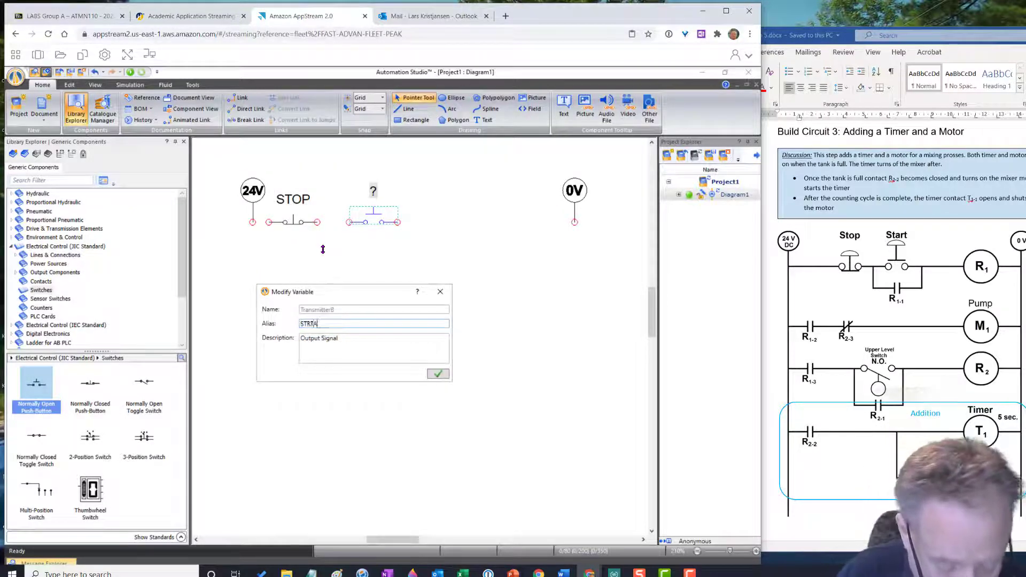
{"action": "type", "text": "T"}
{"action": "key", "text": "BackSpace"}
{"action": "key", "text": "BackSpace"}
{"action": "key", "text": "BackSpace"}
{"action": "key", "text": "BackSpace"}
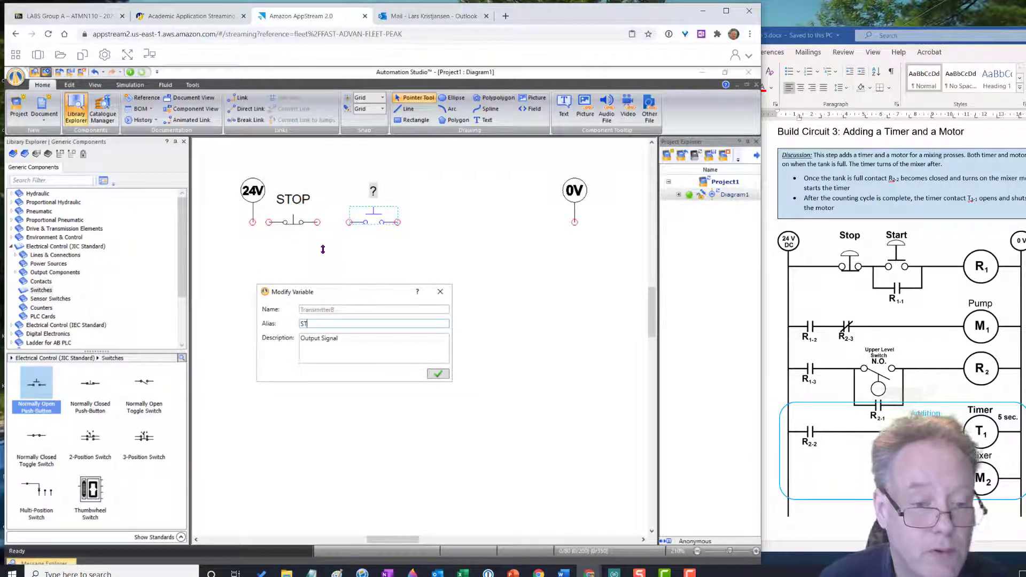
{"action": "type", "text": "ART"}
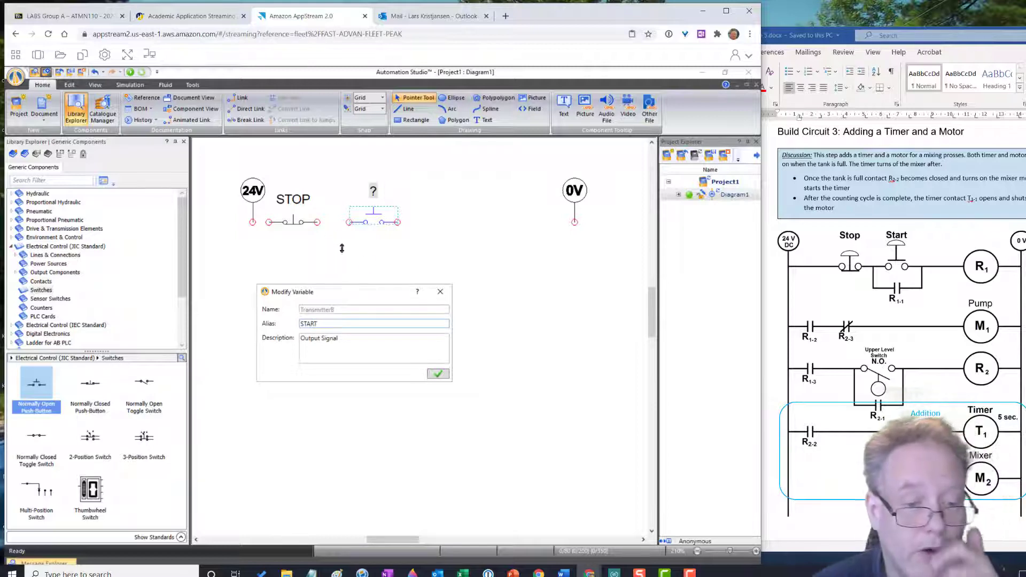
{"action": "left_click", "coordinate": [436, 373]}
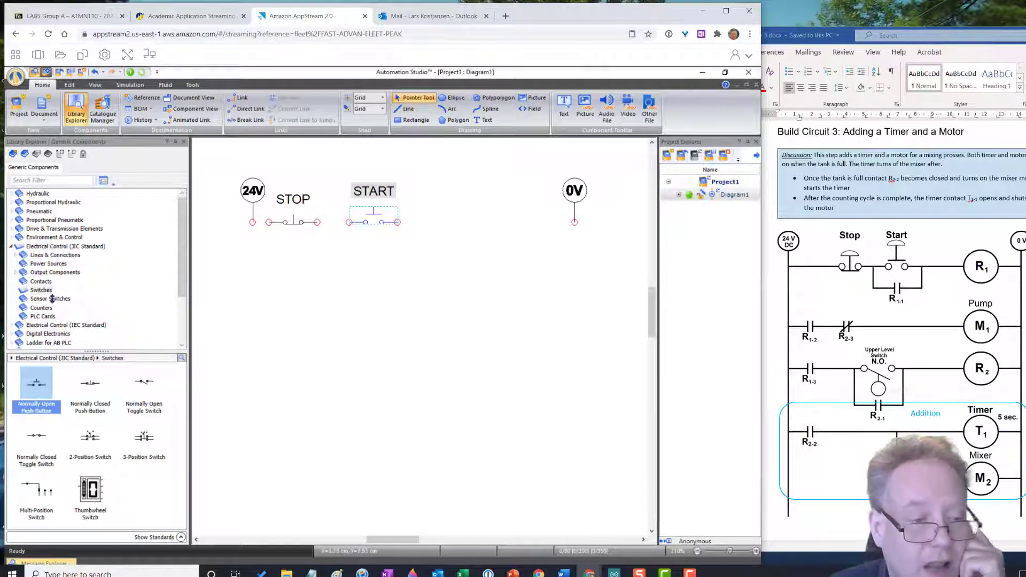
- Place a JIC coil on the rung just before the 0V common and set its alias to R1
{"action": "left_click", "coordinate": [15, 272]}
{"action": "left_click", "coordinate": [38, 281]}
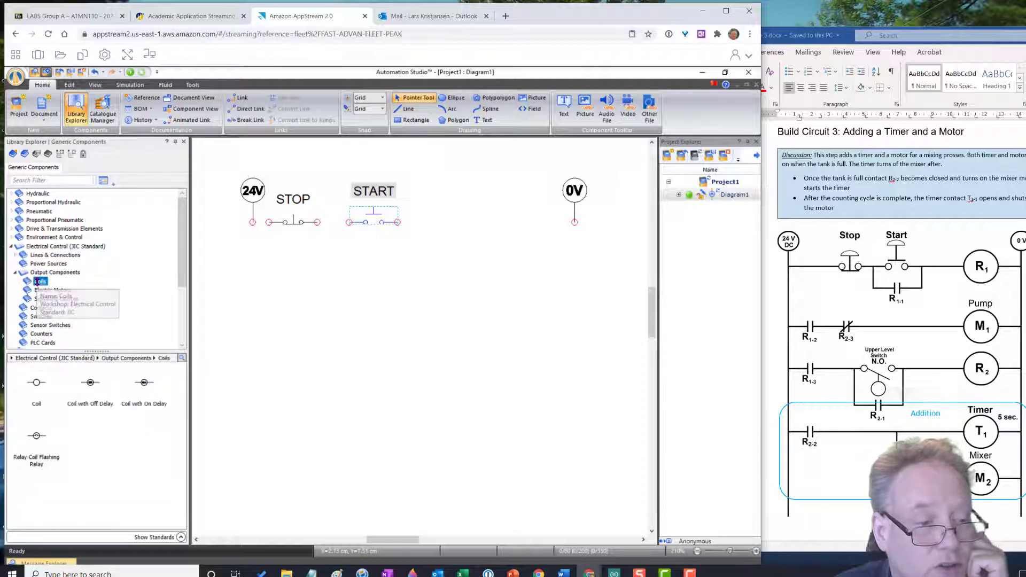
{"action": "left_click_drag", "start_coordinate": [36, 383], "coordinate": [518, 216]}
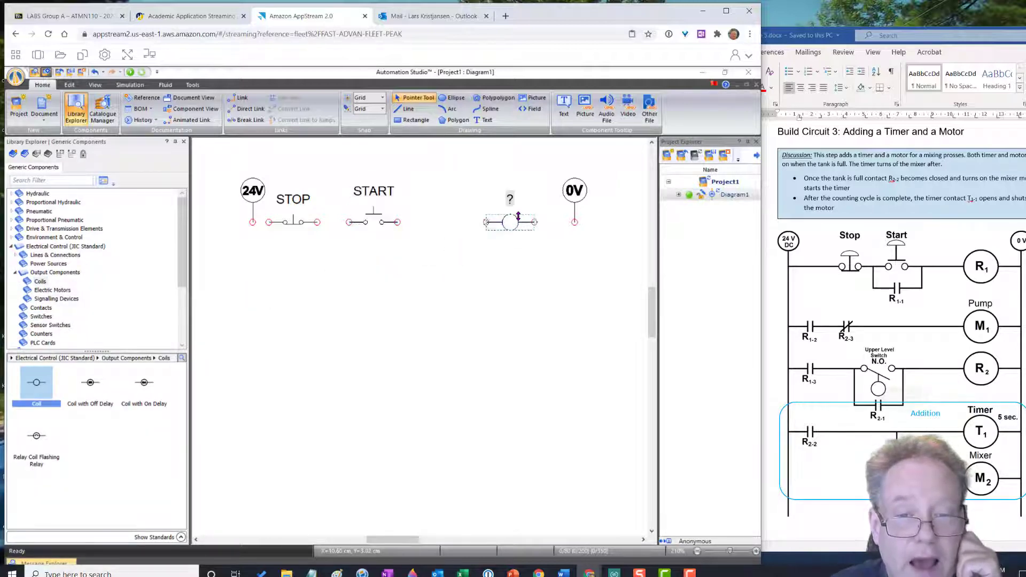
{"action": "type", "text": "R1"}
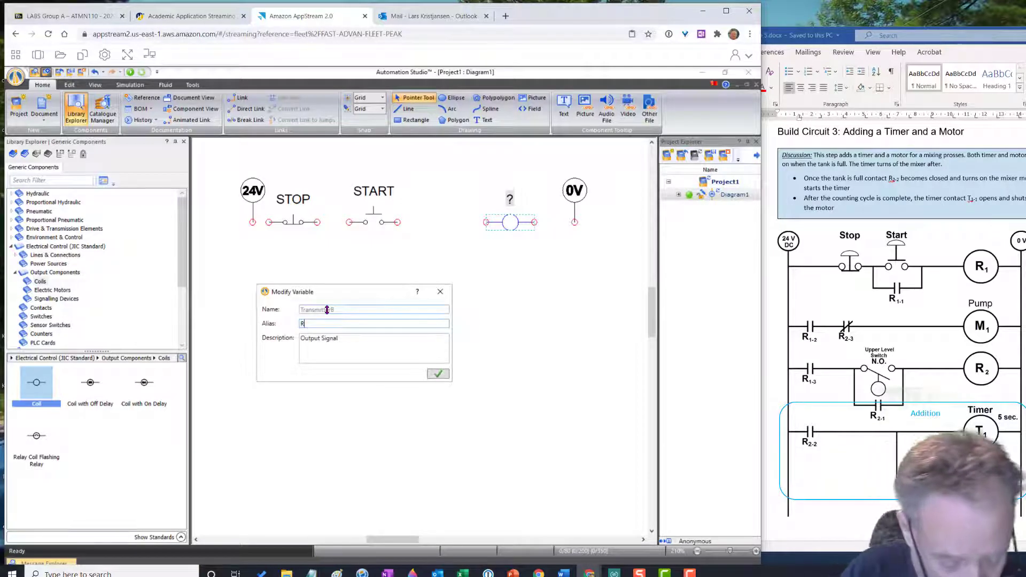
{"action": "left_click", "coordinate": [437, 374]}
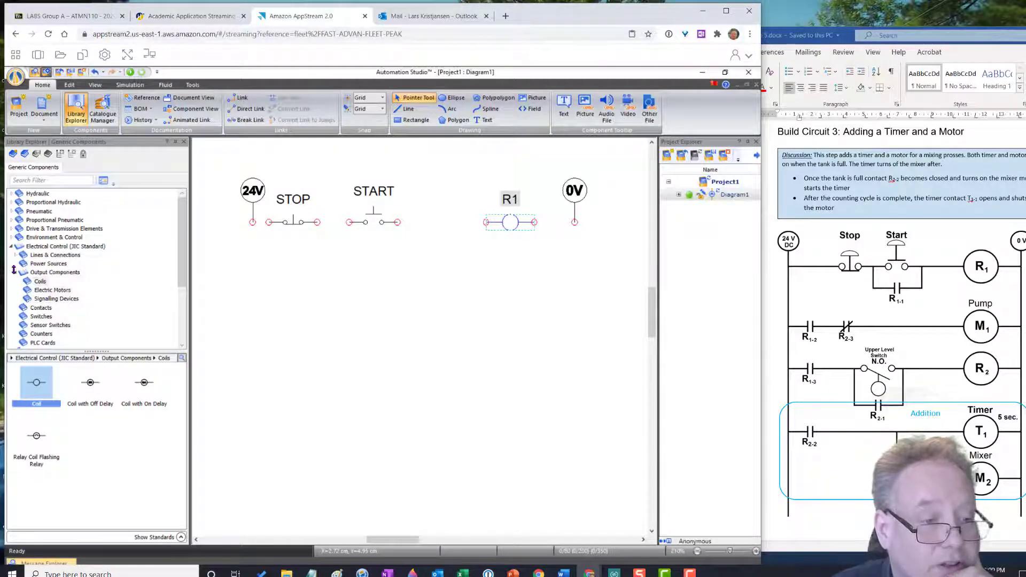
- Place a JIC normally open contact directly below the START push-button and associate it with the R1 coil variable
{"action": "left_click", "coordinate": [15, 272]}
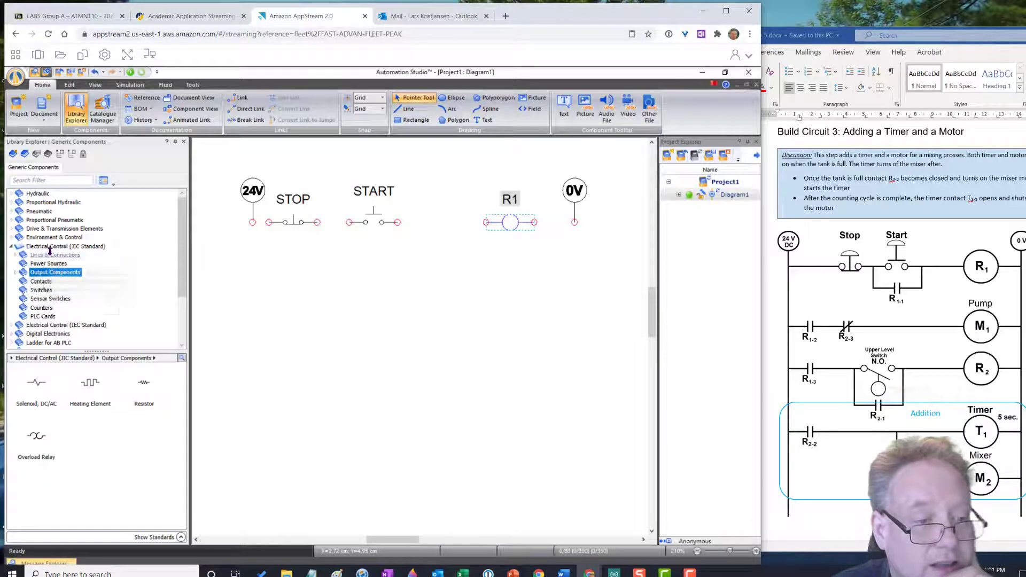
{"action": "left_click", "coordinate": [53, 246]}
{"action": "scroll", "coordinate": [37, 458], "scroll_direction": "down", "scroll_amount": 5}
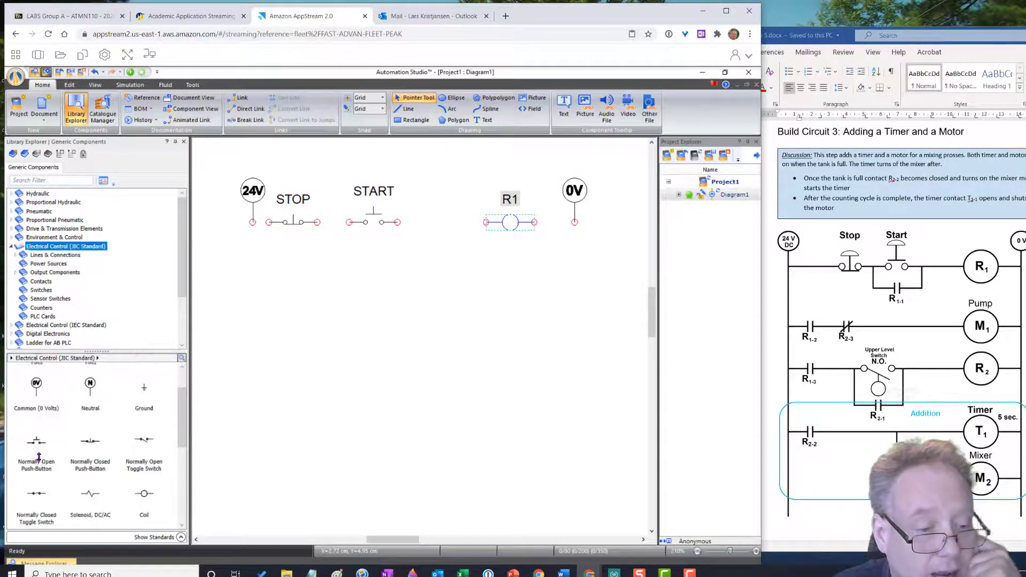
{"action": "scroll", "coordinate": [38, 456], "scroll_direction": "down", "scroll_amount": 1}
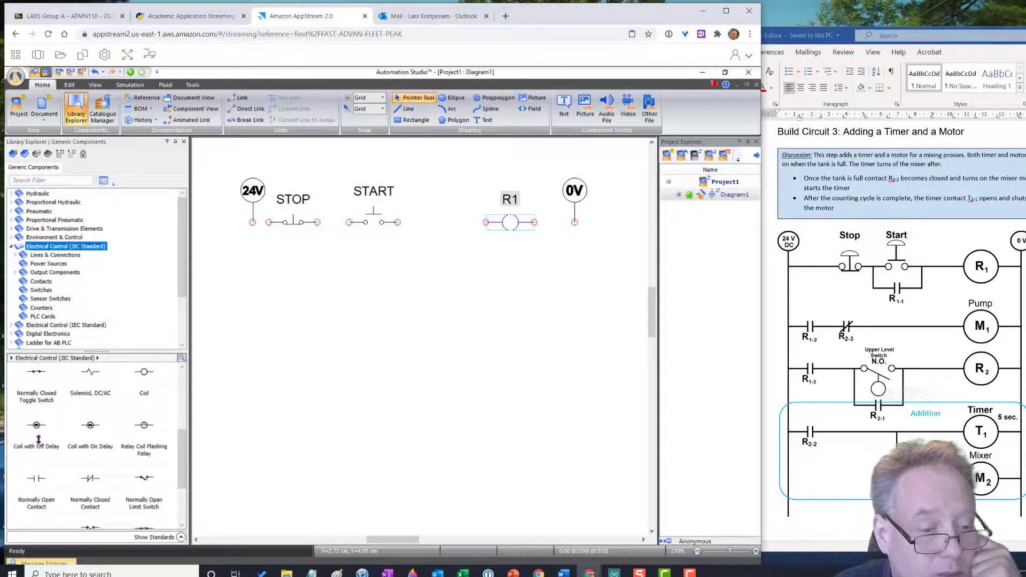
{"action": "left_click", "coordinate": [14, 273]}
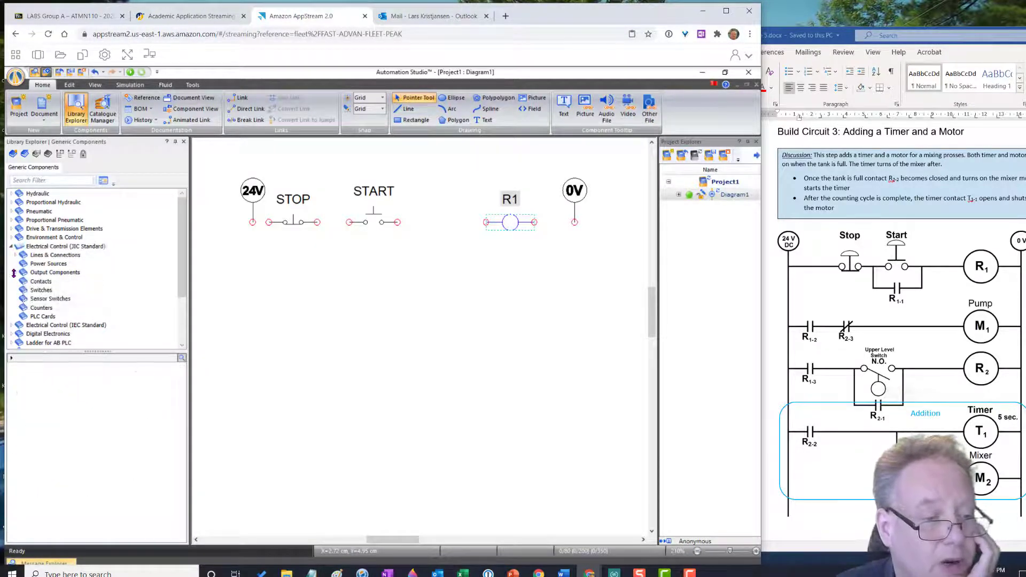
{"action": "left_click", "coordinate": [39, 281]}
{"action": "left_click_drag", "start_coordinate": [39, 386], "coordinate": [393, 251]}
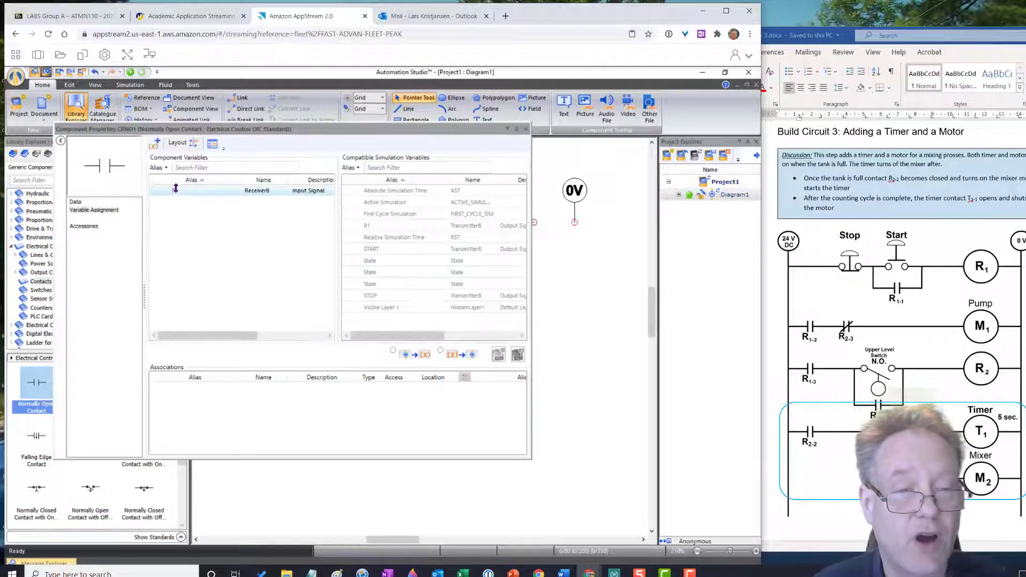
{"action": "double_click", "coordinate": [373, 225]}
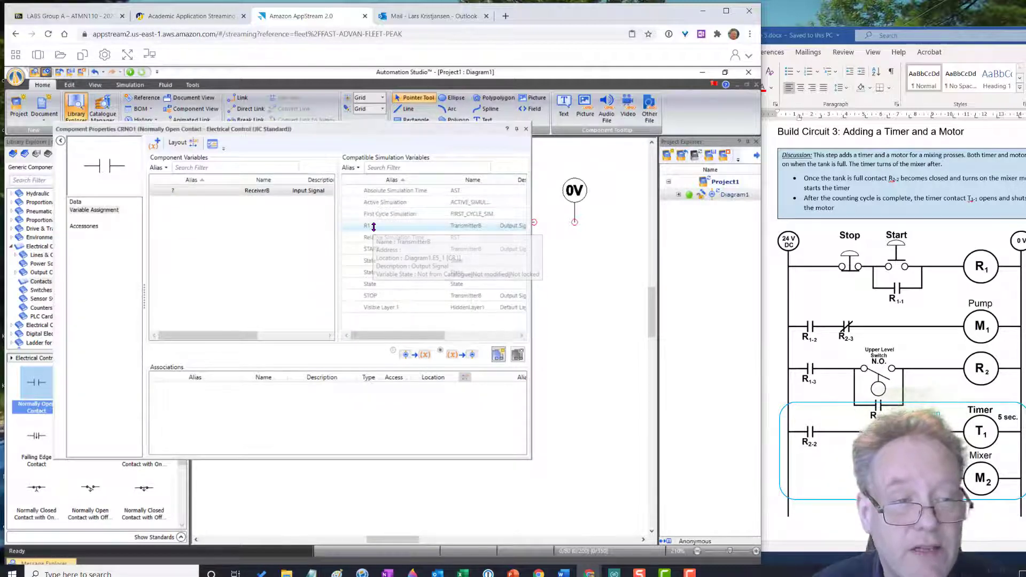
{"action": "left_click", "coordinate": [525, 129]}
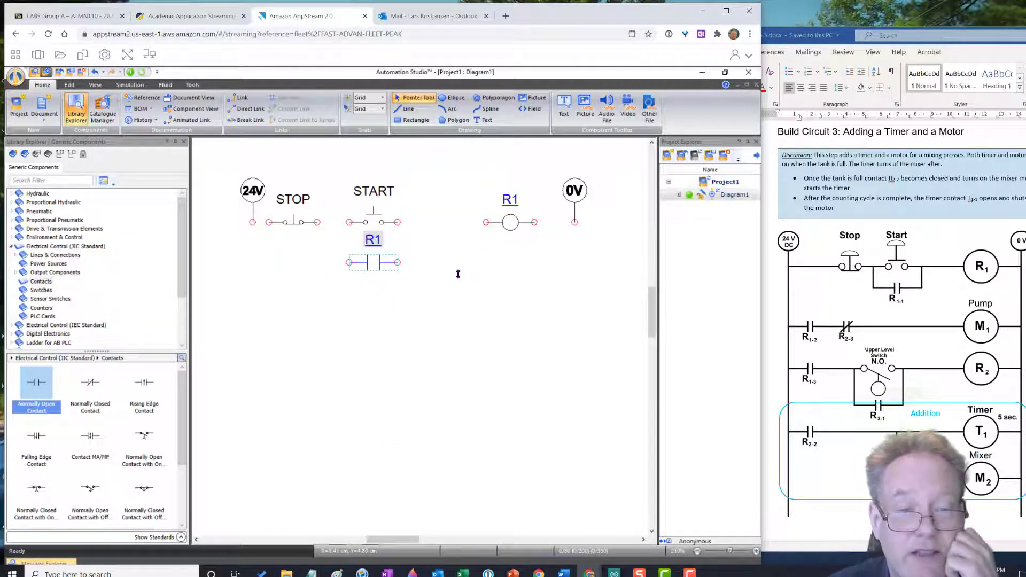
{"action": "left_click", "coordinate": [470, 242]}
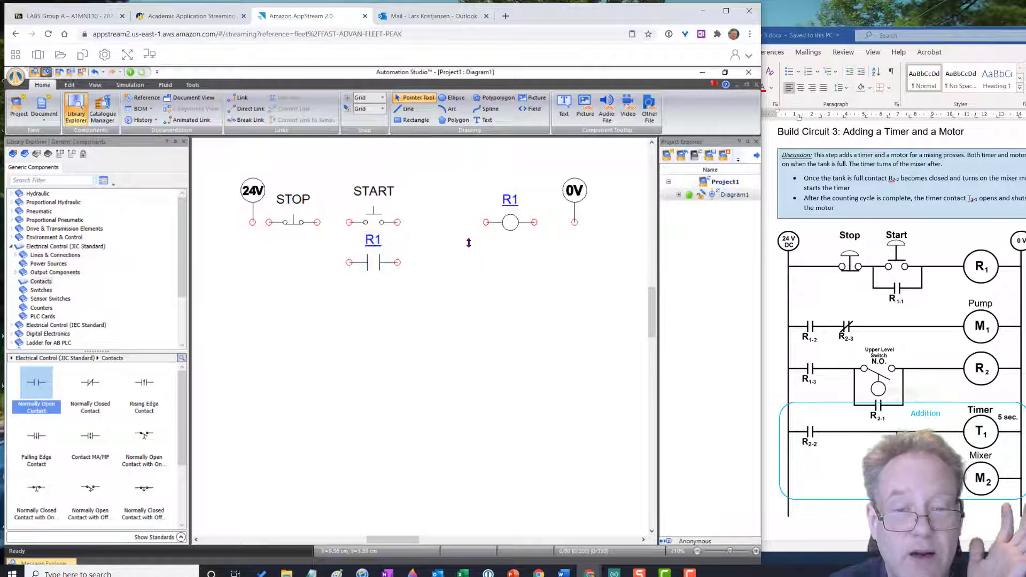
- Wire the first rung in series from 24V through STOP, START and the R1 coil to 0V
{"action": "left_click", "coordinate": [268, 222]}
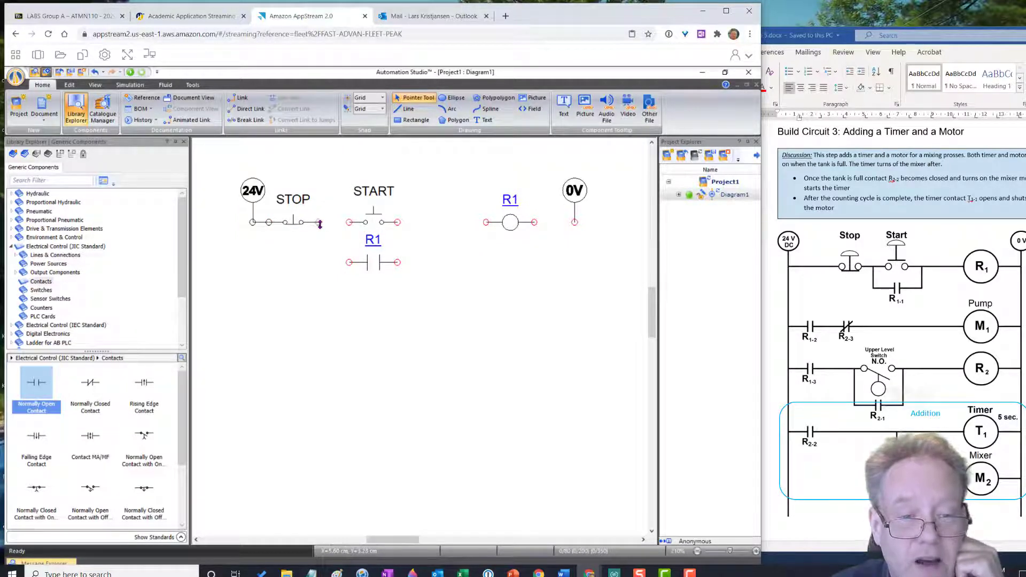
{"action": "left_click", "coordinate": [348, 223]}
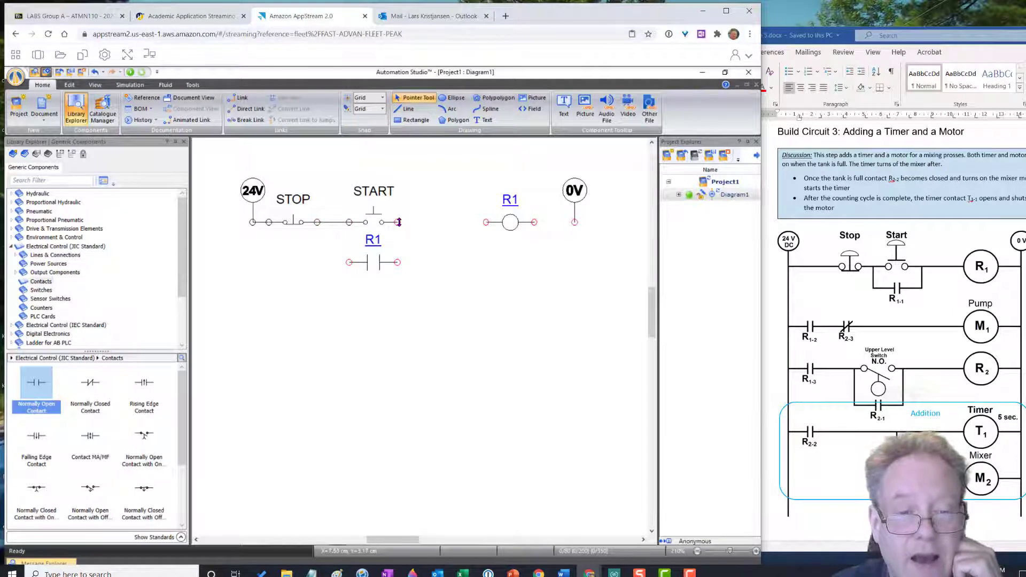
{"action": "left_click", "coordinate": [486, 222]}
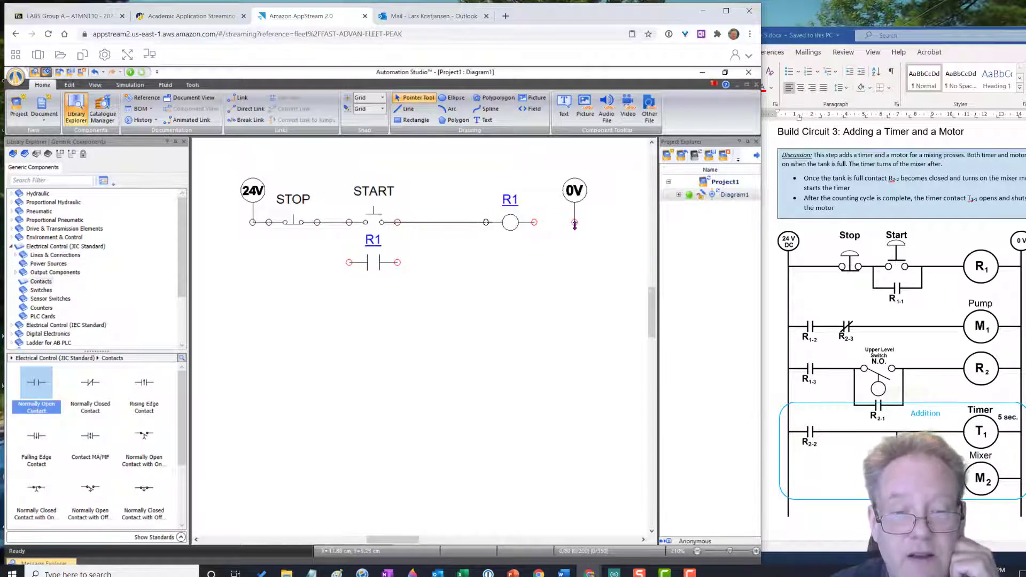
{"action": "left_click", "coordinate": [533, 222]}
{"action": "left_click", "coordinate": [573, 223]}
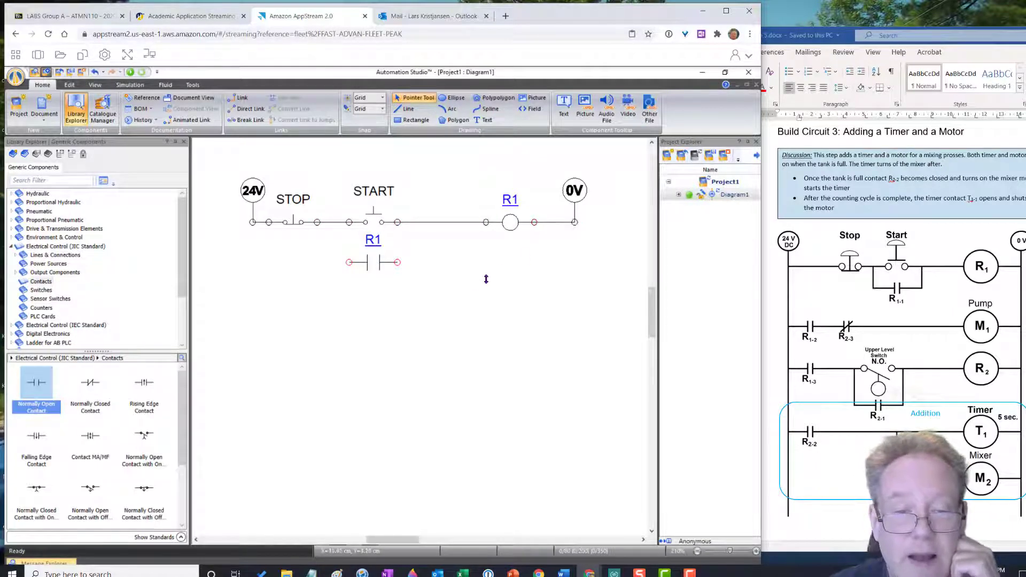
- Shift the START push-button and R1 contact slightly toward the coil and wire the contact in parallel with START
{"action": "left_click_drag", "start_coordinate": [331, 163], "coordinate": [441, 310]}
{"action": "left_click_drag", "start_coordinate": [380, 216], "coordinate": [396, 216]}
{"action": "left_click", "coordinate": [384, 301]}
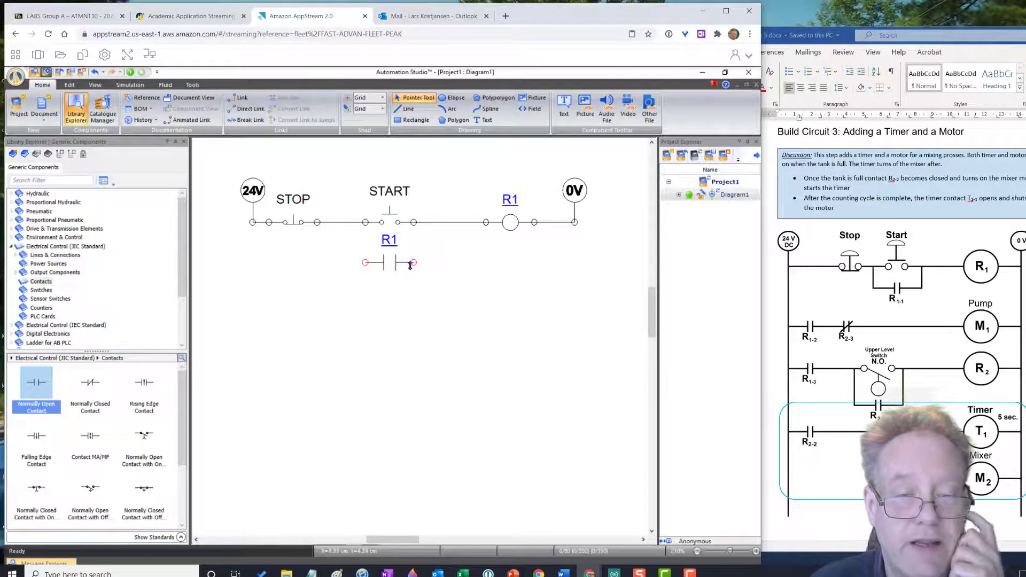
{"action": "left_click_drag", "start_coordinate": [413, 262], "coordinate": [414, 222]}
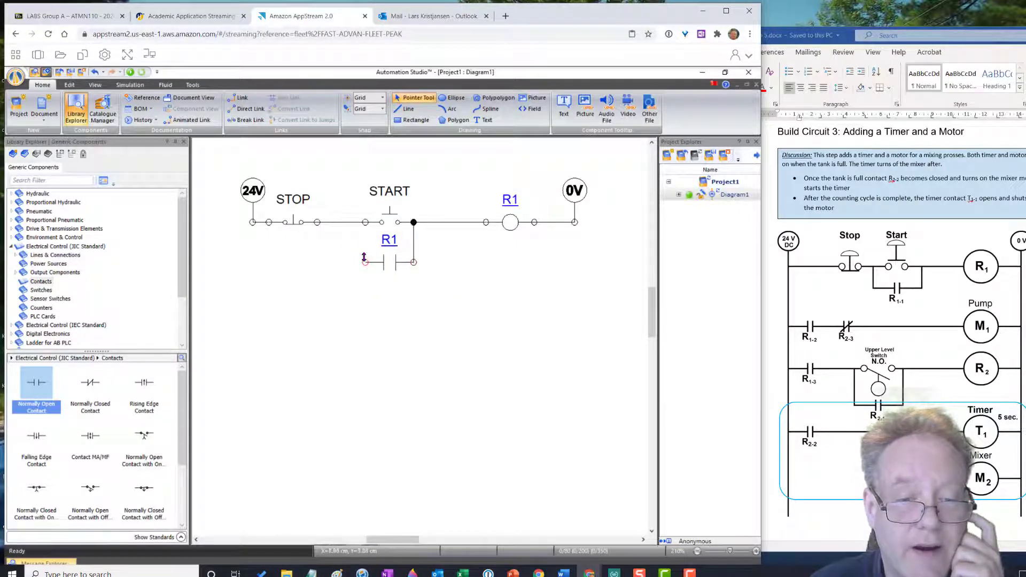
{"action": "left_click_drag", "start_coordinate": [365, 261], "coordinate": [366, 227]}
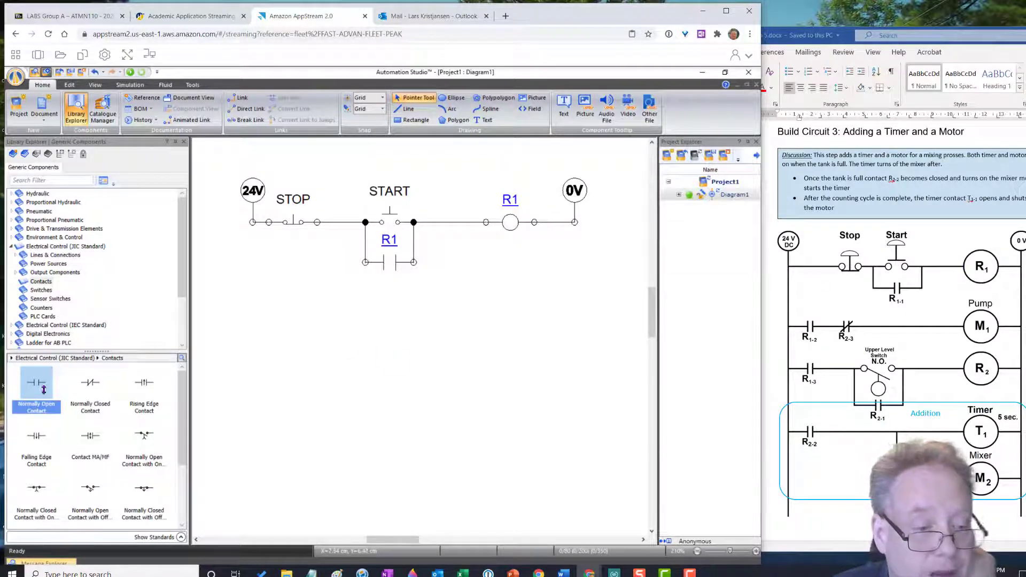
- Place a JIC normally open contact at the start of the second rung and associate it with the R1 coil variable
{"action": "left_click_drag", "start_coordinate": [38, 374], "coordinate": [305, 316]}
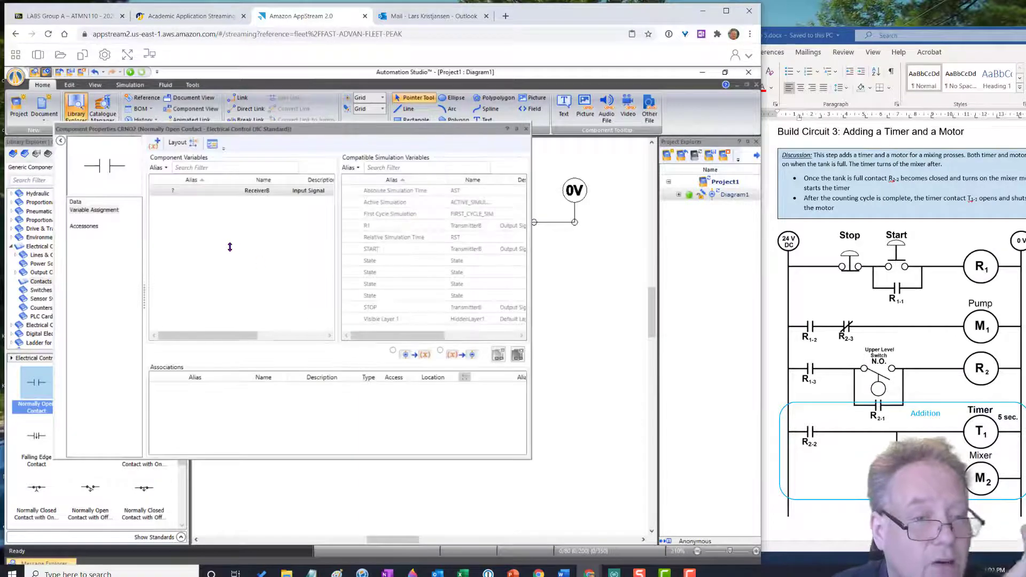
{"action": "double_click", "coordinate": [373, 226]}
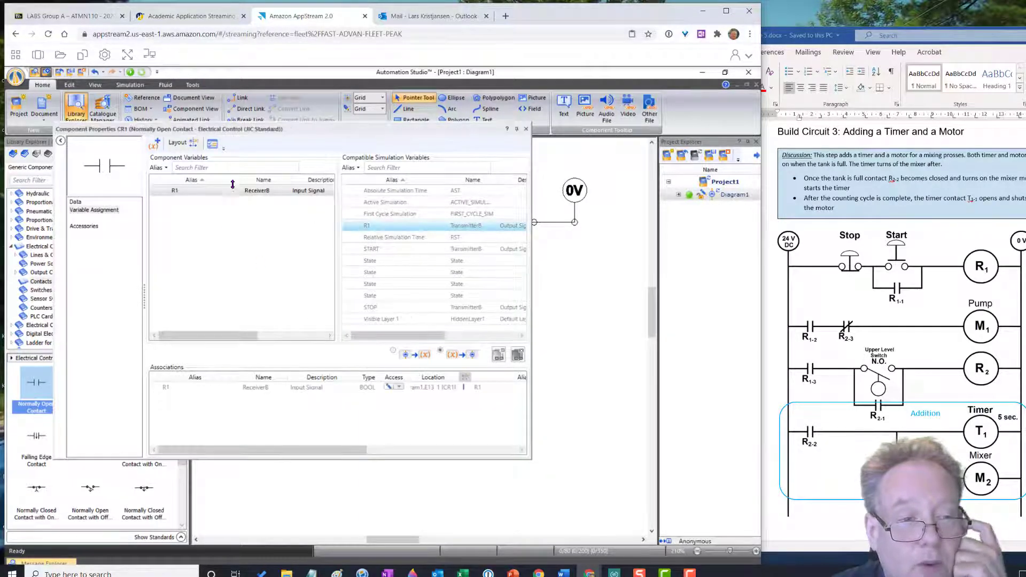
{"action": "left_click", "coordinate": [525, 129]}
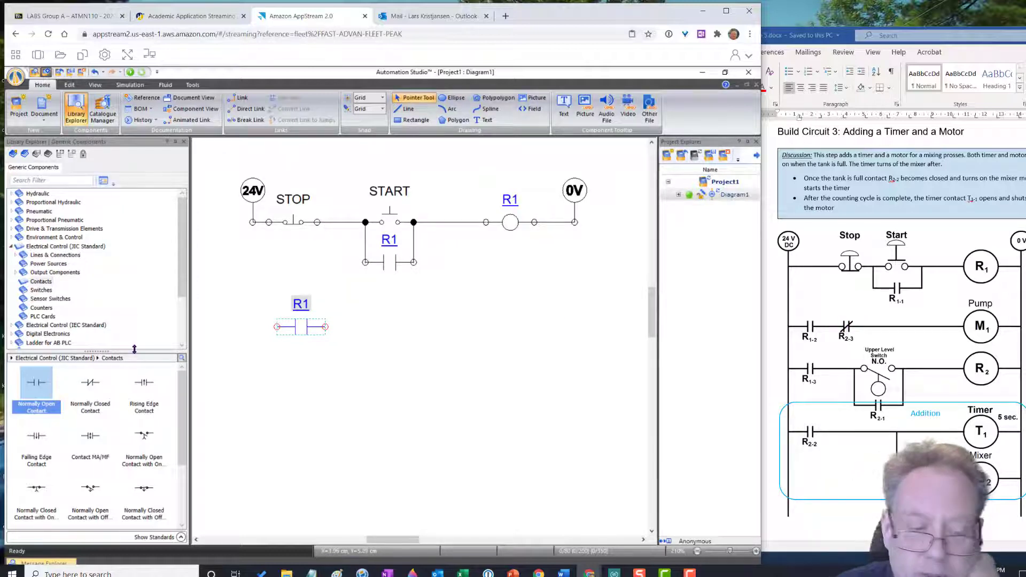
- Place a JIC normally closed contact beside the second rung's normally open contact and associate it with the R1 variable
{"action": "left_click_drag", "start_coordinate": [90, 384], "coordinate": [377, 322]}
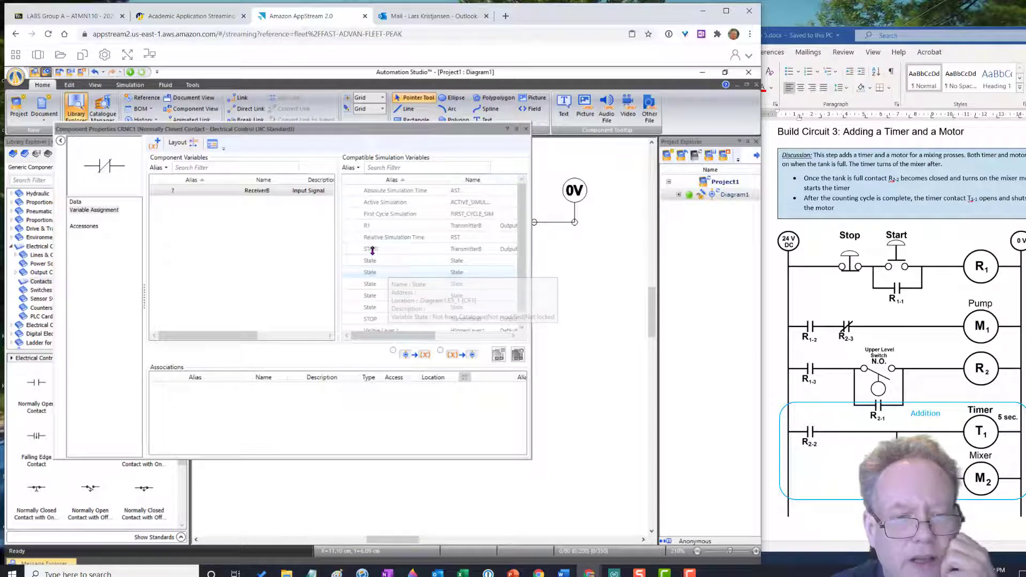
{"action": "double_click", "coordinate": [361, 226]}
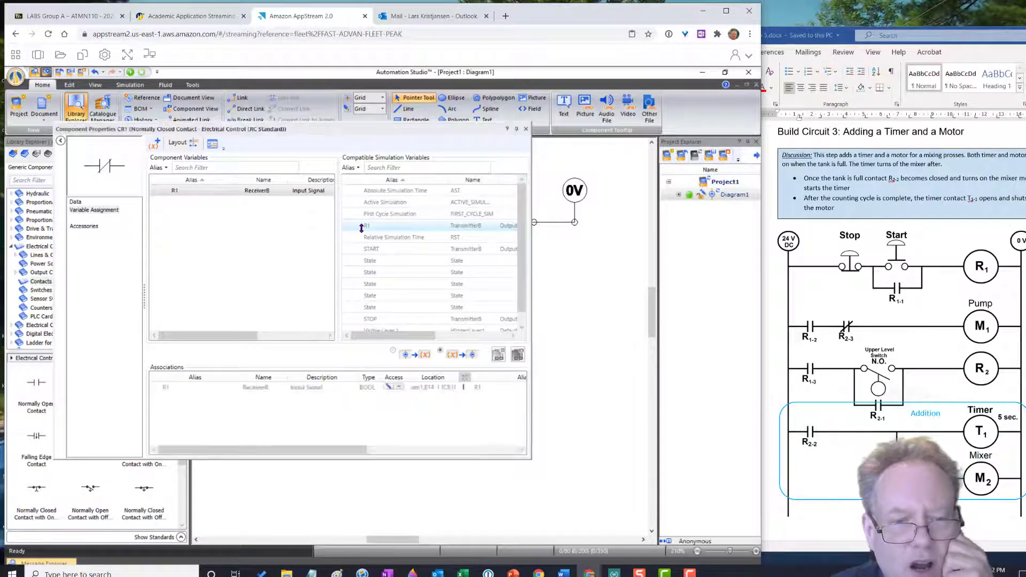
{"action": "left_click", "coordinate": [524, 129]}
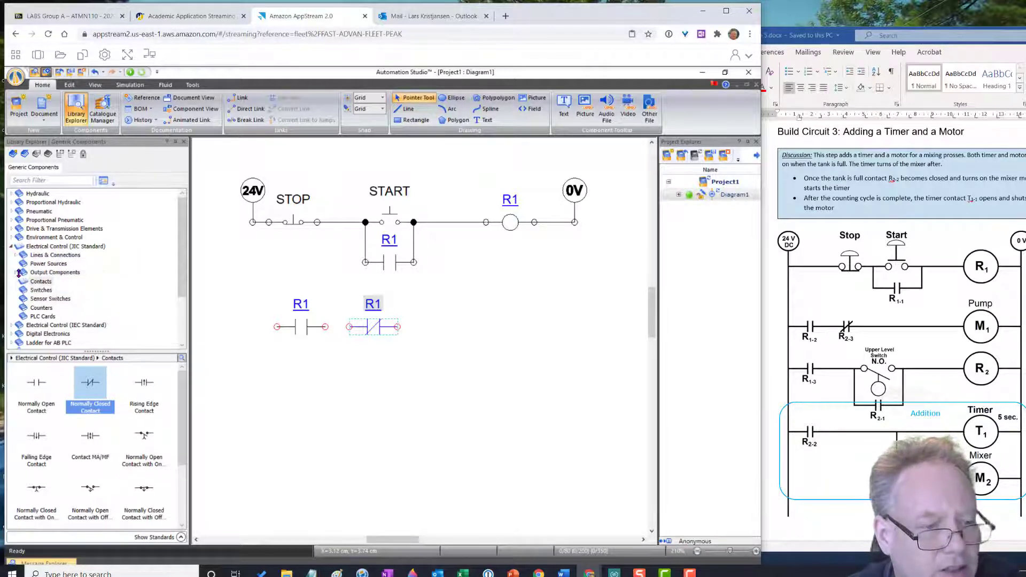
- Place a JIC indicator light on the second rung below the R1 coil and set its alias to M1
{"action": "left_click", "coordinate": [15, 273]}
{"action": "left_click", "coordinate": [36, 299]}
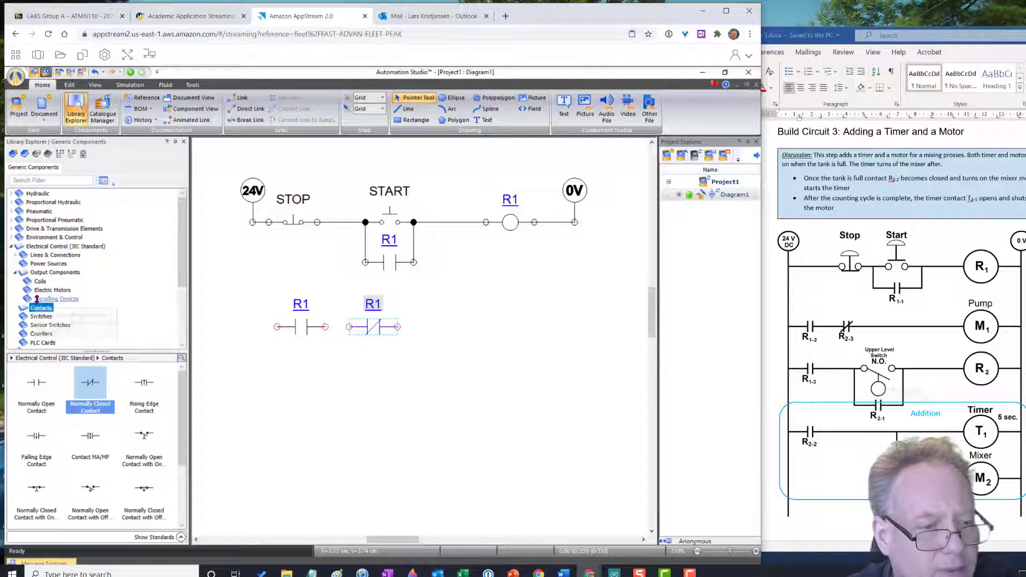
{"action": "left_click_drag", "start_coordinate": [87, 384], "coordinate": [510, 326]}
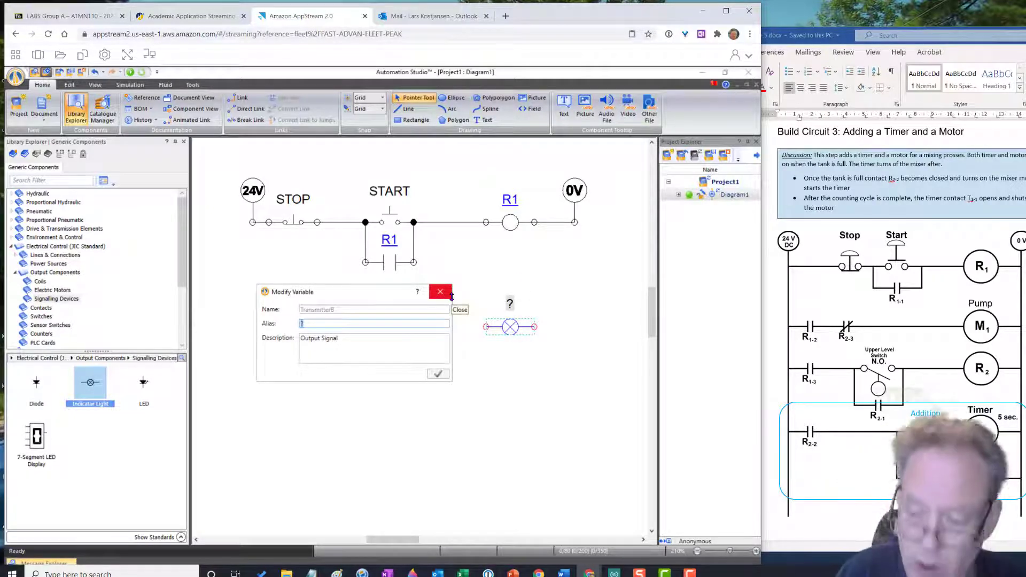
{"action": "type", "text": "M1"}
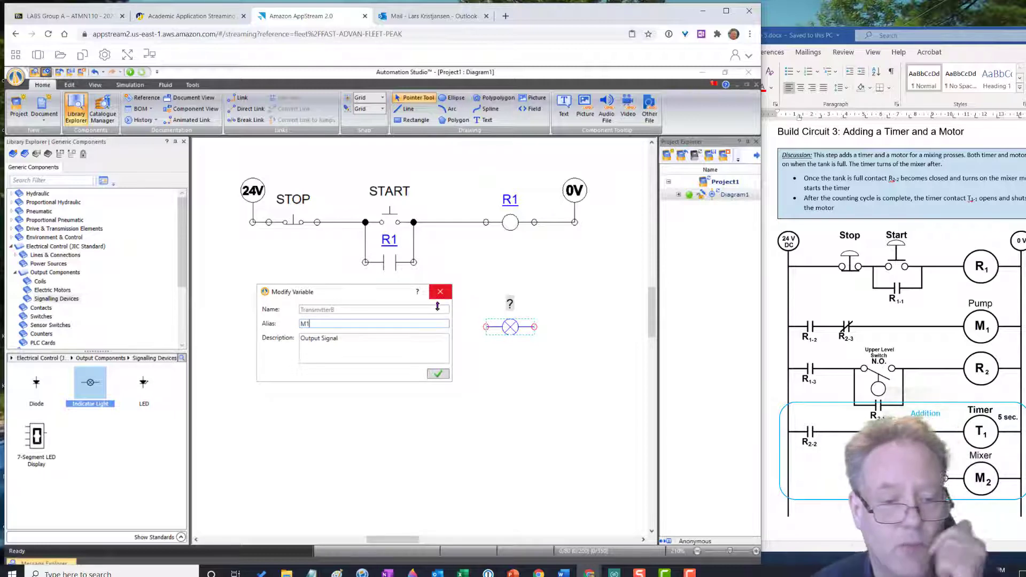
{"action": "left_click", "coordinate": [438, 374]}
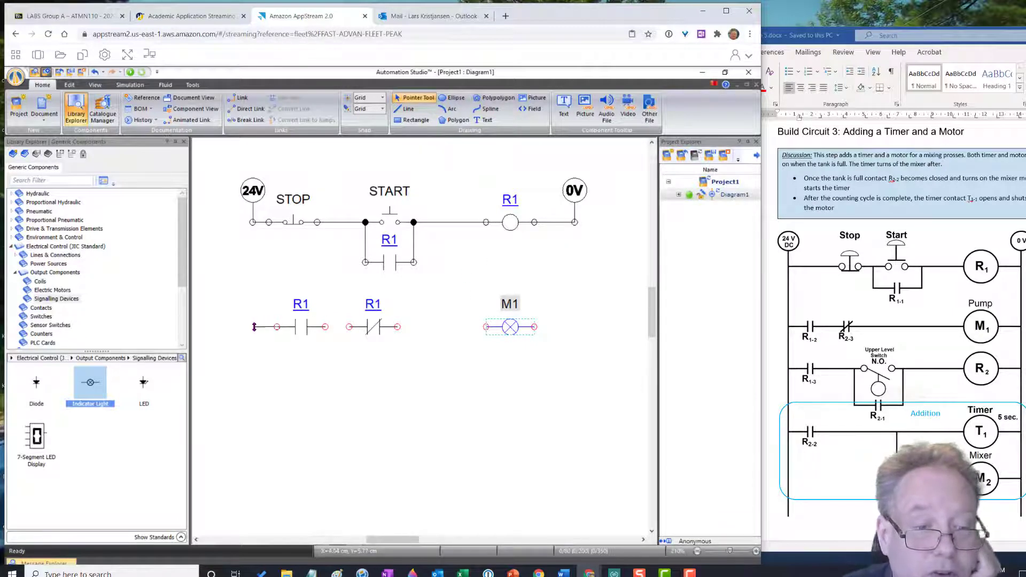
- Wire the second rung in series from 24V through both contacts and the M1 light to 0V
{"action": "mouse_move", "coordinate": [235, 319]}
{"action": "left_mouse_down"}
{"action": "mouse_move", "coordinate": [245, 252]}
{"action": "mouse_move", "coordinate": [267, 255]}
{"action": "mouse_move", "coordinate": [253, 265]}
{"action": "mouse_move", "coordinate": [267, 270]}
{"action": "mouse_move", "coordinate": [223, 260]}
{"action": "mouse_move", "coordinate": [250, 250]}
{"action": "mouse_move", "coordinate": [252, 222]}
{"action": "left_mouse_up"}
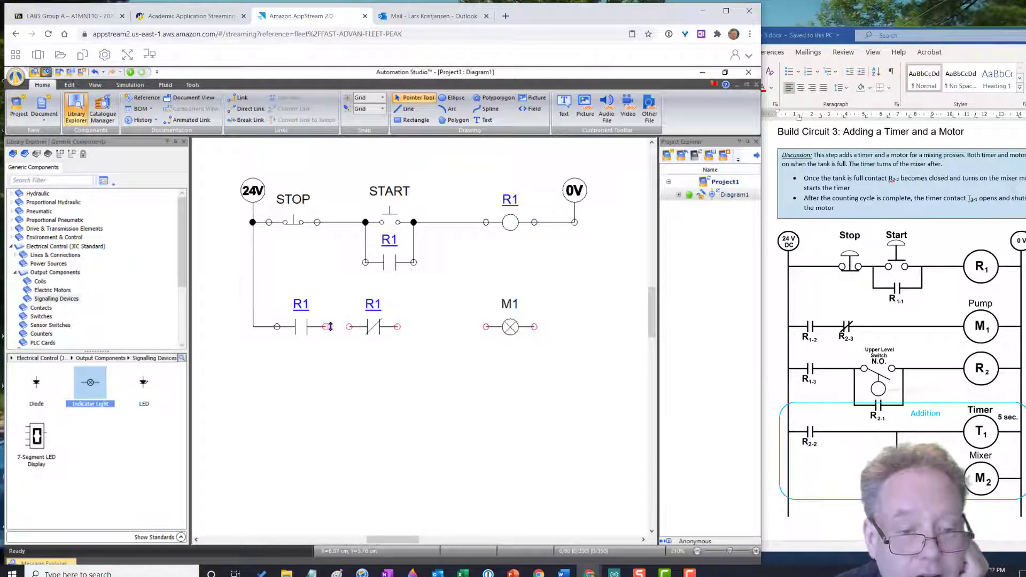
{"action": "left_click_drag", "start_coordinate": [389, 326], "coordinate": [486, 326]}
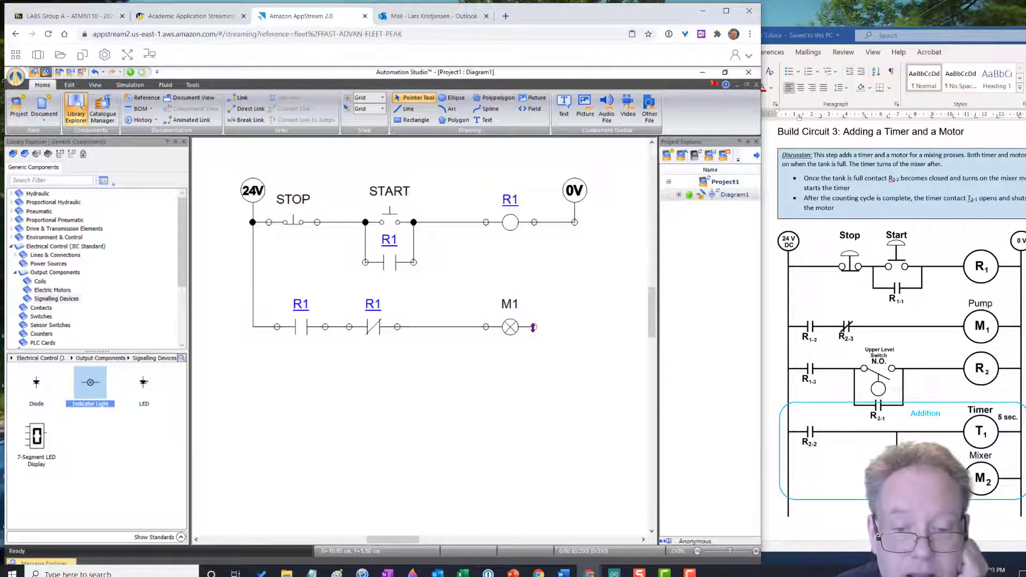
{"action": "left_click_drag", "start_coordinate": [577, 271], "coordinate": [574, 222]}
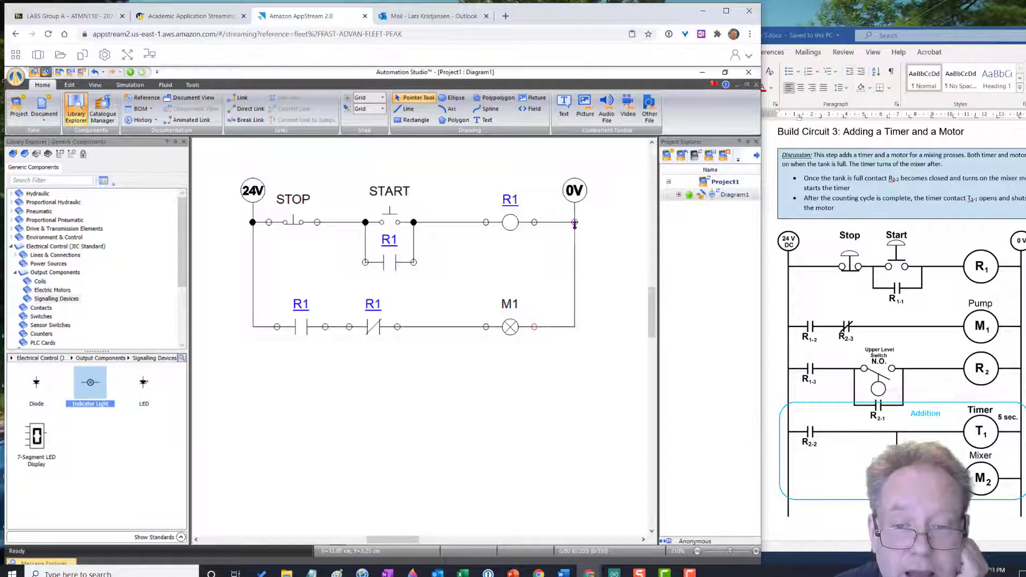
- Move the whole M1 rung with its wiring slightly up toward the first rung
{"action": "left_click_drag", "start_coordinate": [609, 386], "coordinate": [253, 288]}
{"action": "left_click_drag", "start_coordinate": [374, 324], "coordinate": [372, 312]}
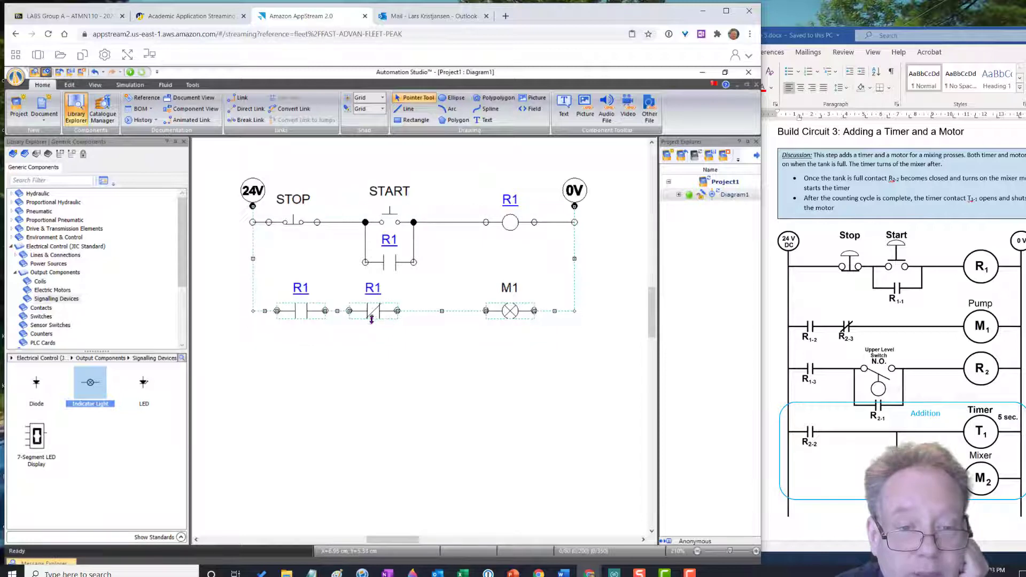
{"action": "left_click", "coordinate": [396, 387]}
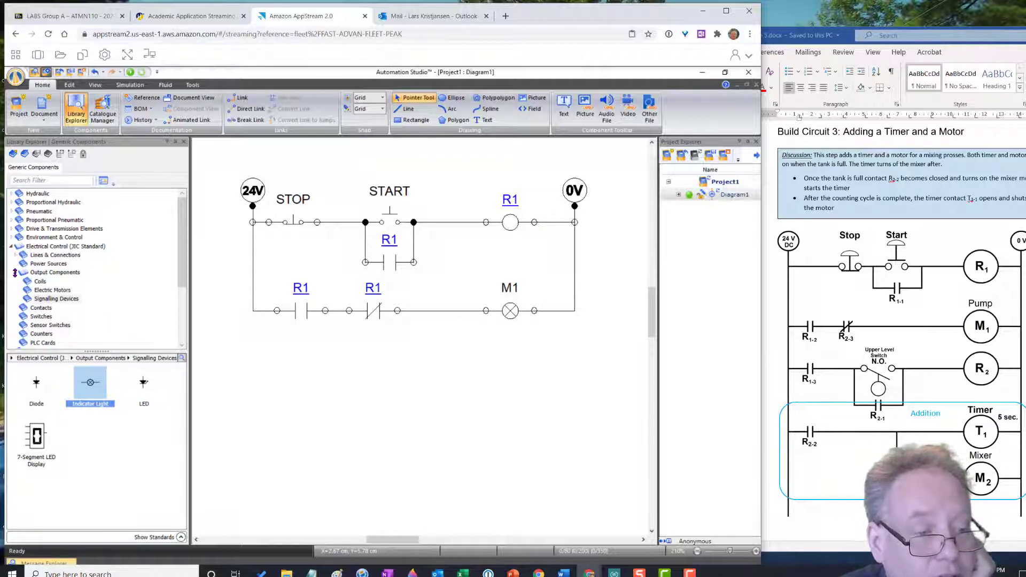
- Place a JIC normally open contact at the start of the third rung and associate it with the R1 coil variable
{"action": "left_click", "coordinate": [41, 307]}
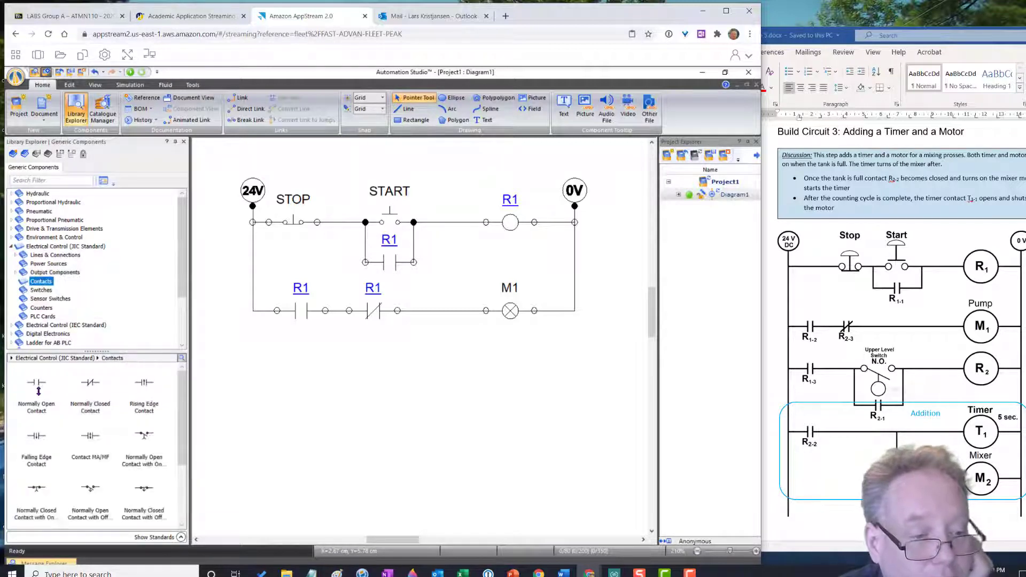
{"action": "left_click_drag", "start_coordinate": [38, 391], "coordinate": [258, 255]}
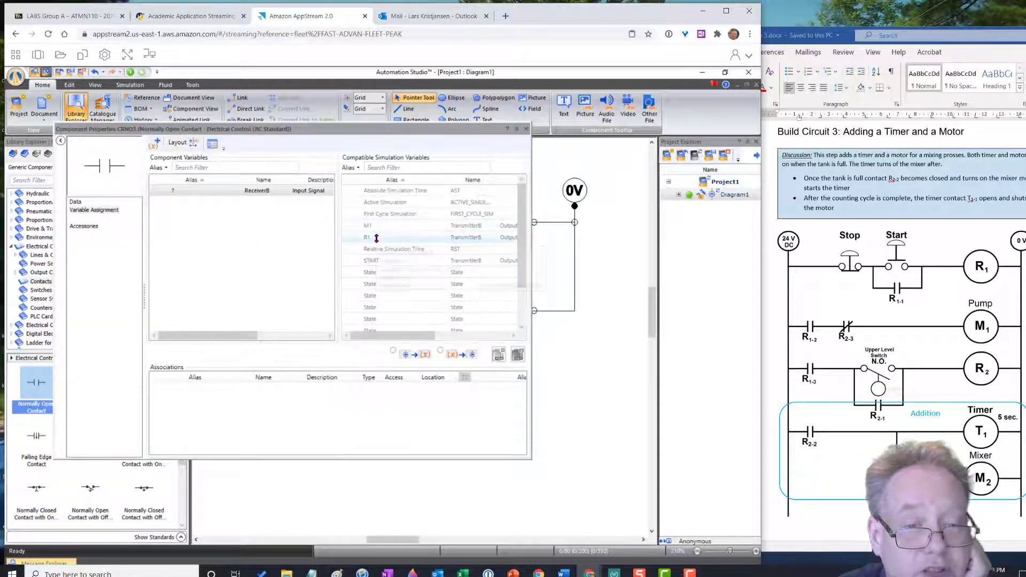
{"action": "double_click", "coordinate": [376, 238]}
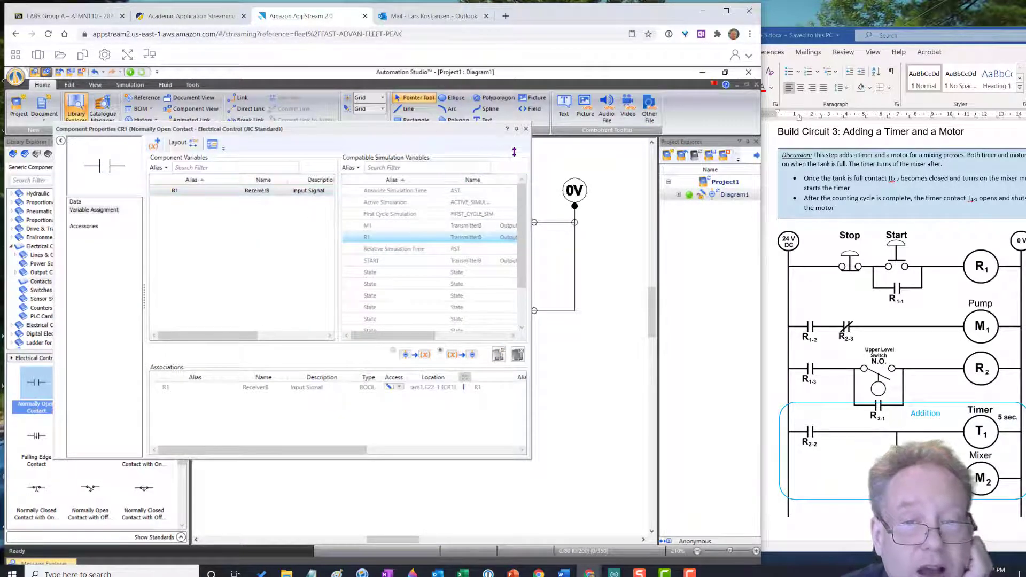
{"action": "left_click", "coordinate": [526, 129]}
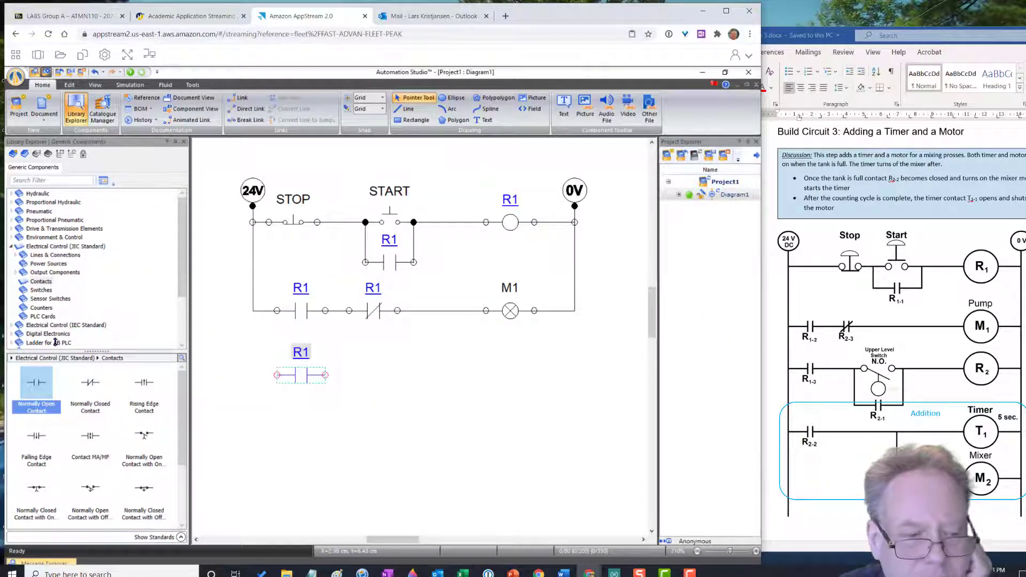
- Place a normally open toggle switch after the third rung's R1 contact and set its alias to ULS
{"action": "left_click", "coordinate": [39, 290]}
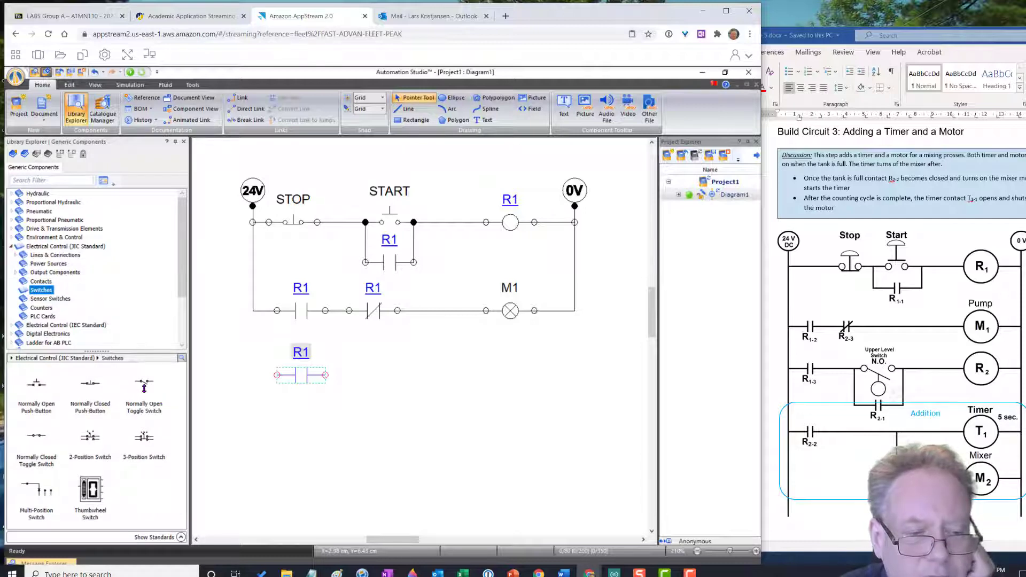
{"action": "mouse_move", "coordinate": [143, 387]}
{"action": "left_click_drag", "start_coordinate": [143, 387], "coordinate": [377, 365]}
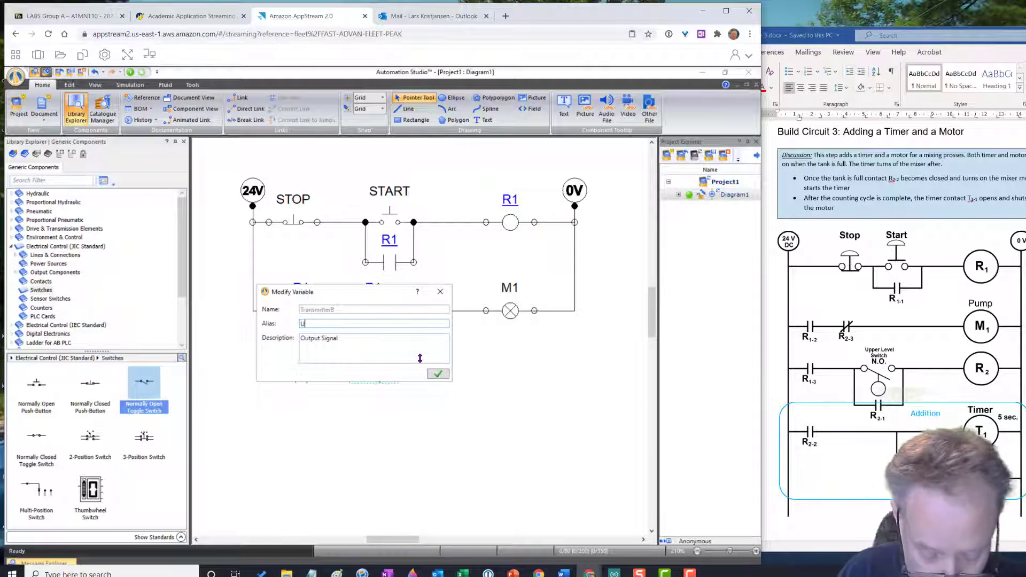
{"action": "key", "text": "Return"}
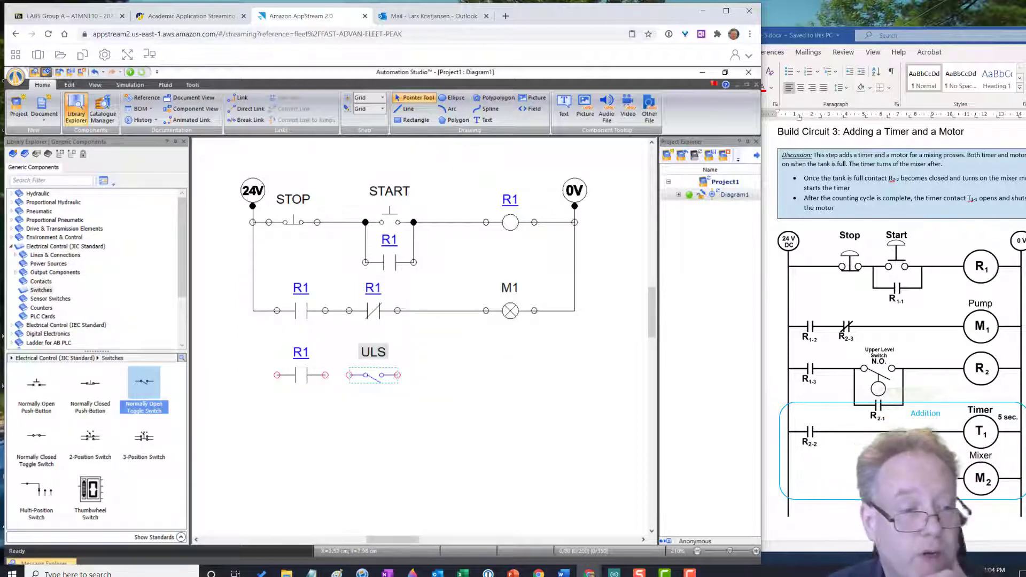
- Place a JIC coil at the output end of the third rung and set its alias to R2
{"action": "left_click", "coordinate": [15, 272]}
{"action": "left_click", "coordinate": [32, 281]}
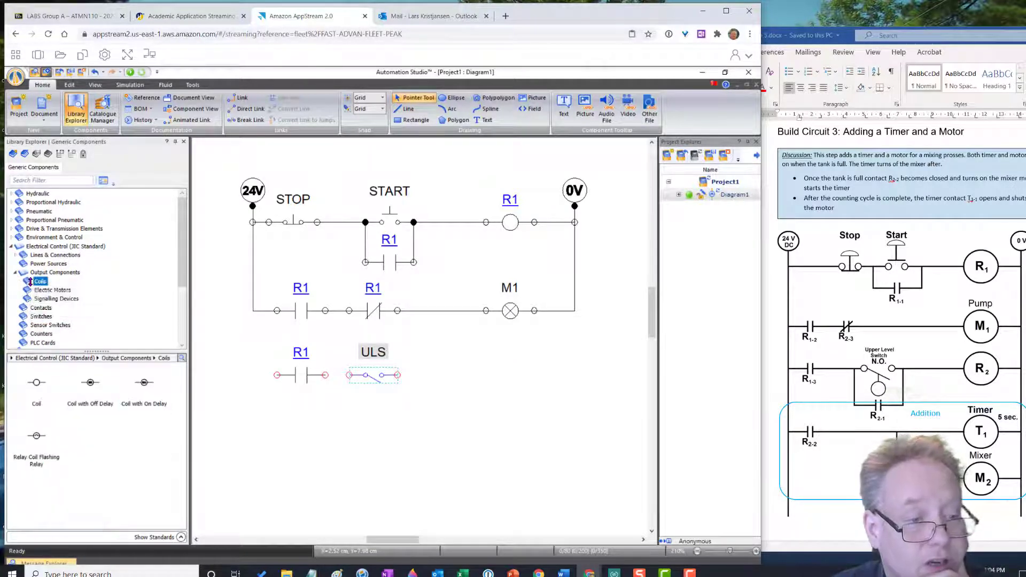
{"action": "left_click_drag", "start_coordinate": [36, 383], "coordinate": [502, 370]}
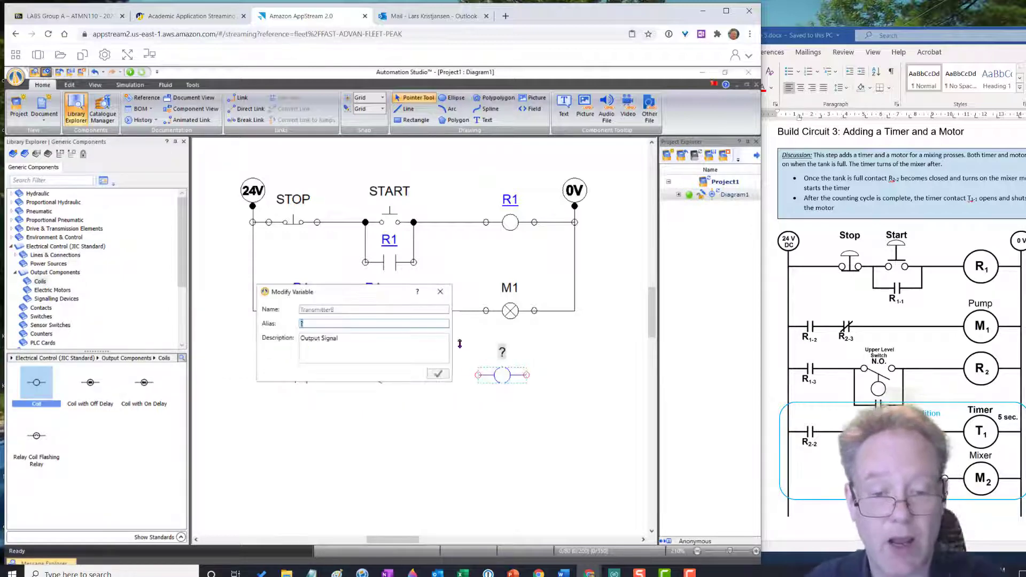
{"action": "type", "text": "R2"}
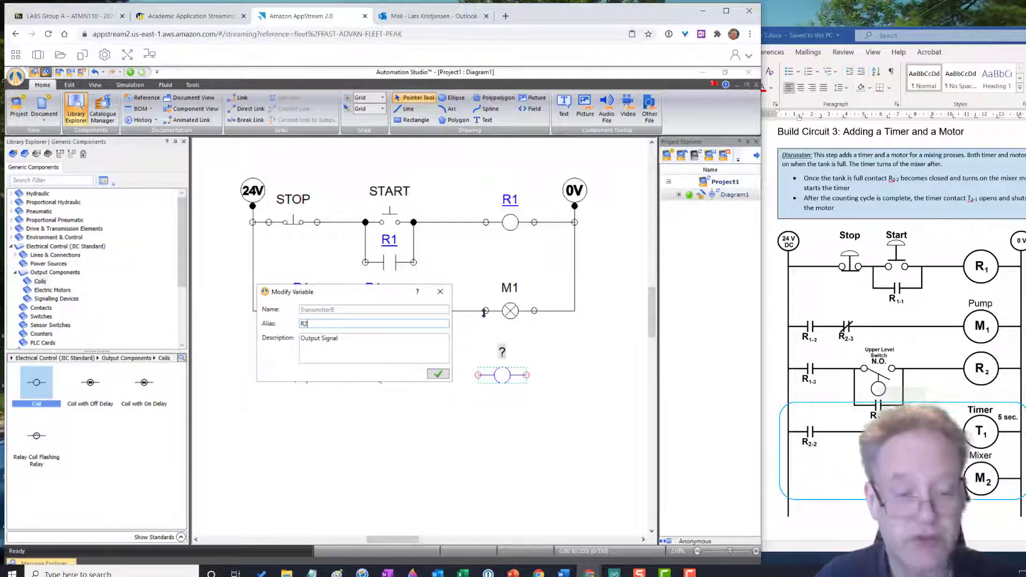
{"action": "left_click", "coordinate": [436, 374]}
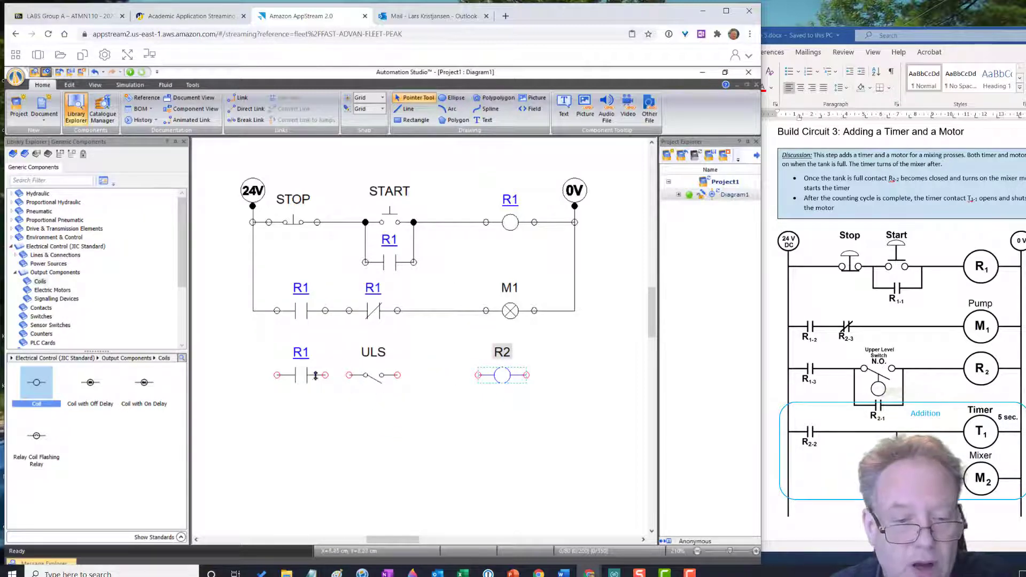
- Place a normally open contact associated with the R2 coil below the ULS switch and align it with the switch
{"action": "left_click", "coordinate": [41, 308]}
{"action": "left_click_drag", "start_coordinate": [37, 383], "coordinate": [385, 413]}
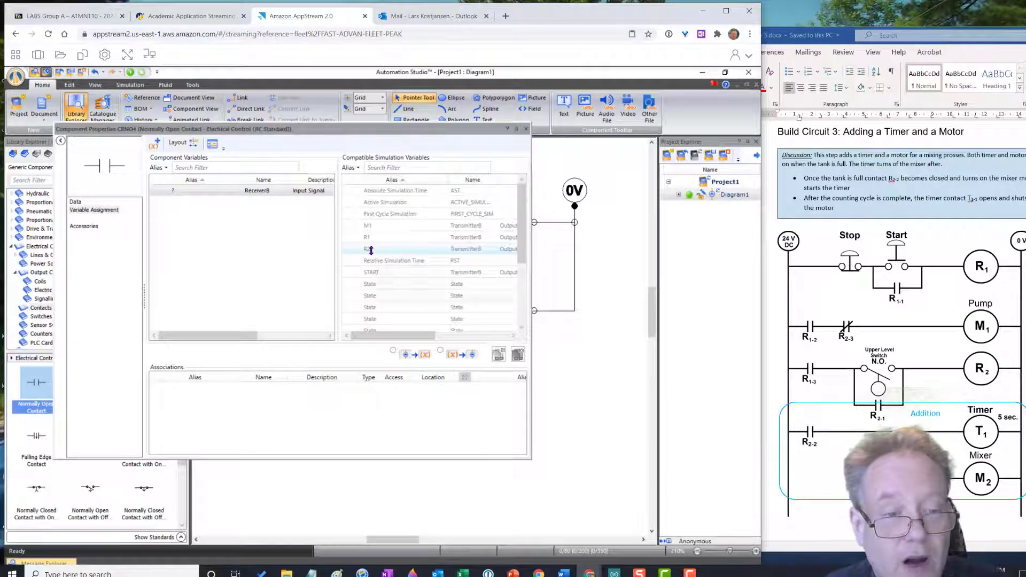
{"action": "double_click", "coordinate": [371, 249]}
{"action": "left_click", "coordinate": [525, 129]}
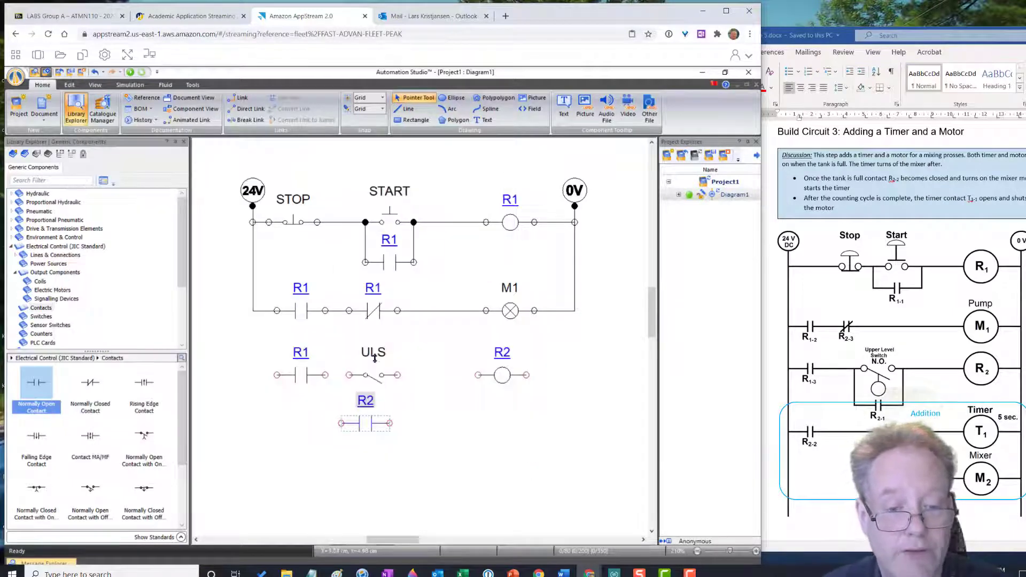
{"action": "left_click_drag", "start_coordinate": [368, 422], "coordinate": [376, 422]}
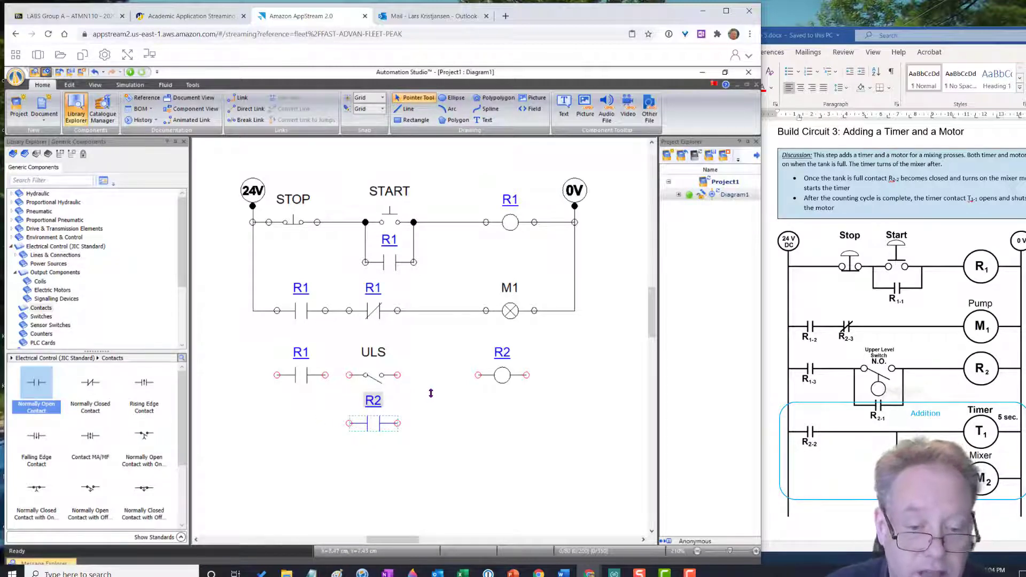
{"action": "left_click", "coordinate": [431, 394]}
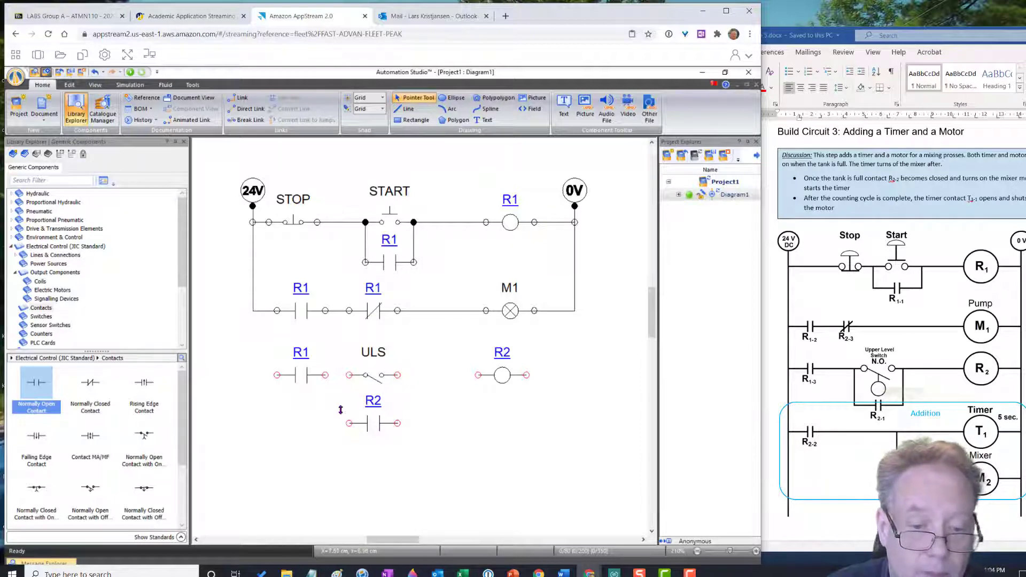
- Wire the R2 contact in parallel with ULS and connect the third rung in series between the 24V and 0V rails
{"action": "left_click_drag", "start_coordinate": [350, 385], "coordinate": [349, 375]}
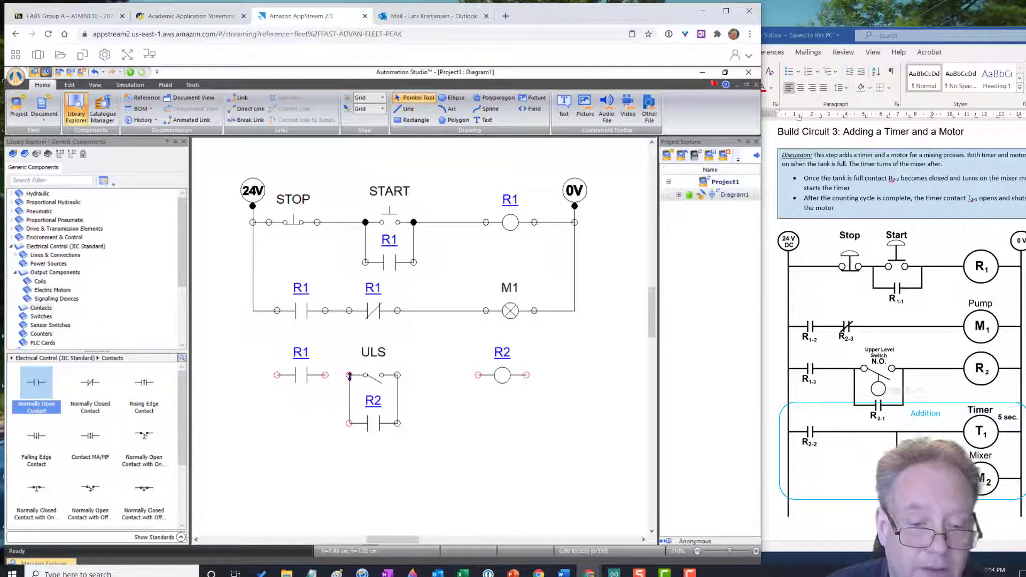
{"action": "left_click_drag", "start_coordinate": [476, 375], "coordinate": [397, 374]}
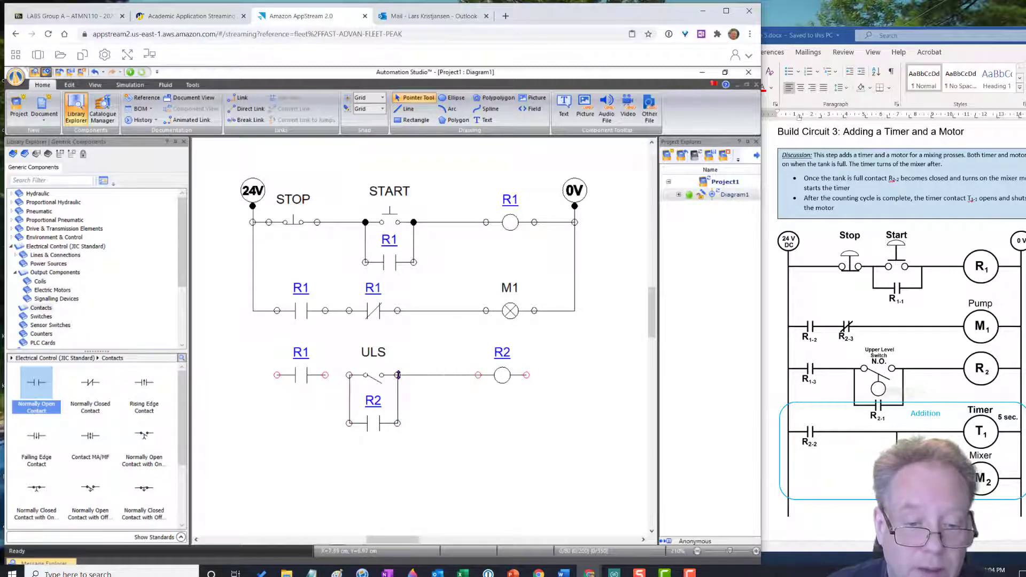
{"action": "left_click_drag", "start_coordinate": [559, 374], "coordinate": [574, 310]}
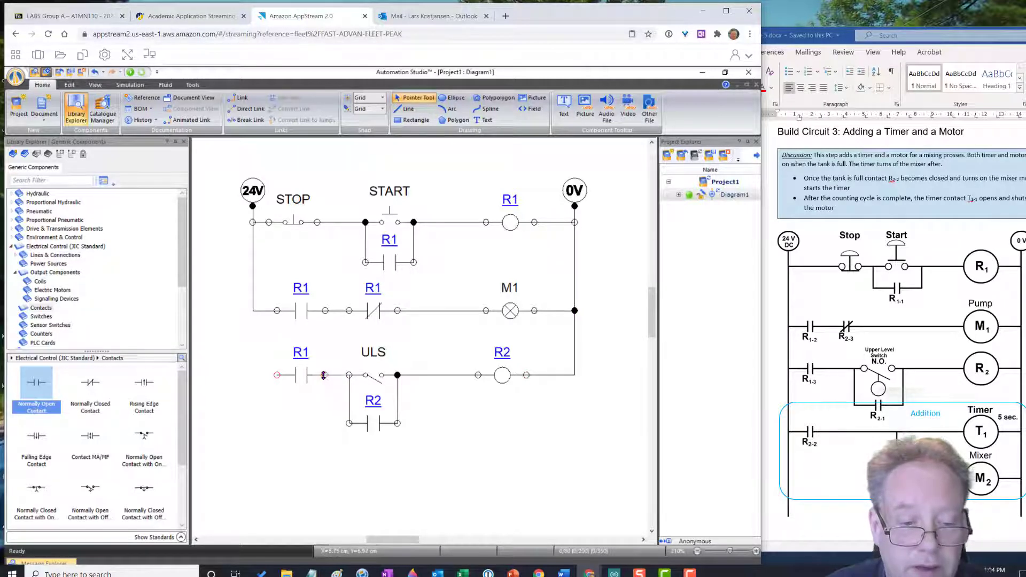
{"action": "mouse_move", "coordinate": [277, 376]}
{"action": "left_mouse_down"}
{"action": "mouse_move", "coordinate": [238, 355]}
{"action": "mouse_move", "coordinate": [253, 311]}
{"action": "left_mouse_up"}
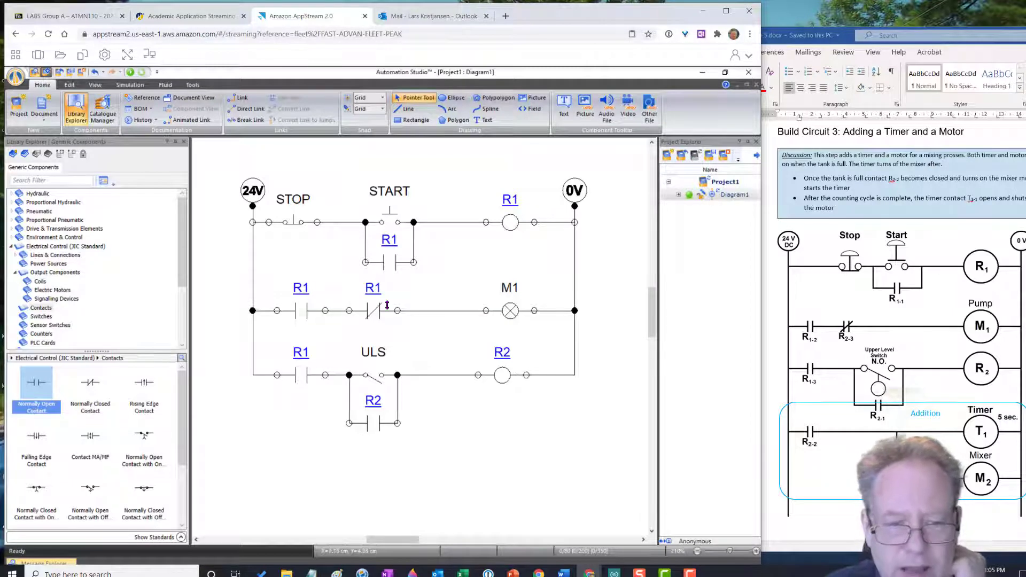
- Reassign the second rung's normally closed contact to the R2 coil variable by linking the two variables
{"action": "double_click", "coordinate": [370, 309]}
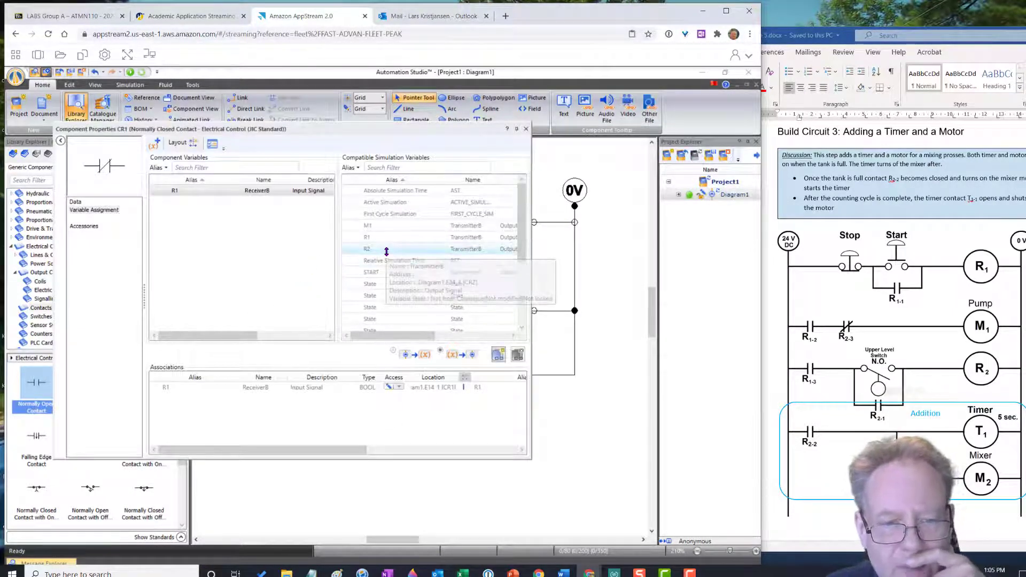
{"action": "left_click", "coordinate": [382, 249]}
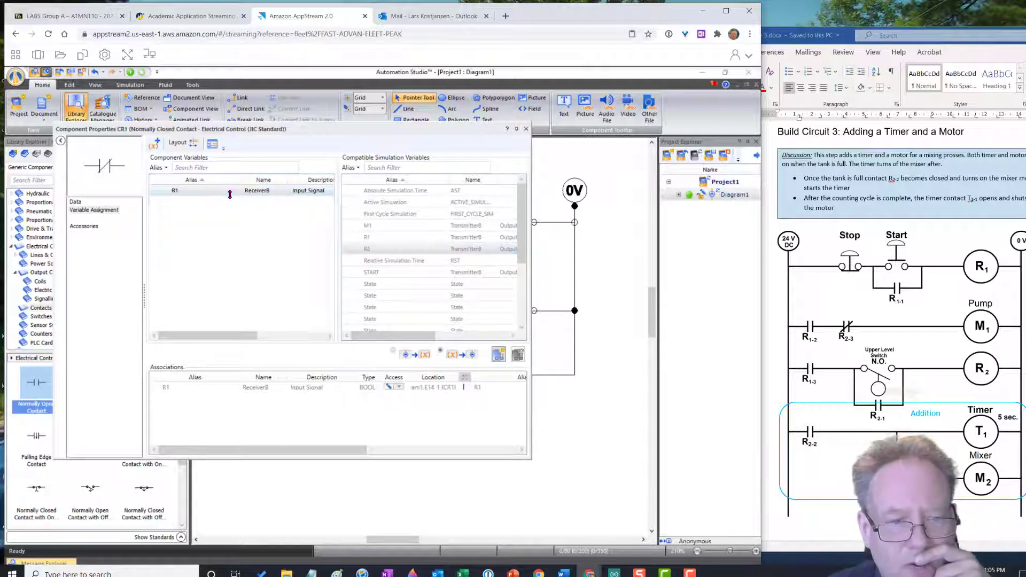
{"action": "right_click", "coordinate": [230, 193]}
{"action": "left_click", "coordinate": [256, 201]}
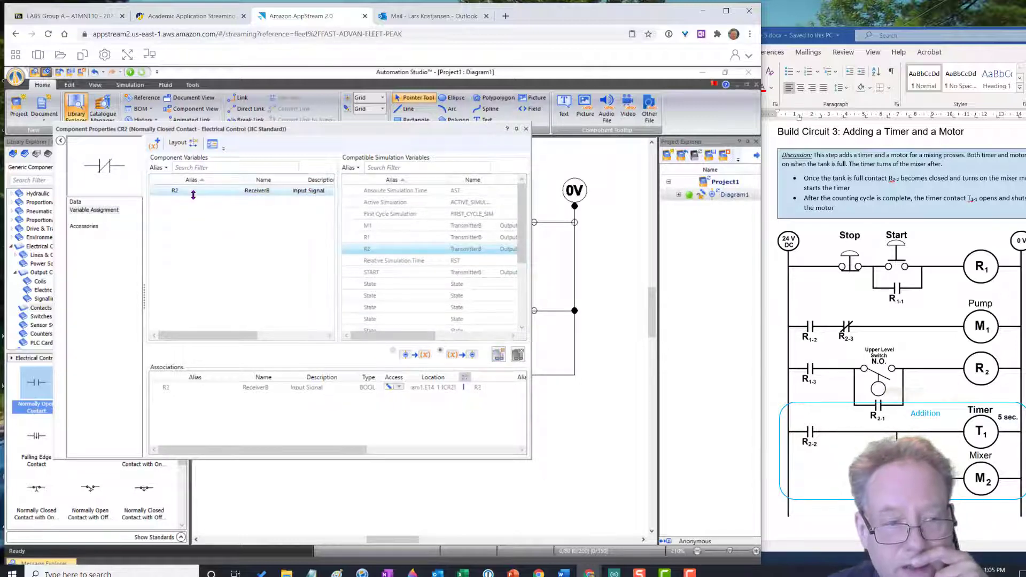
- Try linking the second rung's normally closed contact to the R1 variable and after that to M1
{"action": "left_click", "coordinate": [362, 247]}
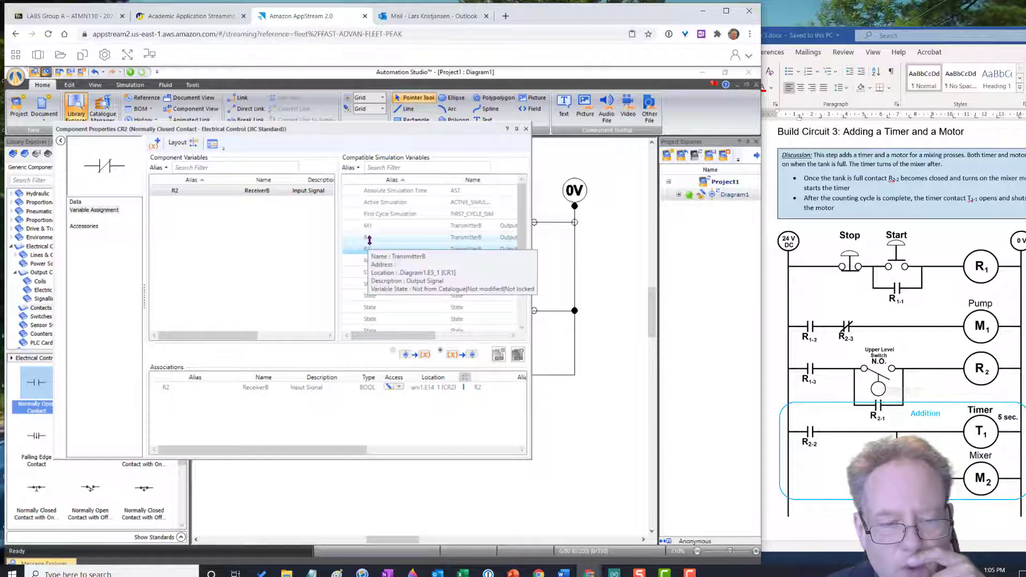
{"action": "left_click", "coordinate": [368, 238]}
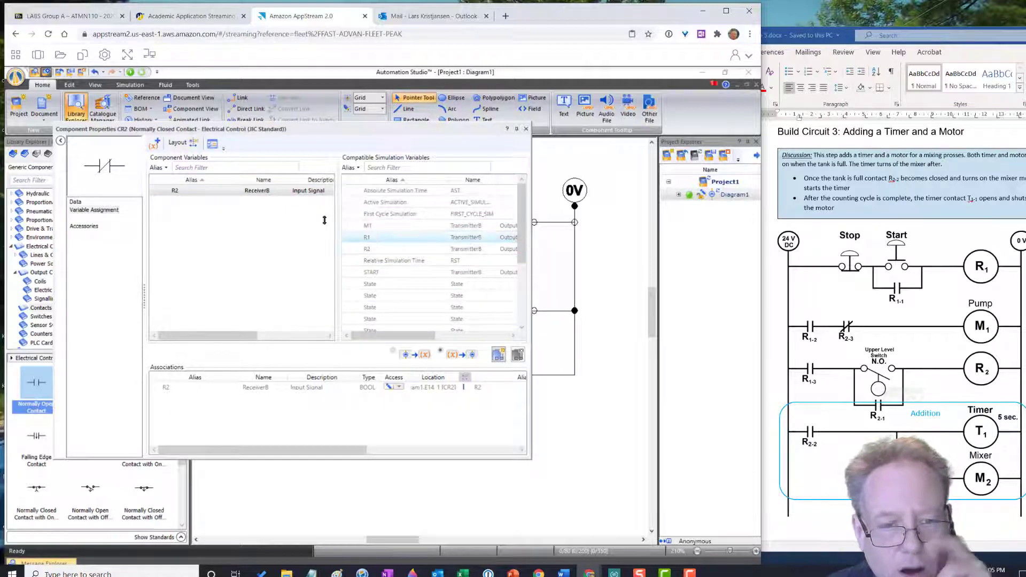
{"action": "right_click", "coordinate": [212, 196]}
{"action": "left_click", "coordinate": [229, 199]}
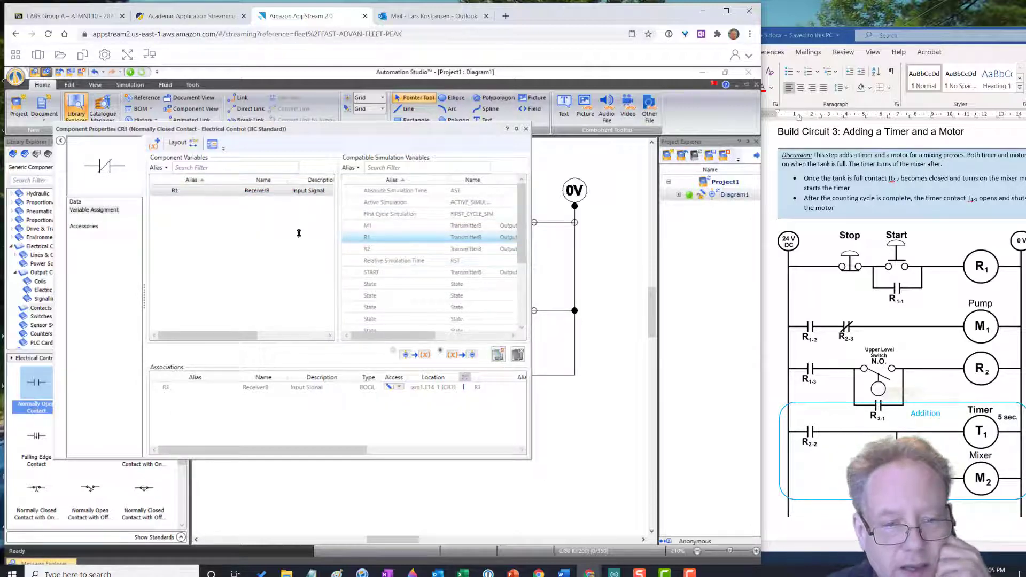
{"action": "left_click", "coordinate": [369, 227]}
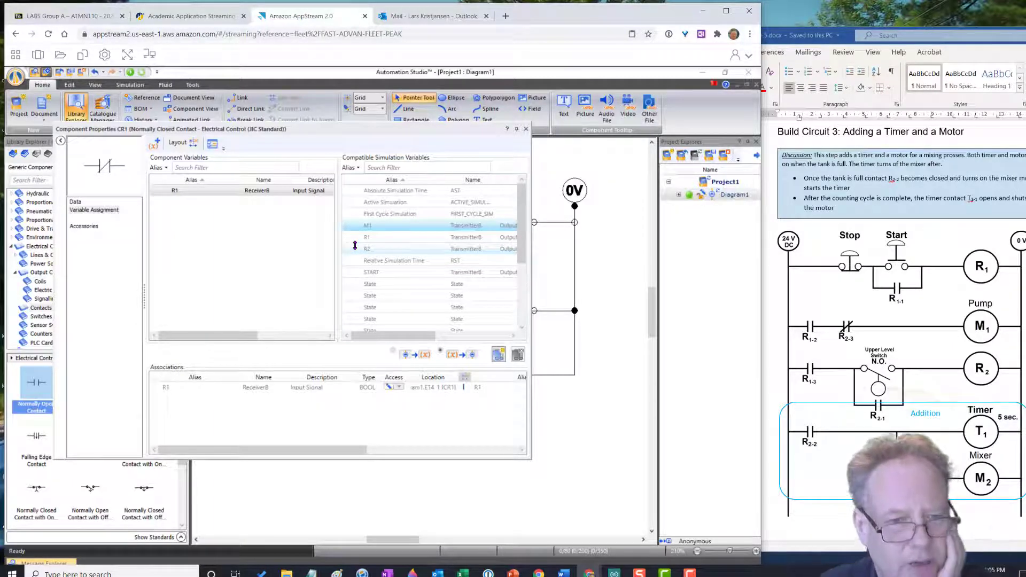
{"action": "right_click", "coordinate": [199, 190]}
{"action": "left_click", "coordinate": [219, 196]}
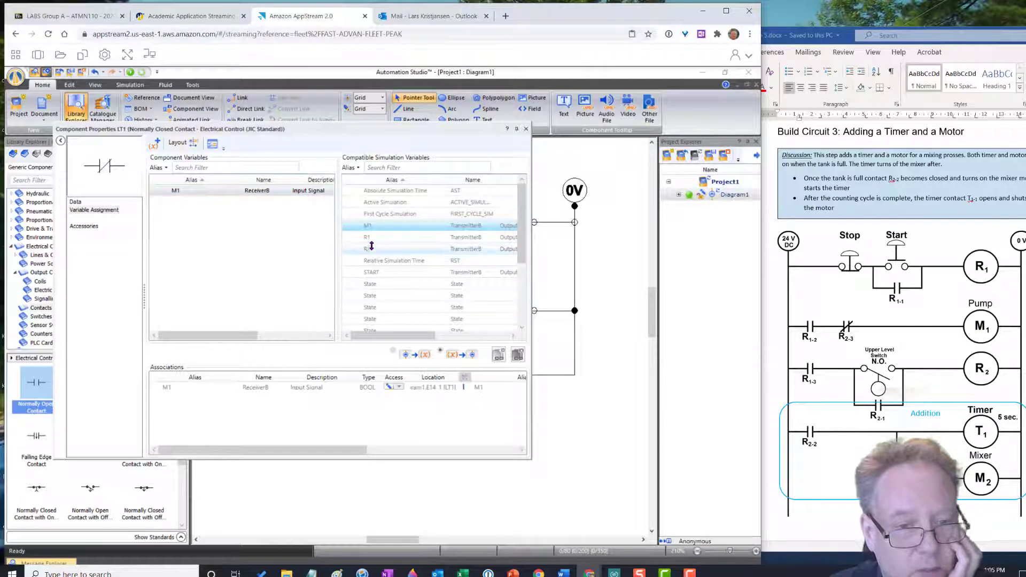
- Link the second rung's normally closed contact back to the R2 variable and close its properties
{"action": "right_click", "coordinate": [208, 191]}
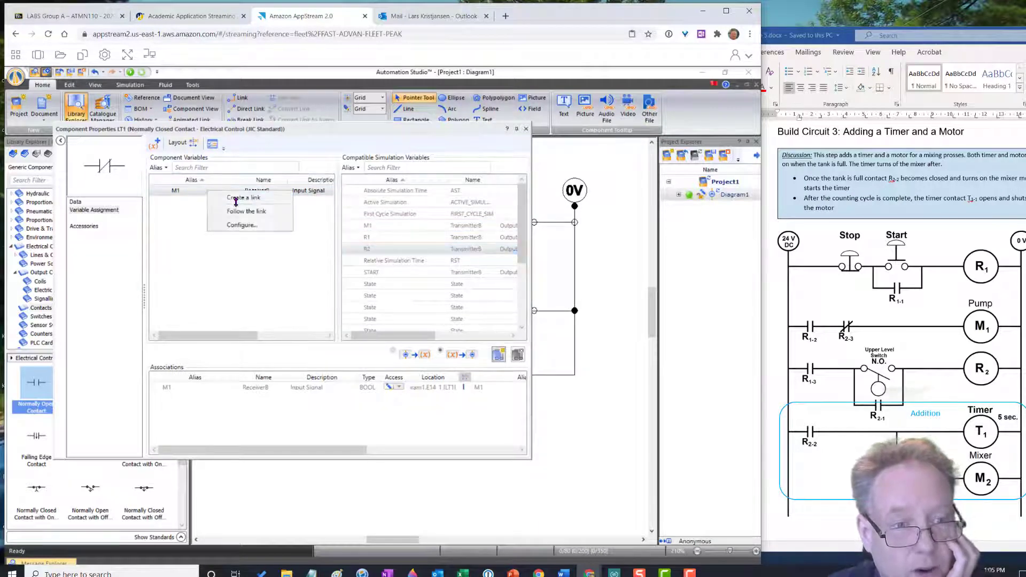
{"action": "left_click", "coordinate": [235, 198]}
{"action": "left_click", "coordinate": [526, 129]}
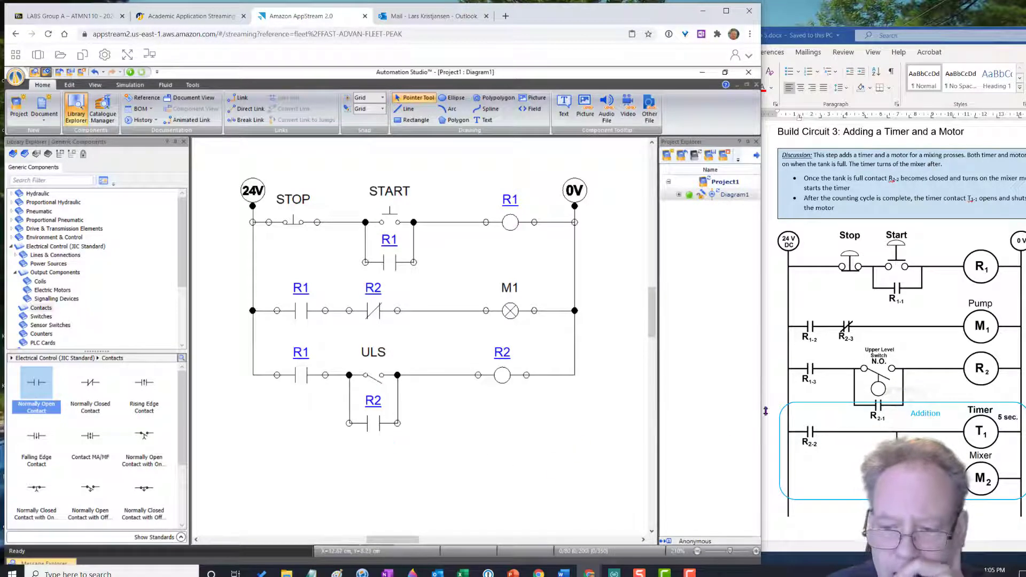
- Place a normally open contact at the start of a fourth rung and associate it with the R2 coil
{"action": "scroll", "coordinate": [943, 353], "scroll_direction": "down", "scroll_amount": 1}
{"action": "scroll", "coordinate": [932, 396], "scroll_direction": "down", "scroll_amount": 2}
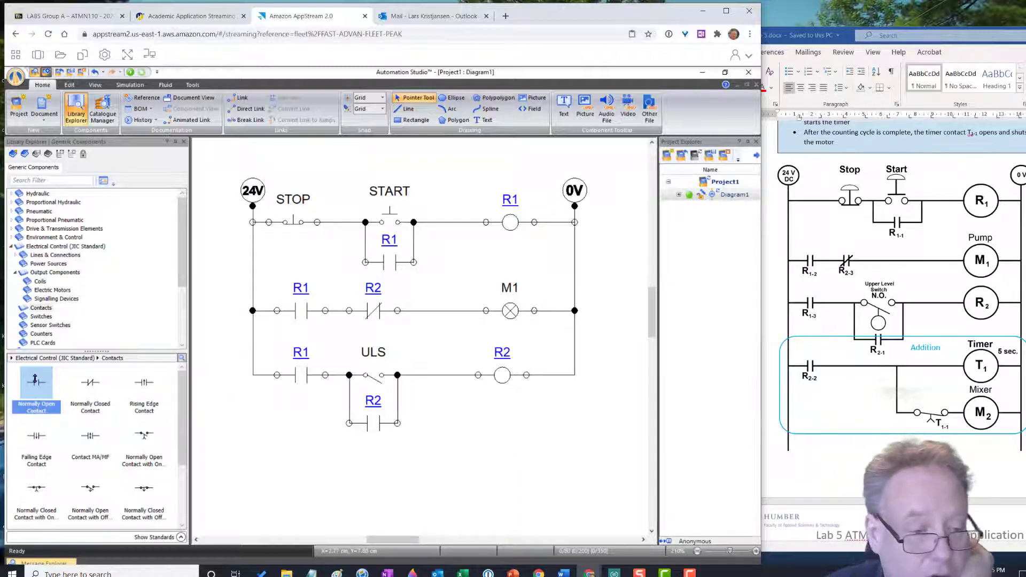
{"action": "left_click_drag", "start_coordinate": [36, 379], "coordinate": [300, 457]}
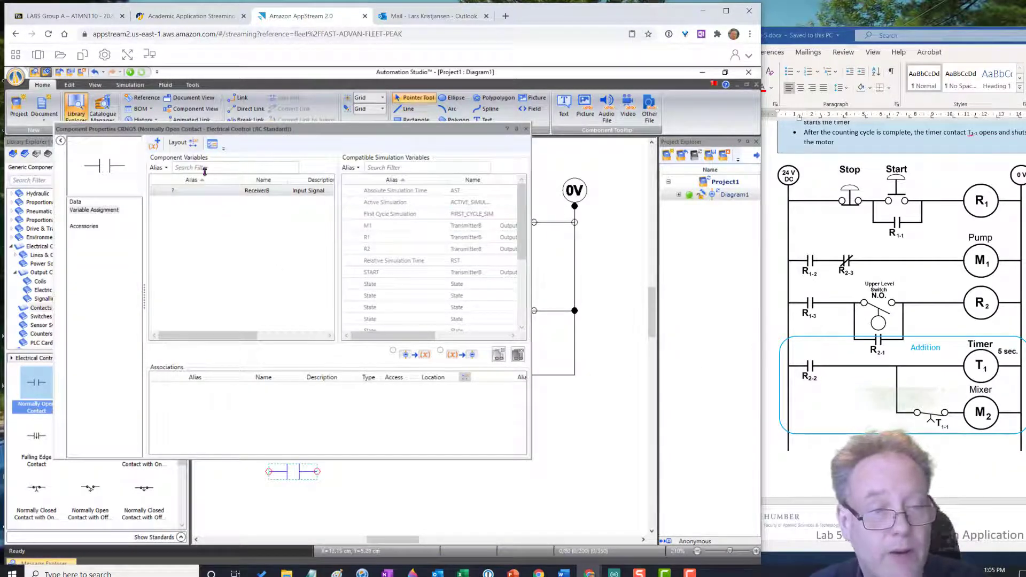
{"action": "double_click", "coordinate": [385, 249]}
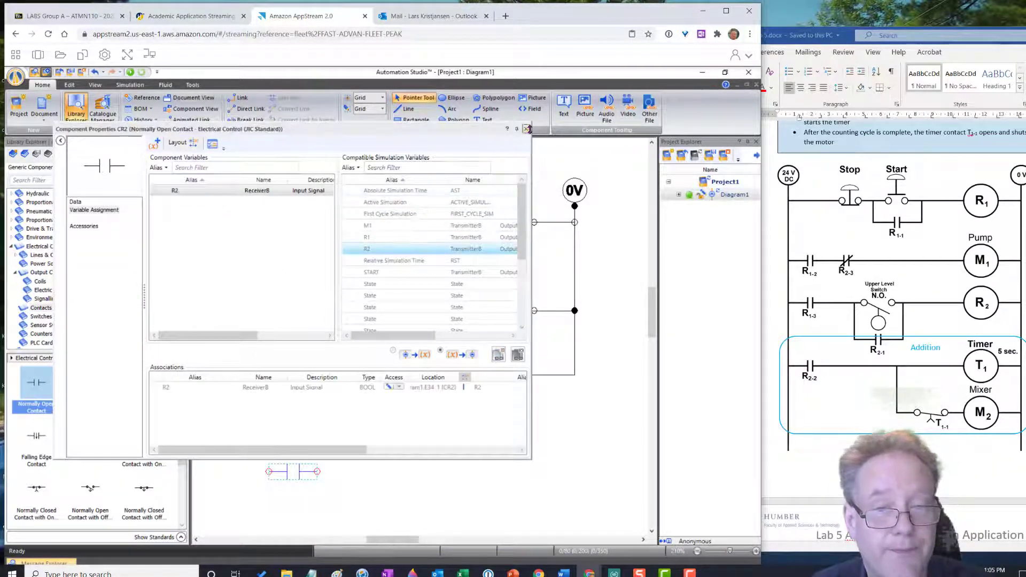
{"action": "left_click", "coordinate": [526, 129]}
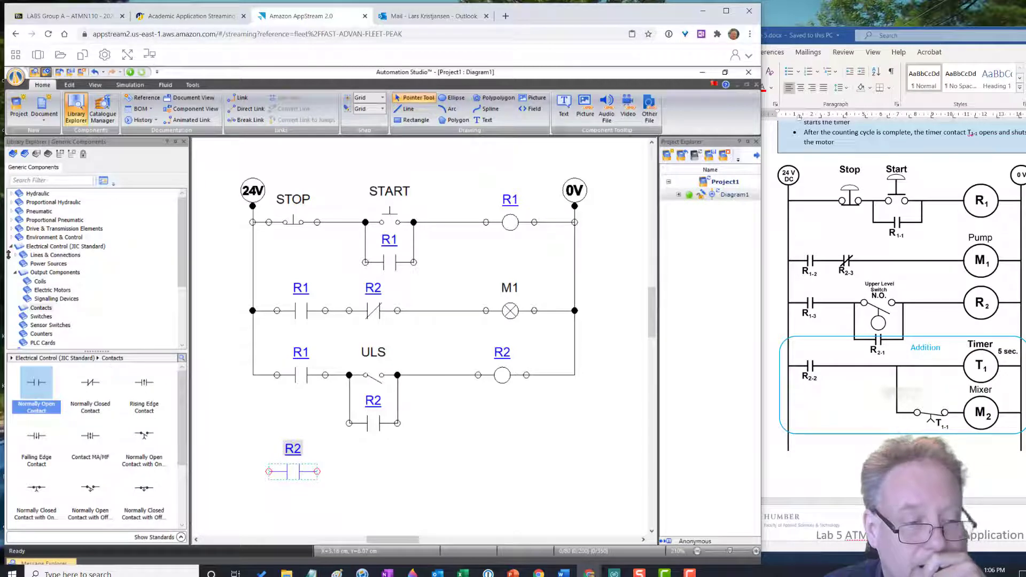
- Place a coil with on delay at the output end of the fourth rung and set its alias to T1
{"action": "left_click", "coordinate": [34, 281]}
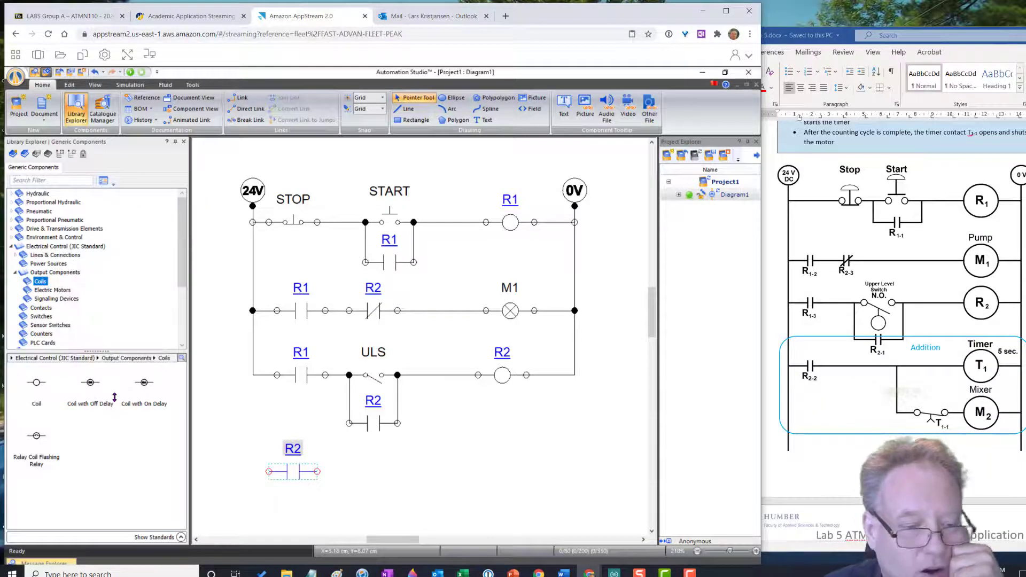
{"action": "left_click_drag", "start_coordinate": [141, 384], "coordinate": [508, 458]}
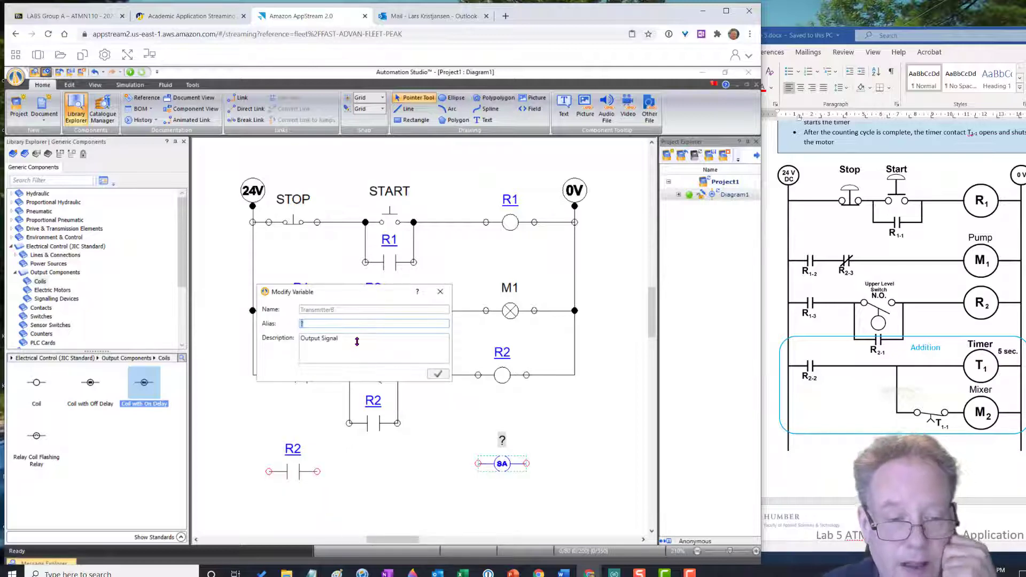
{"action": "type", "text": "T1"}
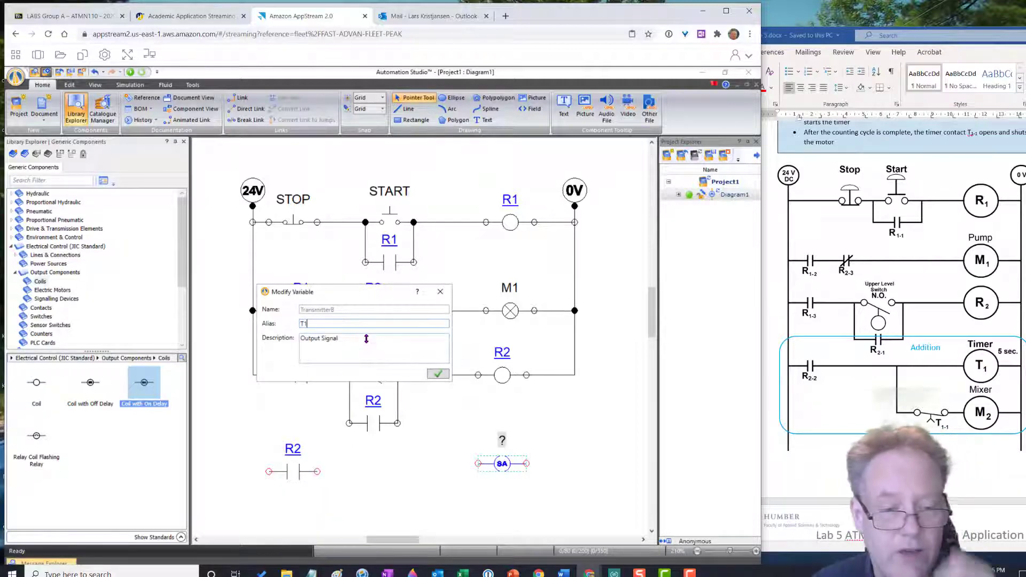
{"action": "left_click", "coordinate": [437, 373]}
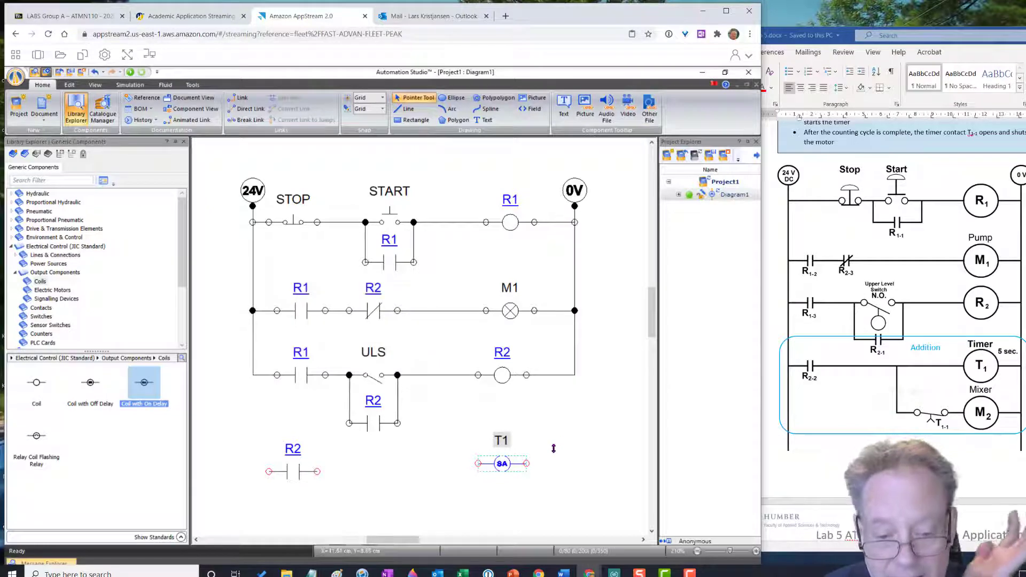
- Align the fourth rung's R2 contact with the T1 coil and wire them in series between the 24V and 0V rails
{"action": "left_click", "coordinate": [304, 468]}
{"action": "left_click_drag", "start_coordinate": [304, 468], "coordinate": [304, 461]}
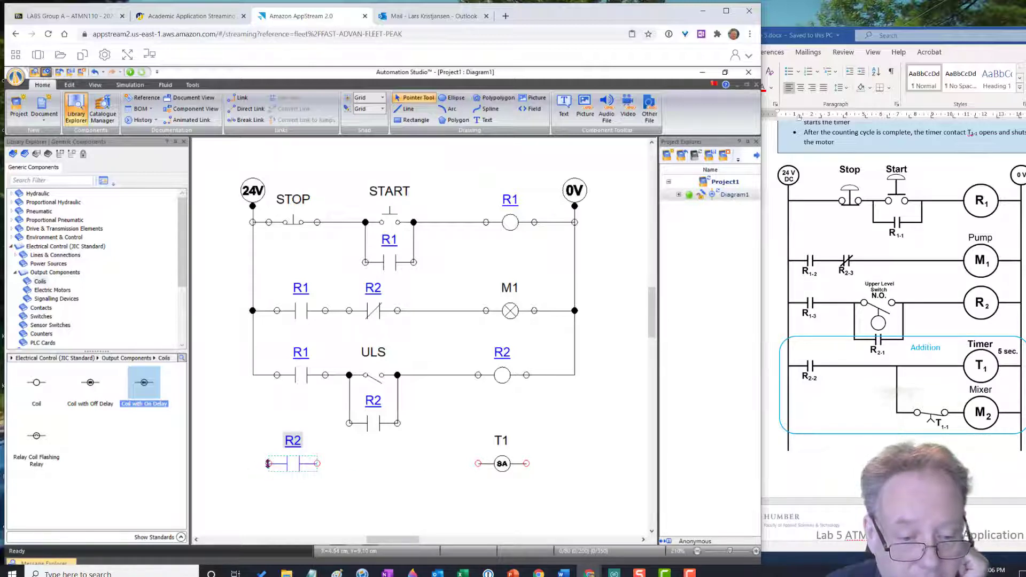
{"action": "left_click", "coordinate": [271, 465]}
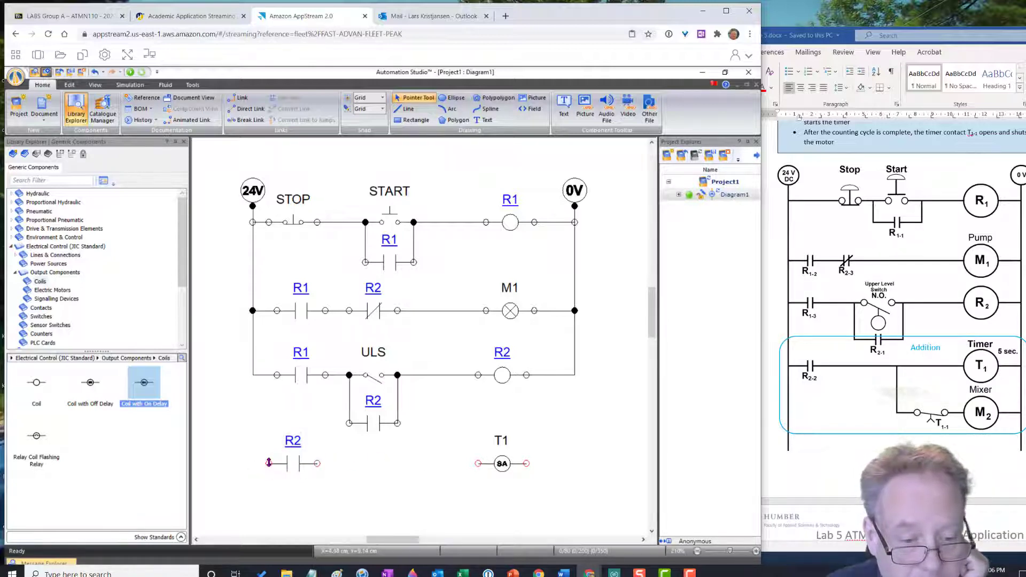
{"action": "left_click_drag", "start_coordinate": [269, 463], "coordinate": [253, 377]}
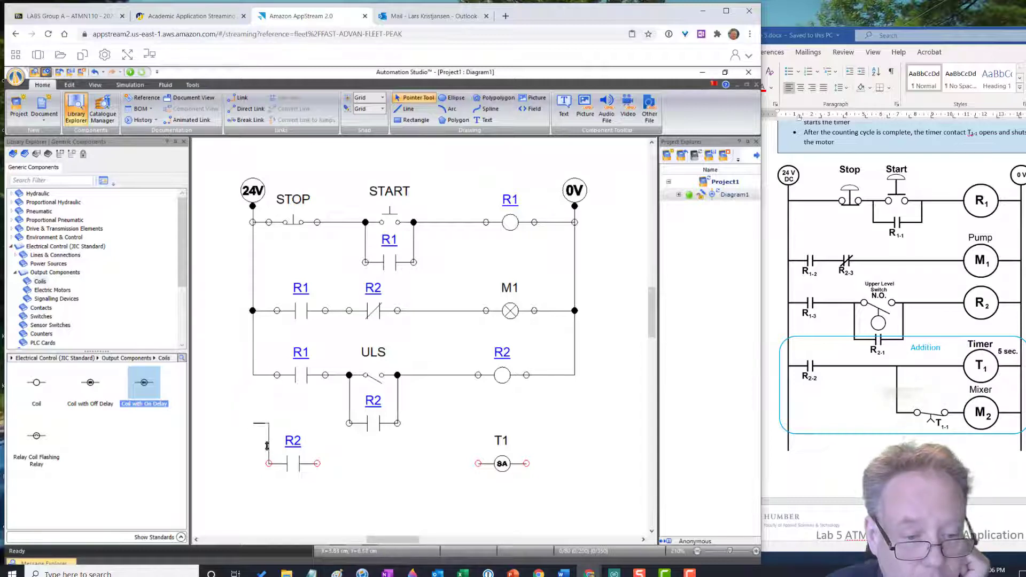
{"action": "left_click_drag", "start_coordinate": [269, 446], "coordinate": [253, 452]}
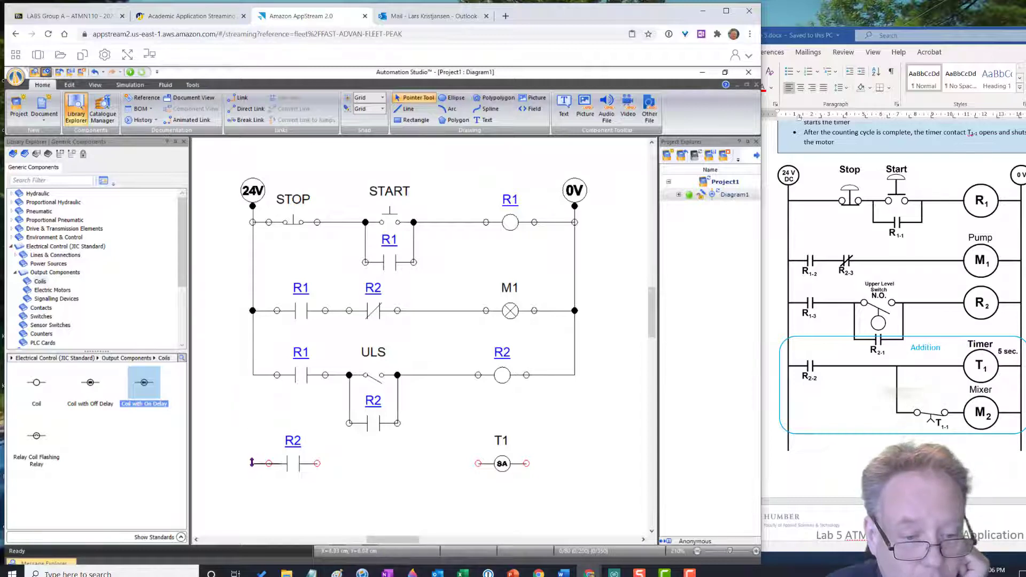
{"action": "left_click", "coordinate": [253, 374]}
{"action": "left_click_drag", "start_coordinate": [525, 463], "coordinate": [575, 375]}
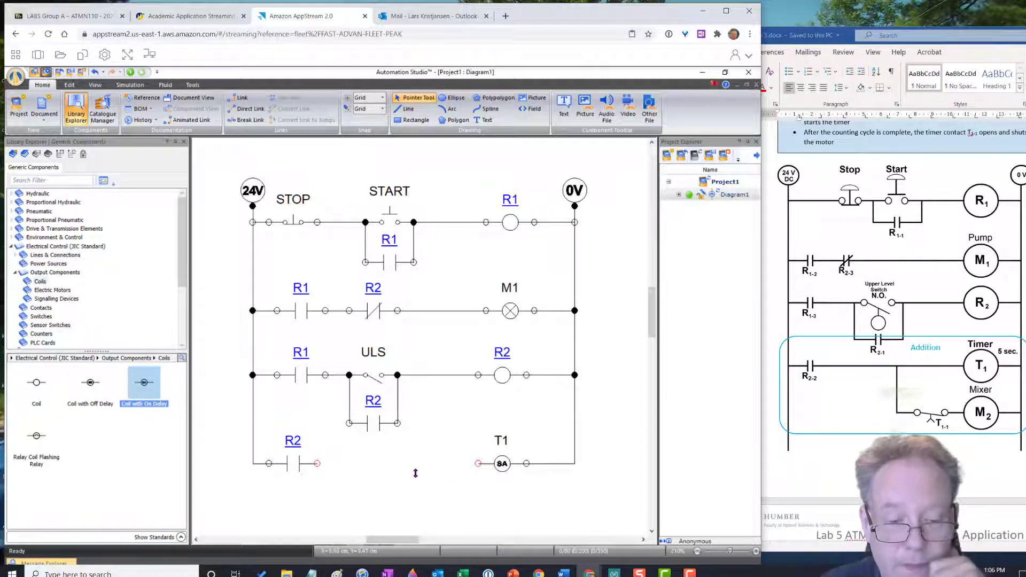
{"action": "left_click_drag", "start_coordinate": [410, 467], "coordinate": [478, 463]}
- Place an indicator light below the T1 coil as the mixer motor and set its alias to M2
{"action": "scroll", "coordinate": [585, 479], "scroll_direction": "down", "scroll_amount": 1}
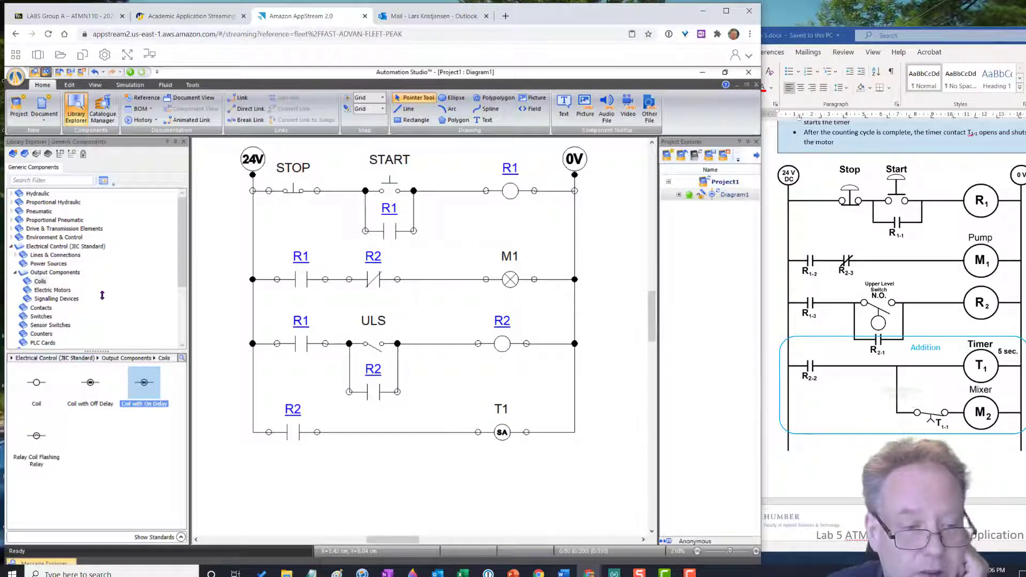
{"action": "left_click", "coordinate": [34, 300]}
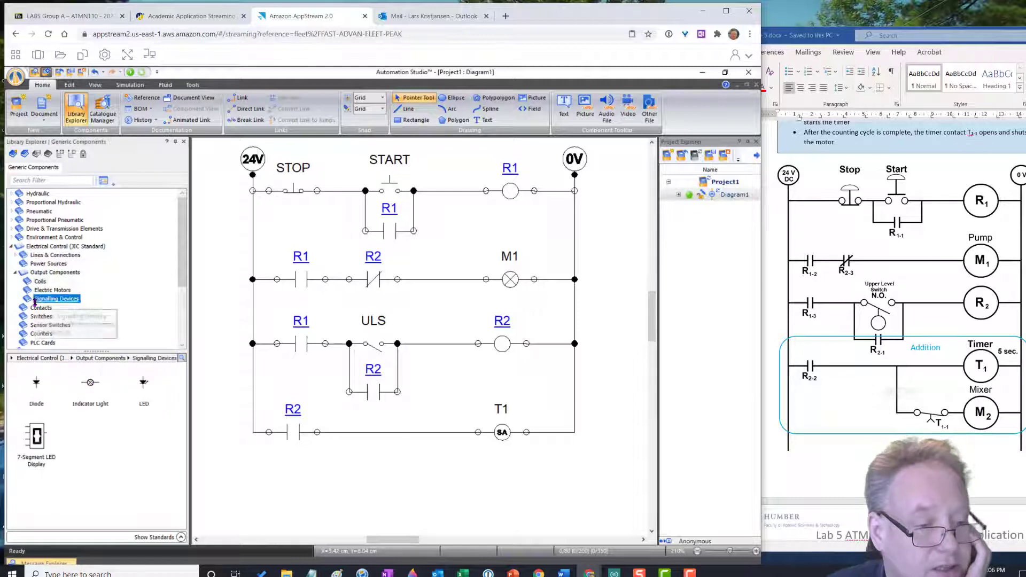
{"action": "left_click_drag", "start_coordinate": [90, 383], "coordinate": [508, 486]}
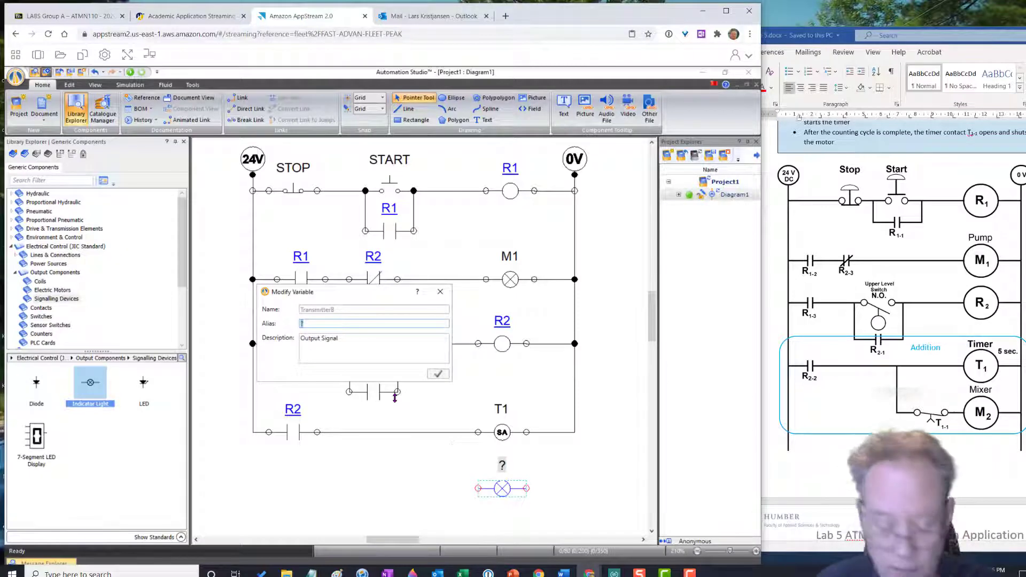
{"action": "type", "text": "M2"}
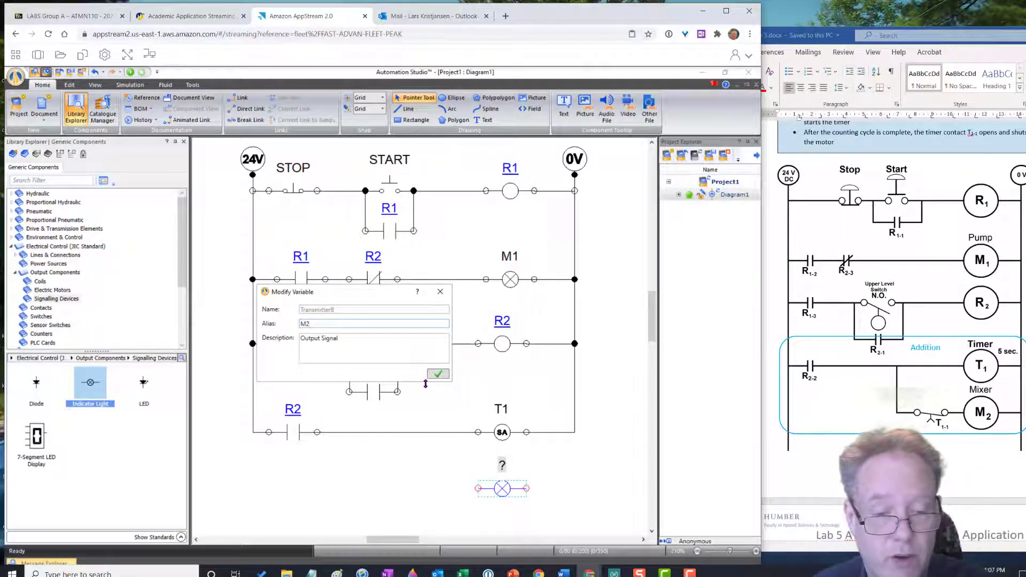
{"action": "left_click", "coordinate": [438, 373]}
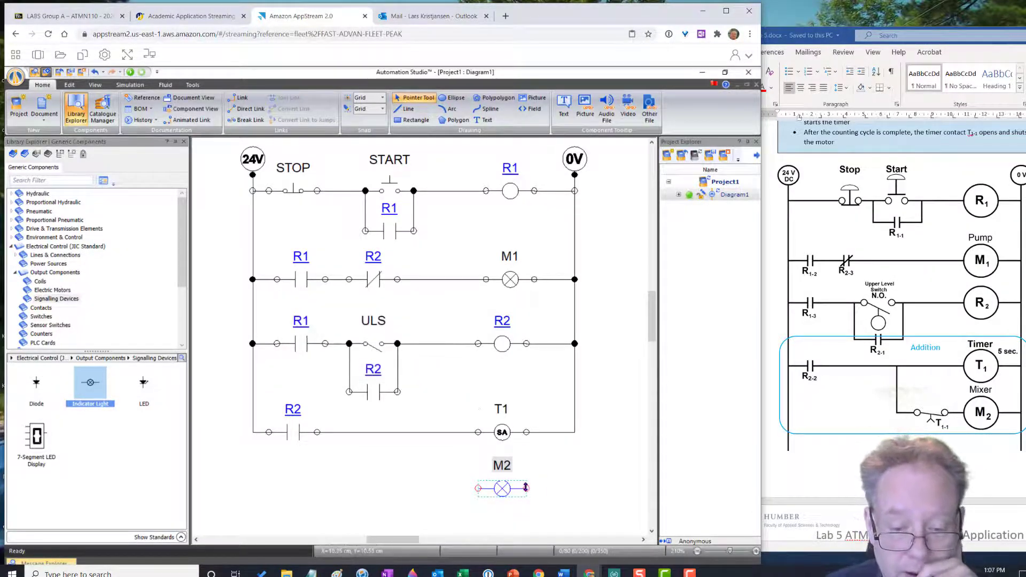
- Wire M2 to the 0V rail and branch its input from the fourth rung between the R2 contact and T1
{"action": "left_click", "coordinate": [567, 484]}
{"action": "mouse_move", "coordinate": [529, 489]}
{"action": "left_mouse_down"}
{"action": "mouse_move", "coordinate": [609, 484]}
{"action": "mouse_move", "coordinate": [573, 432]}
{"action": "mouse_move", "coordinate": [481, 491]}
{"action": "mouse_move", "coordinate": [534, 444]}
{"action": "mouse_move", "coordinate": [545, 460]}
{"action": "mouse_move", "coordinate": [529, 484]}
{"action": "mouse_move", "coordinate": [545, 490]}
{"action": "mouse_move", "coordinate": [575, 433]}
{"action": "left_mouse_up"}
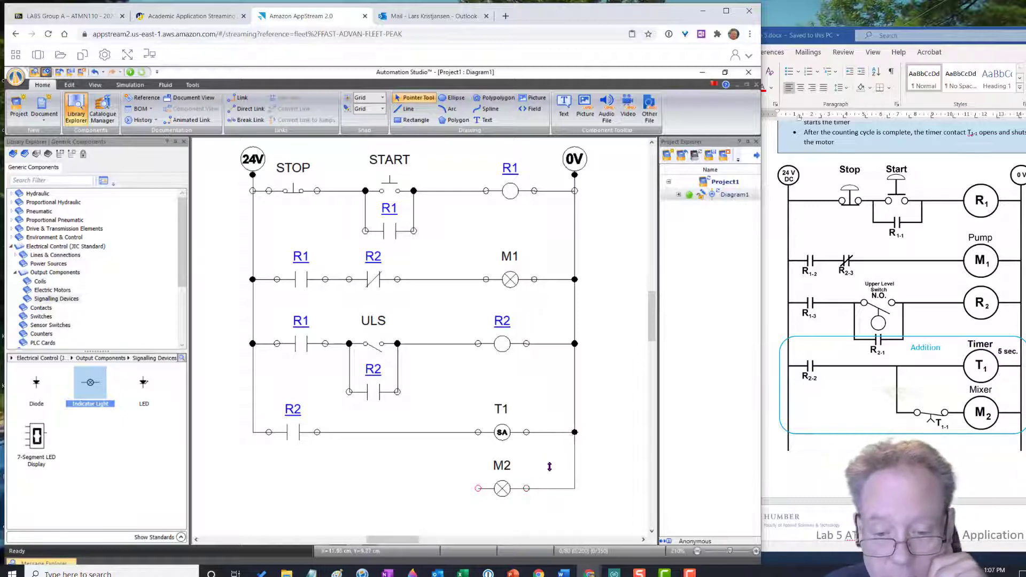
{"action": "left_click_drag", "start_coordinate": [475, 489], "coordinate": [374, 432]}
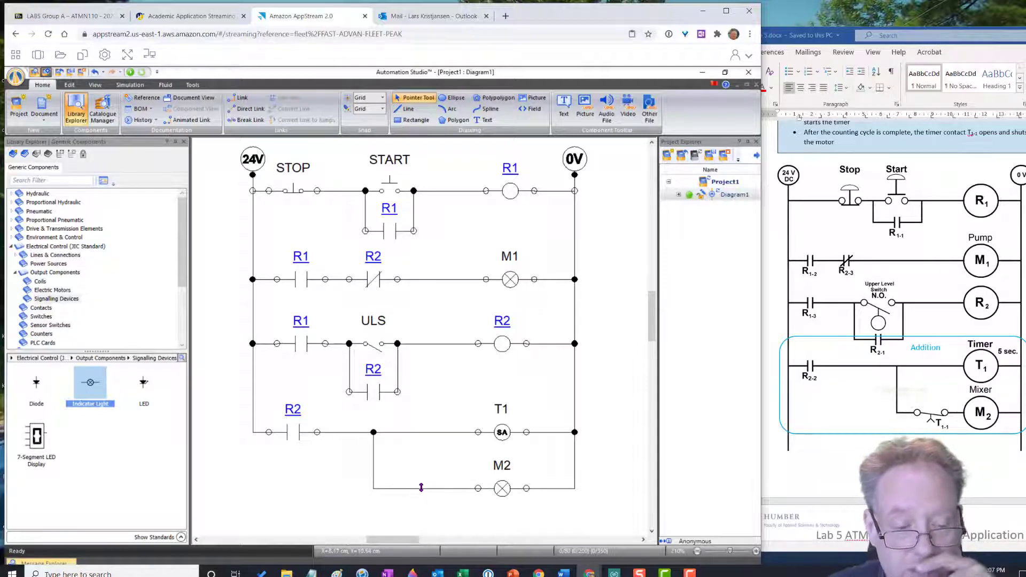
{"action": "left_click", "coordinate": [421, 488]}
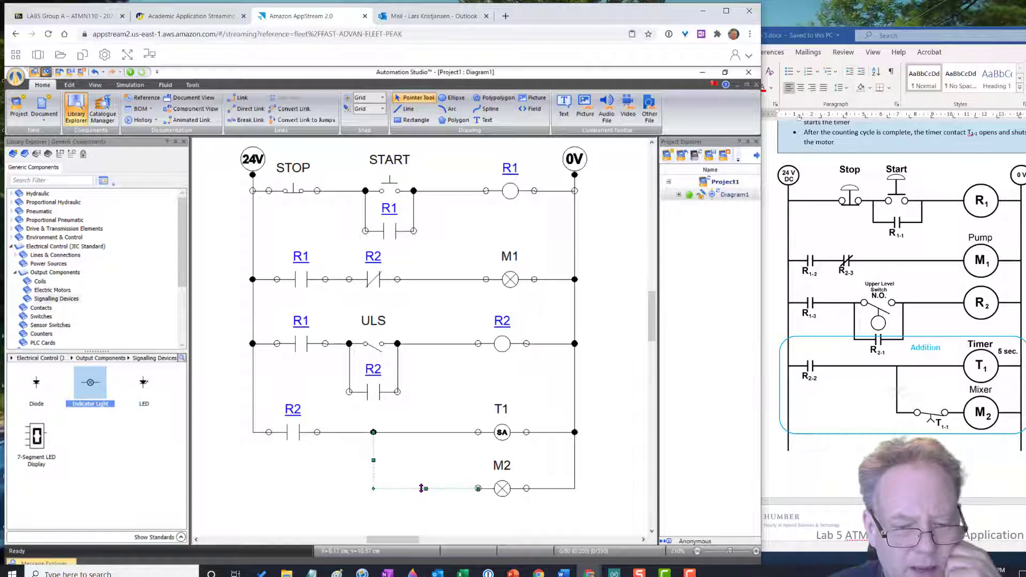
{"action": "left_click", "coordinate": [276, 465]}
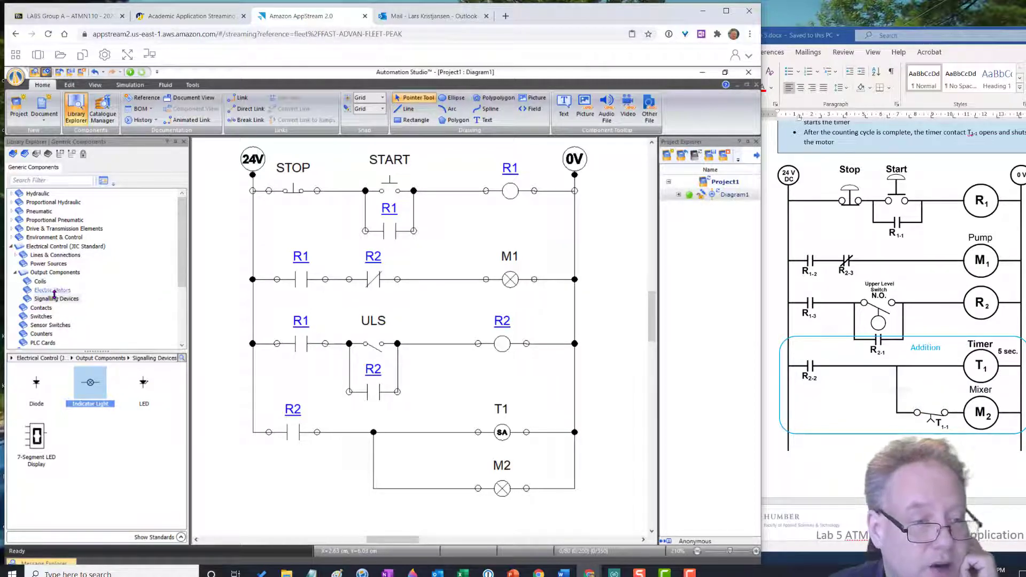
- Place a normally closed contact in the M2 branch ahead of the mixer light and assign it to T1
{"action": "left_click", "coordinate": [16, 273]}
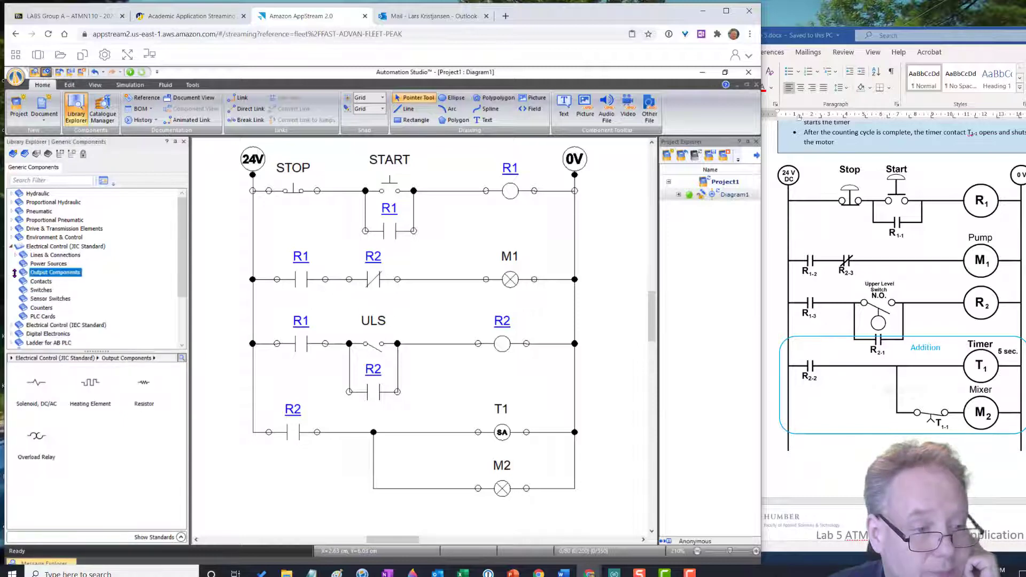
{"action": "left_click", "coordinate": [41, 281]}
{"action": "left_click_drag", "start_coordinate": [90, 382], "coordinate": [421, 477]}
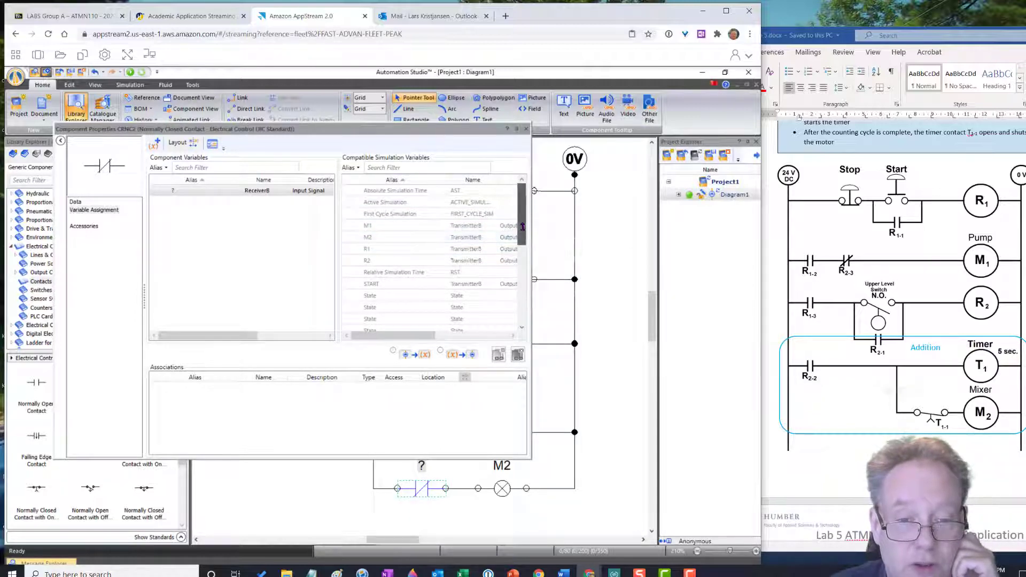
{"action": "left_click_drag", "start_coordinate": [521, 235], "coordinate": [530, 304]}
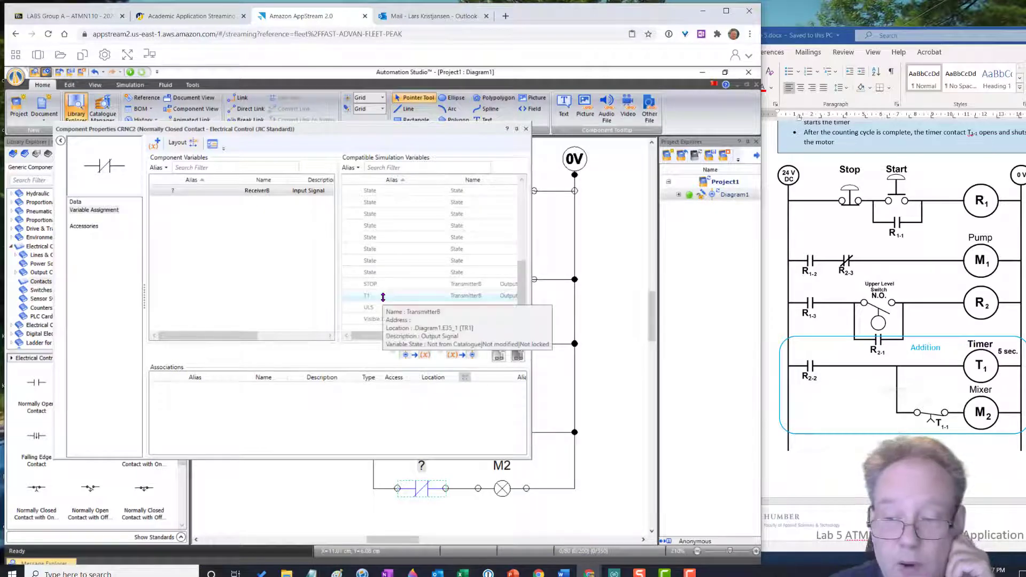
{"action": "double_click", "coordinate": [383, 297]}
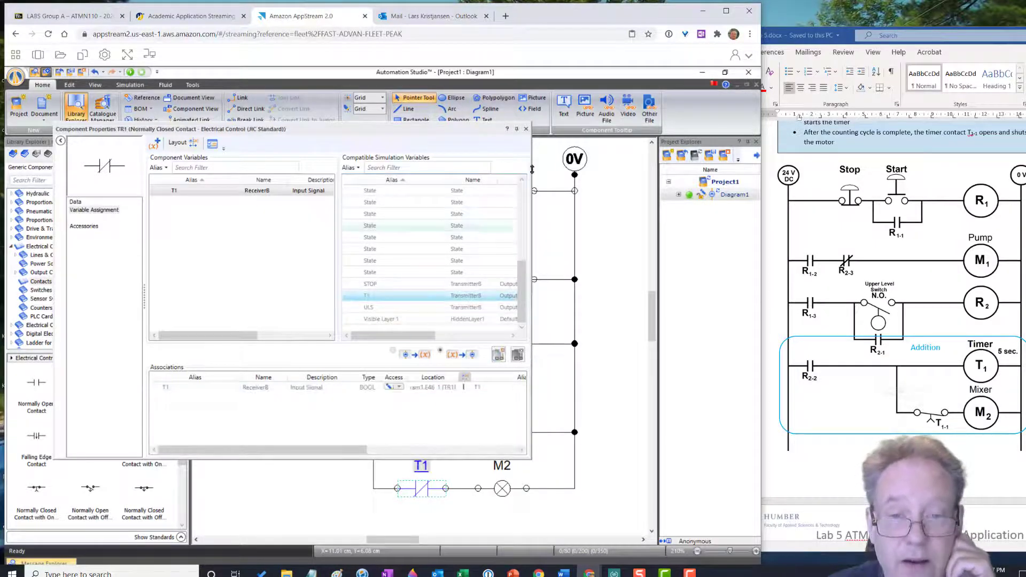
{"action": "left_click", "coordinate": [526, 129]}
{"action": "left_click", "coordinate": [319, 476]}
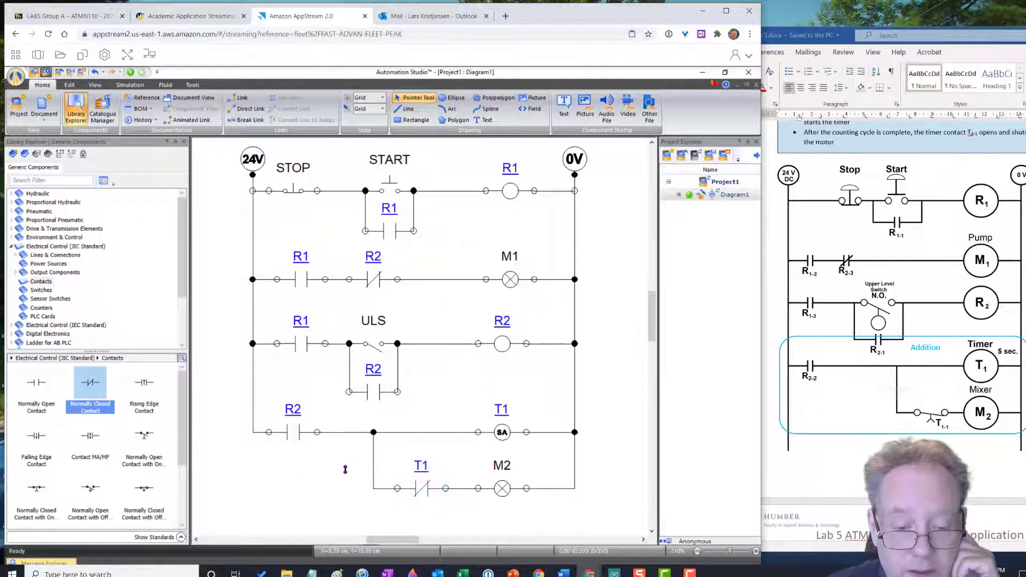
{"action": "left_click", "coordinate": [423, 487]}
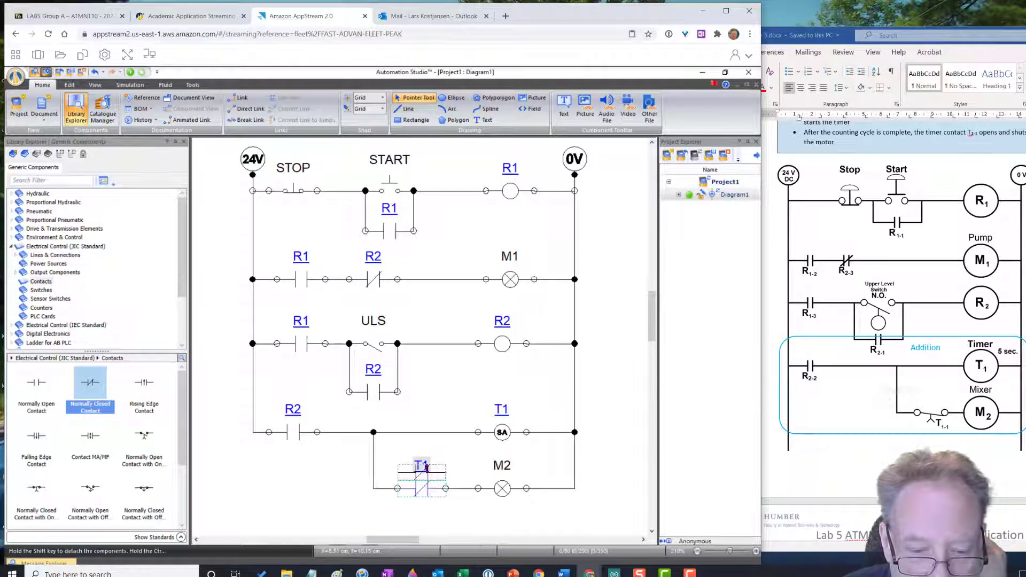
{"action": "mouse_move", "coordinate": [410, 488]}
{"action": "left_mouse_down"}
{"action": "mouse_move", "coordinate": [411, 464]}
{"action": "mouse_move", "coordinate": [419, 487]}
{"action": "left_mouse_up"}
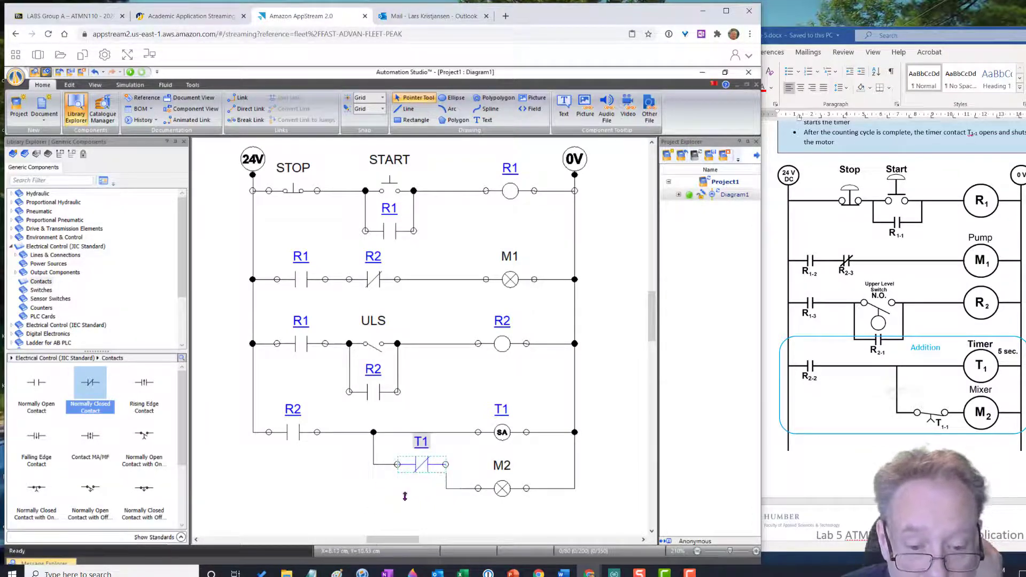
{"action": "left_click", "coordinate": [375, 509]}
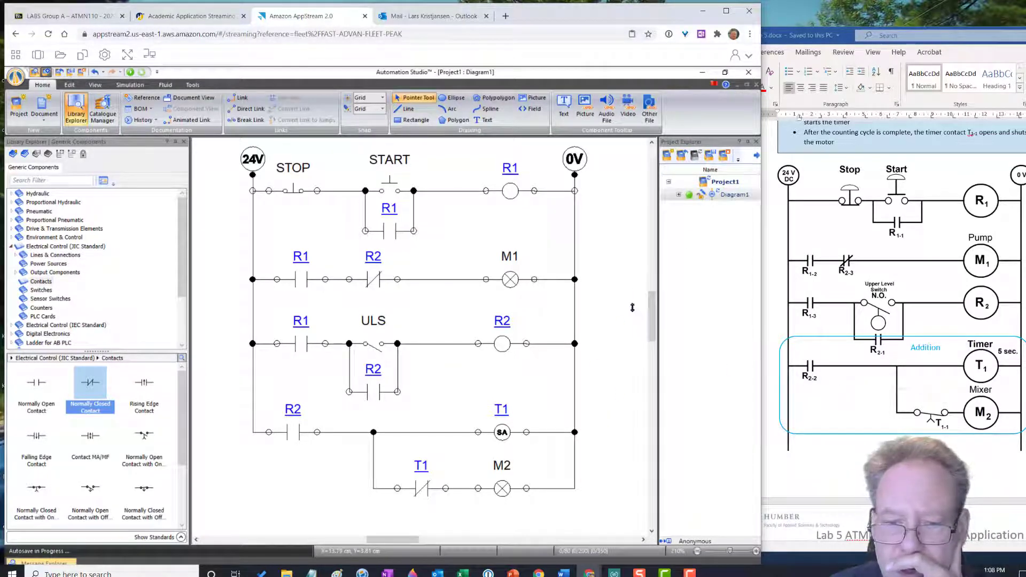
- Simulate the circuit in a maximized window, operating START and ULS to check the pump, timer and mixer rungs
{"action": "left_click", "coordinate": [129, 71]}
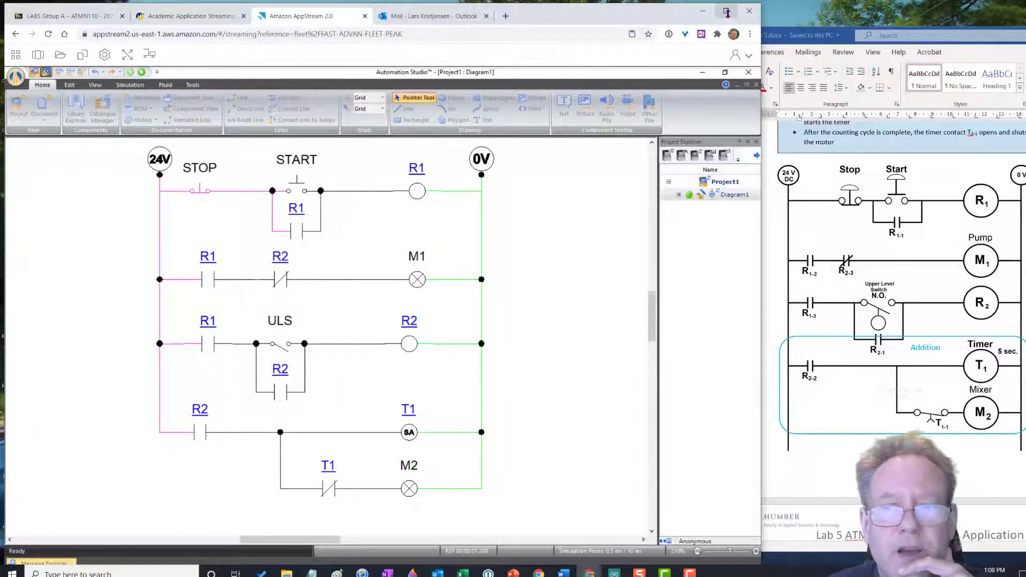
{"action": "left_click", "coordinate": [726, 10]}
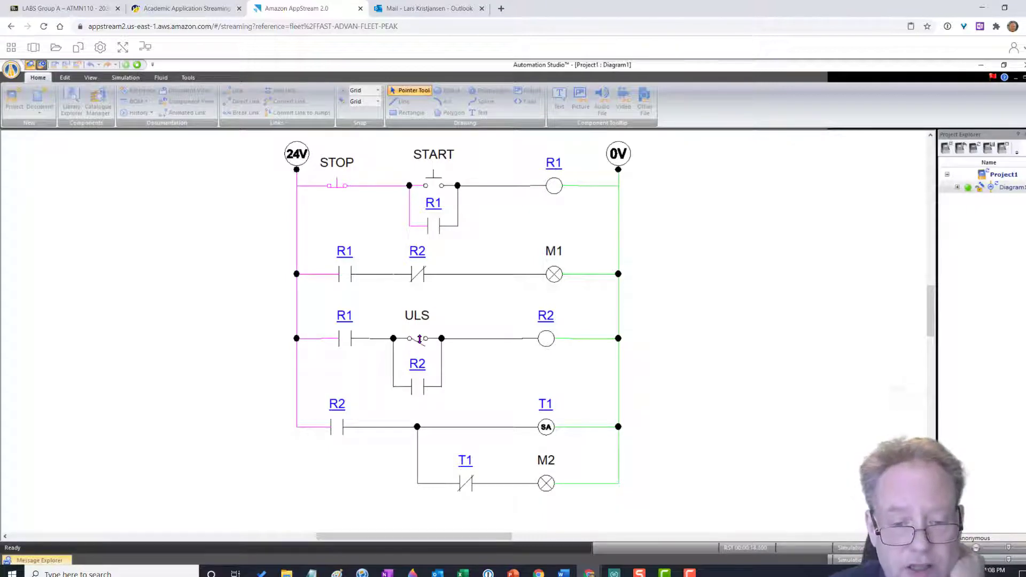
{"action": "left_click", "coordinate": [420, 338]}
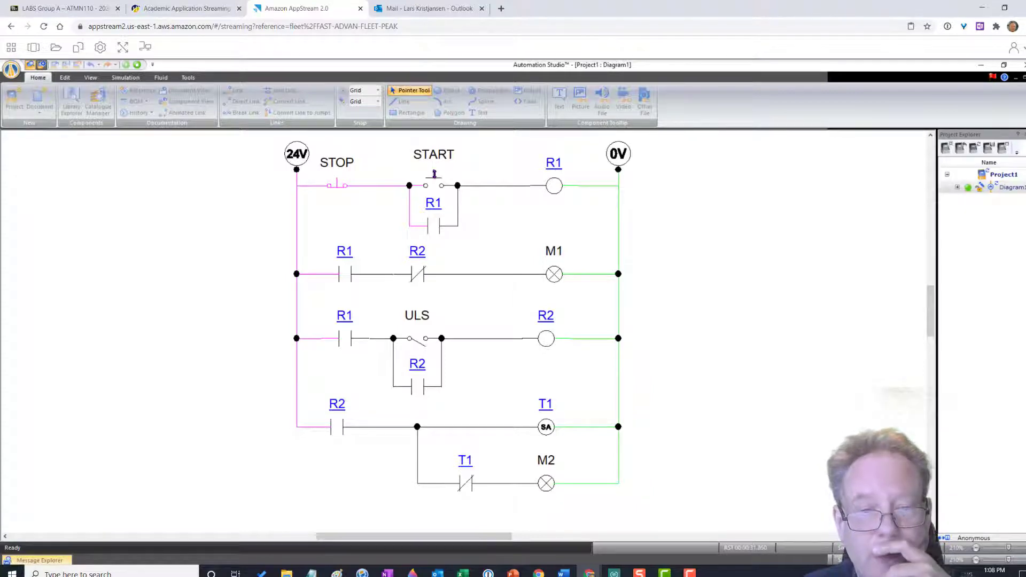
{"action": "left_click", "coordinate": [433, 177]}
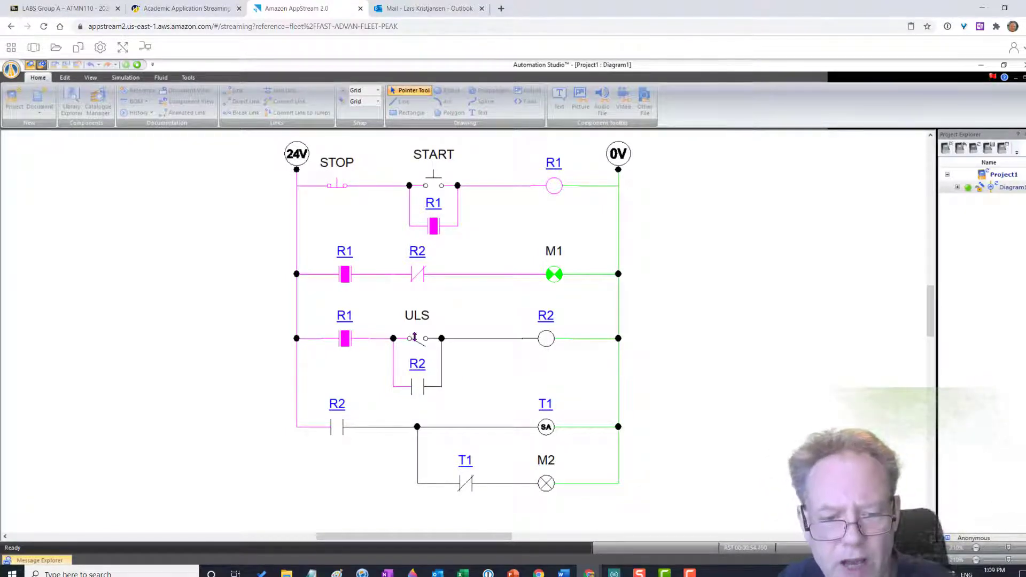
{"action": "left_click", "coordinate": [416, 337]}
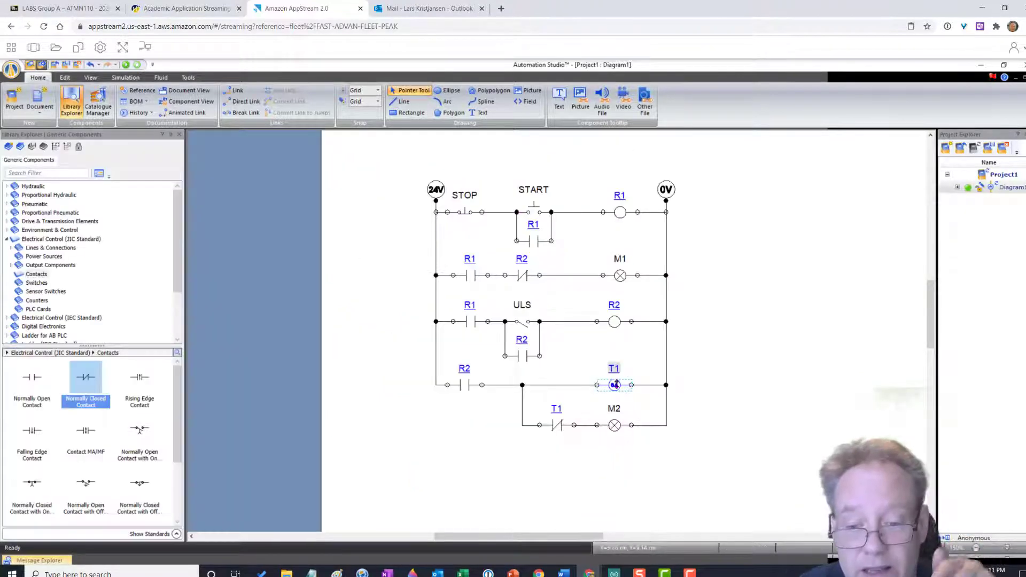
- Show all data properties of the T1 on-delay coil and set its time delay to 5 s
{"action": "double_click", "coordinate": [614, 385]}
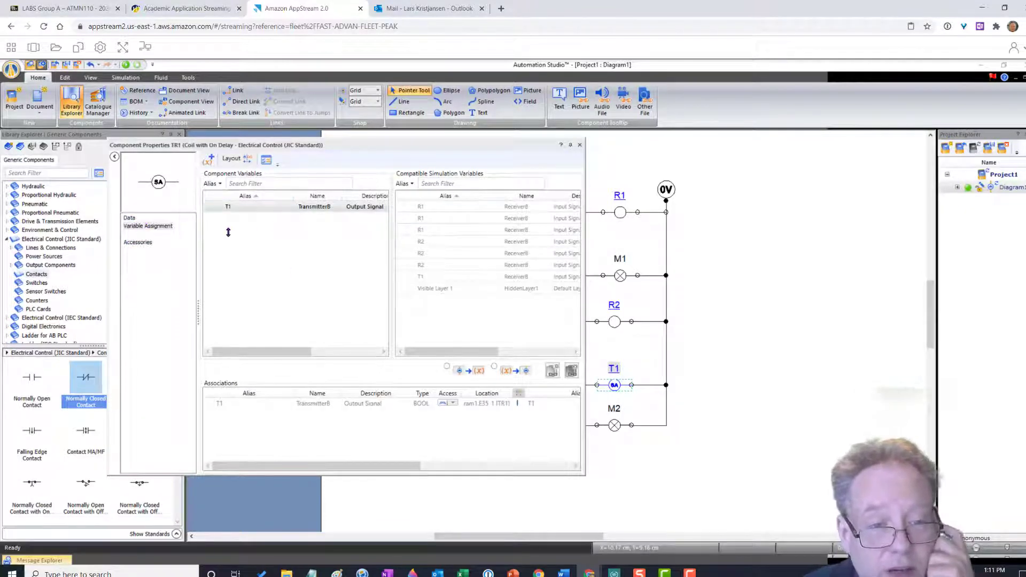
{"action": "left_click", "coordinate": [128, 217]}
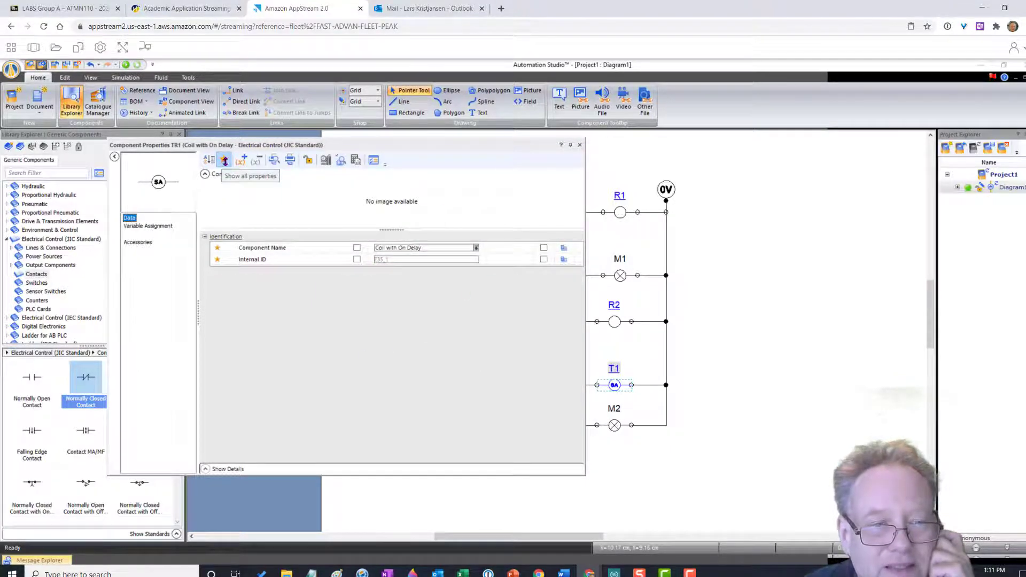
{"action": "left_click", "coordinate": [224, 160]}
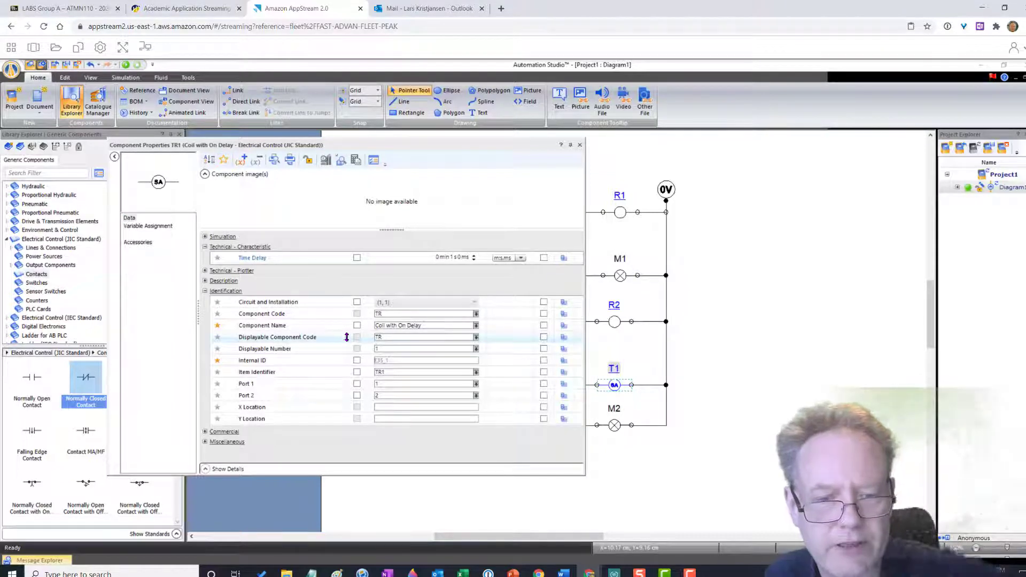
{"action": "left_click", "coordinate": [223, 161]}
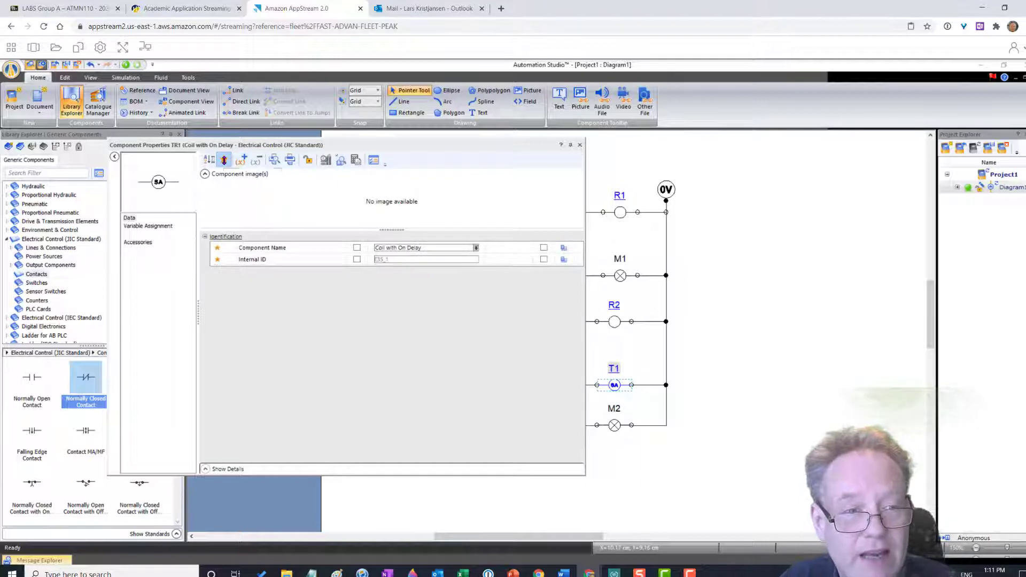
{"action": "left_click", "coordinate": [224, 161]}
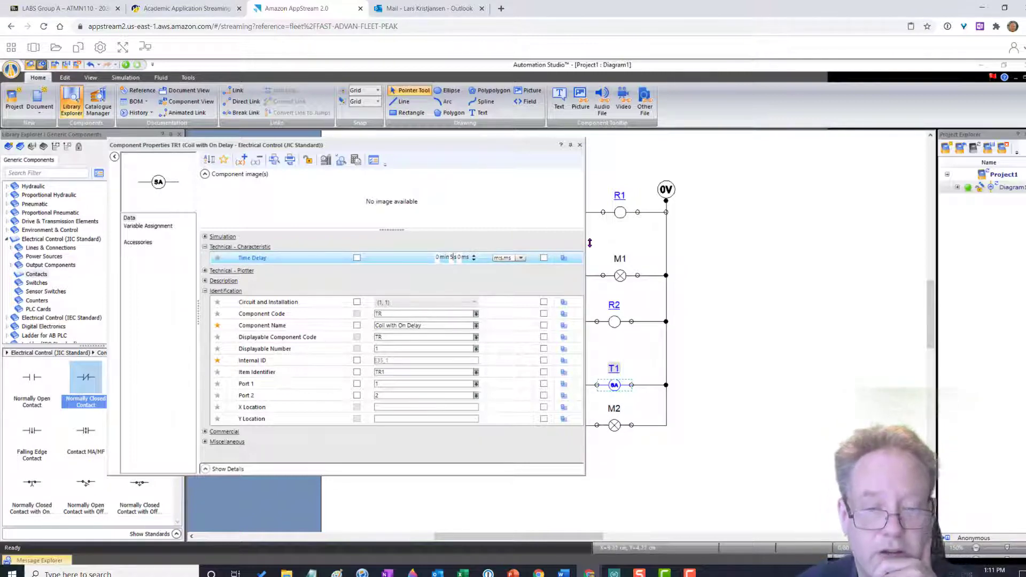
{"action": "left_click", "coordinate": [580, 144]}
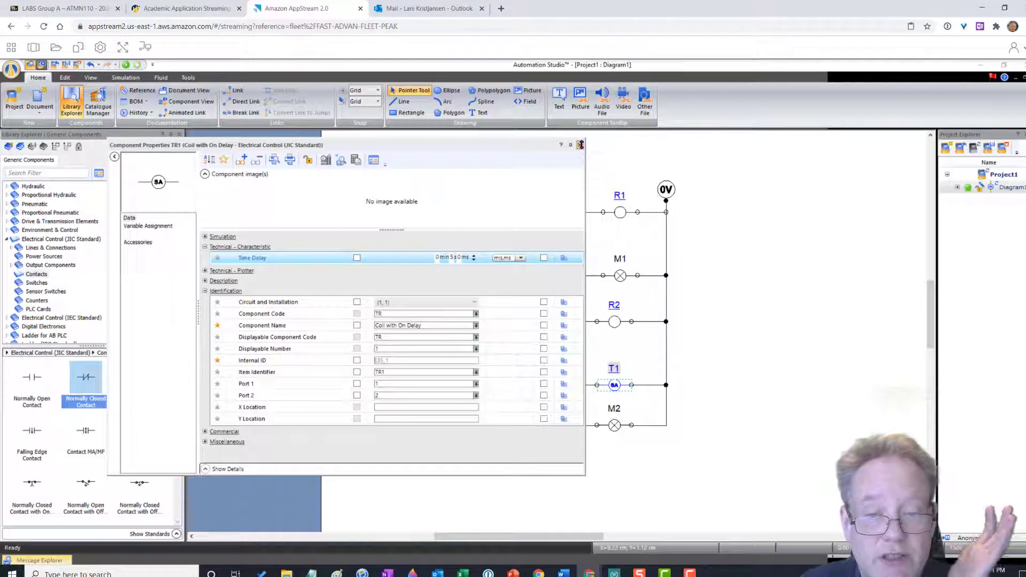
- Simulate the circuit with the 5 s delay by operating START and ULS, and stop the simulation after T1 times out
{"action": "left_click", "coordinate": [125, 64]}
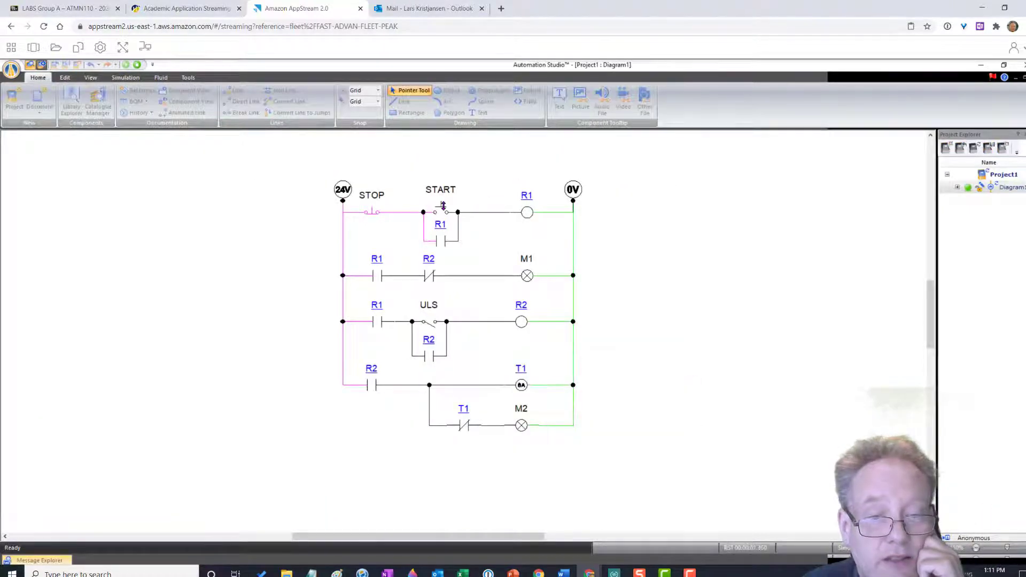
{"action": "left_click", "coordinate": [443, 206]}
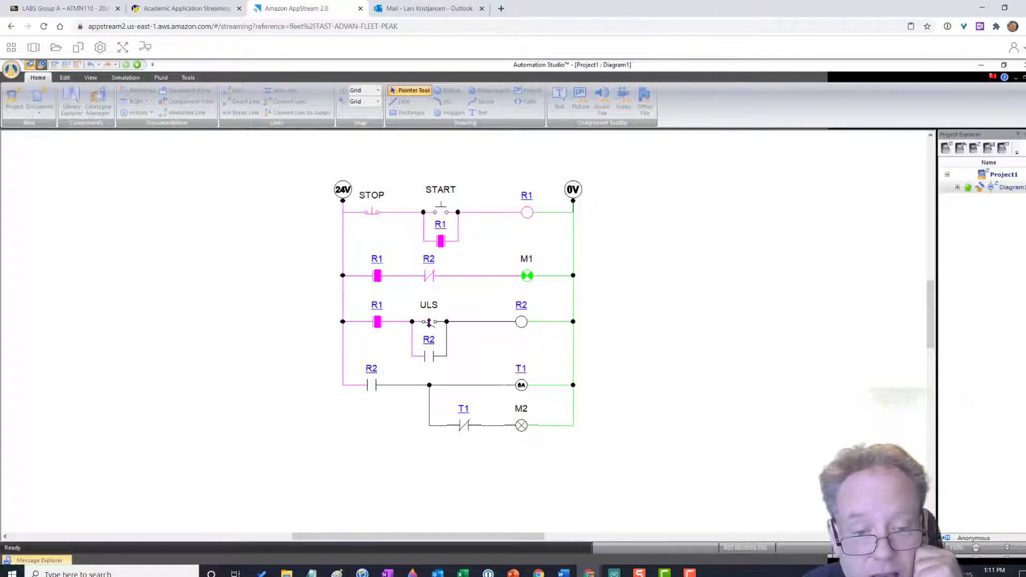
{"action": "left_click", "coordinate": [429, 322]}
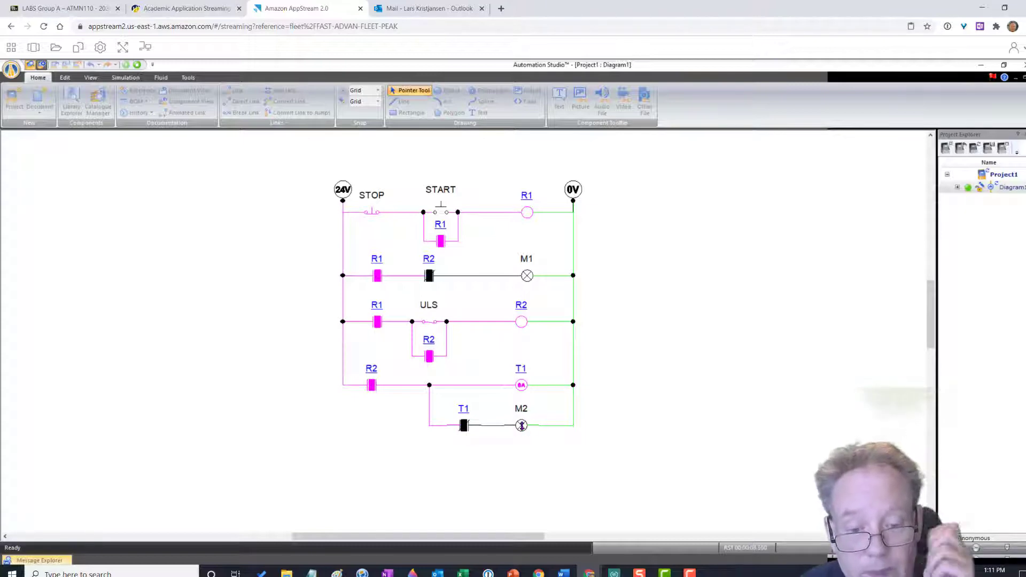
{"action": "left_click", "coordinate": [137, 64]}
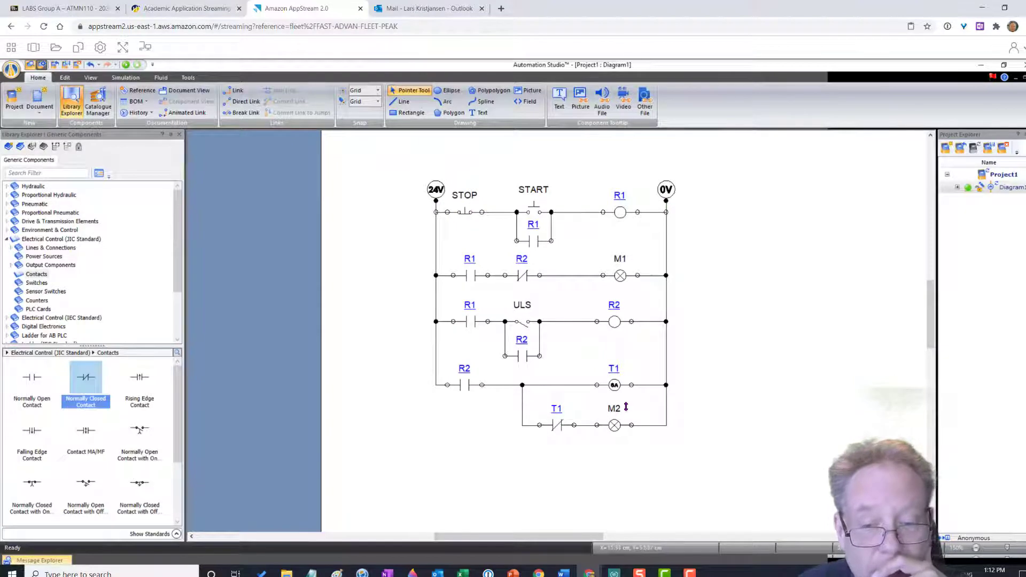
- Set the T1 coil's time delay to 10 s
{"action": "double_click", "coordinate": [615, 384]}
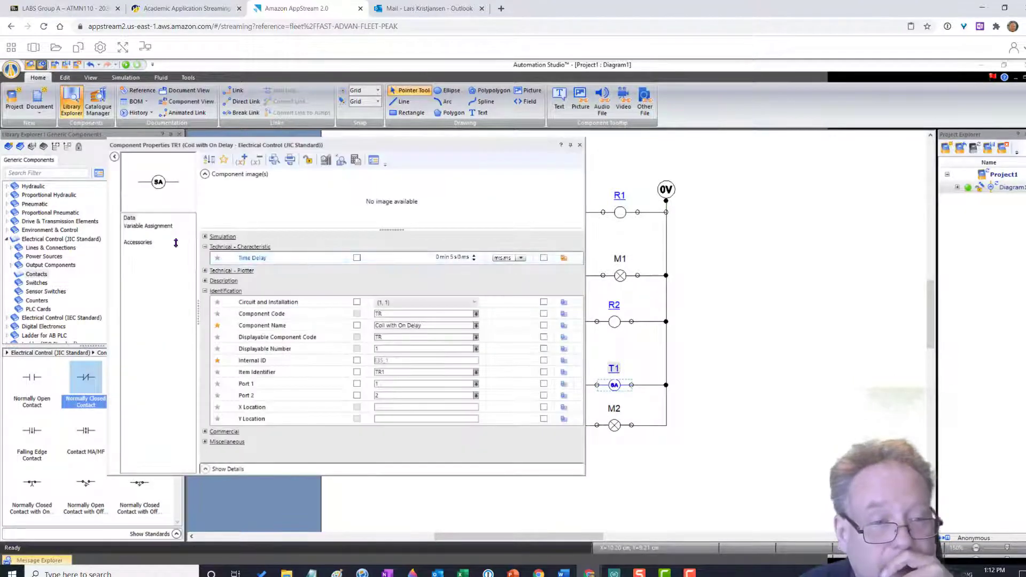
{"action": "left_click", "coordinate": [455, 258]}
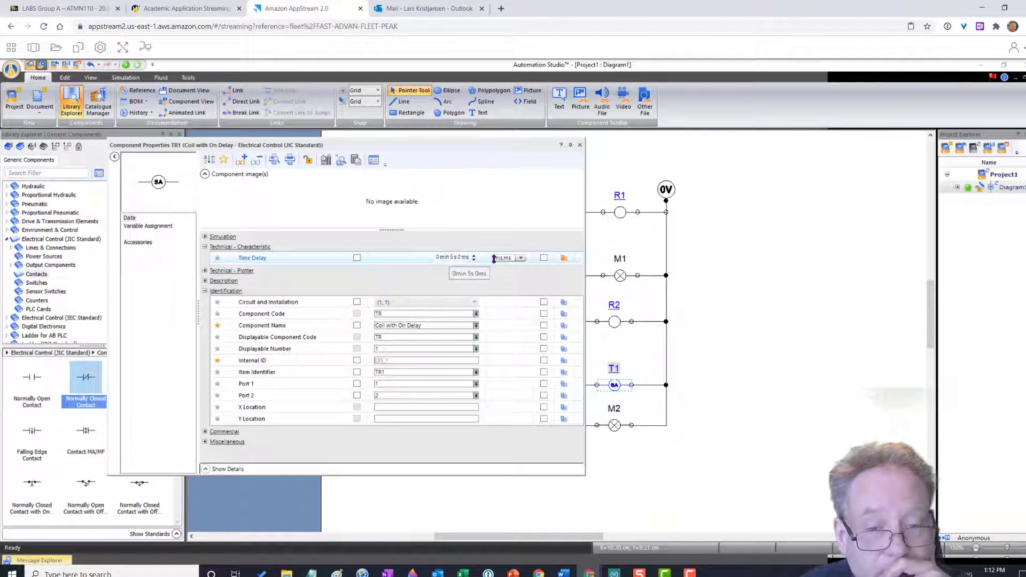
{"action": "left_click", "coordinate": [450, 257]}
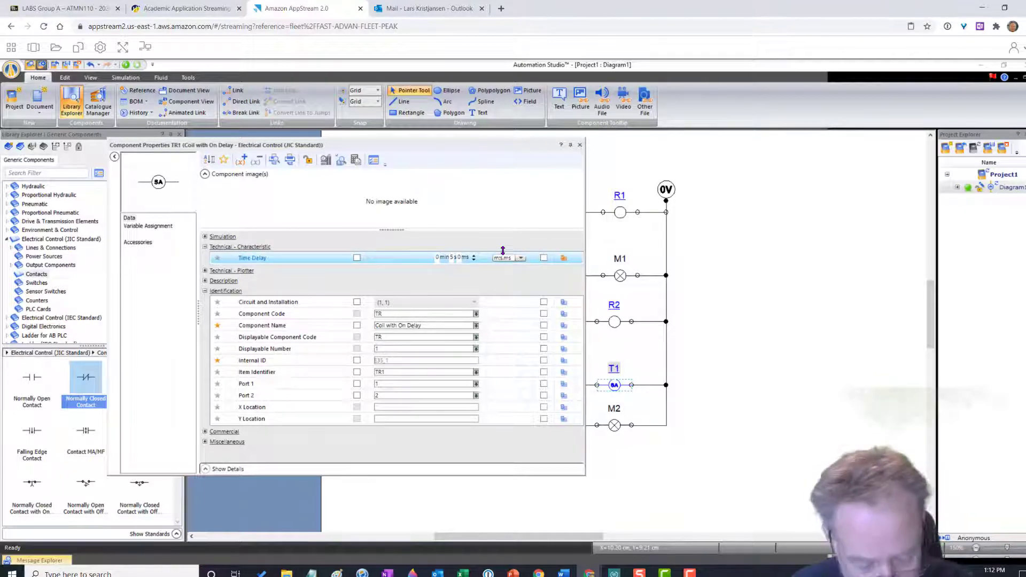
{"action": "type", "text": "10"}
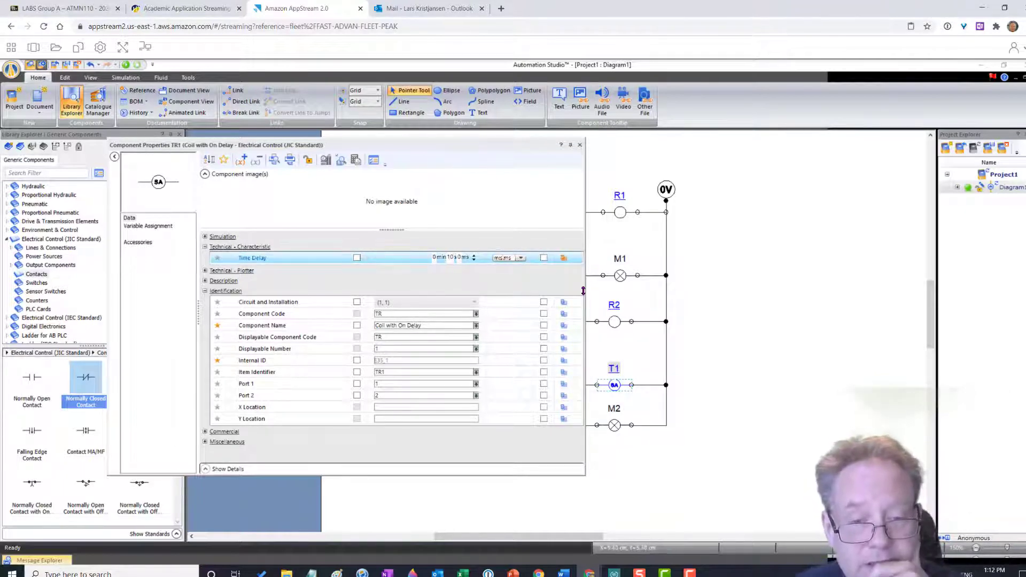
{"action": "left_click", "coordinate": [580, 145]}
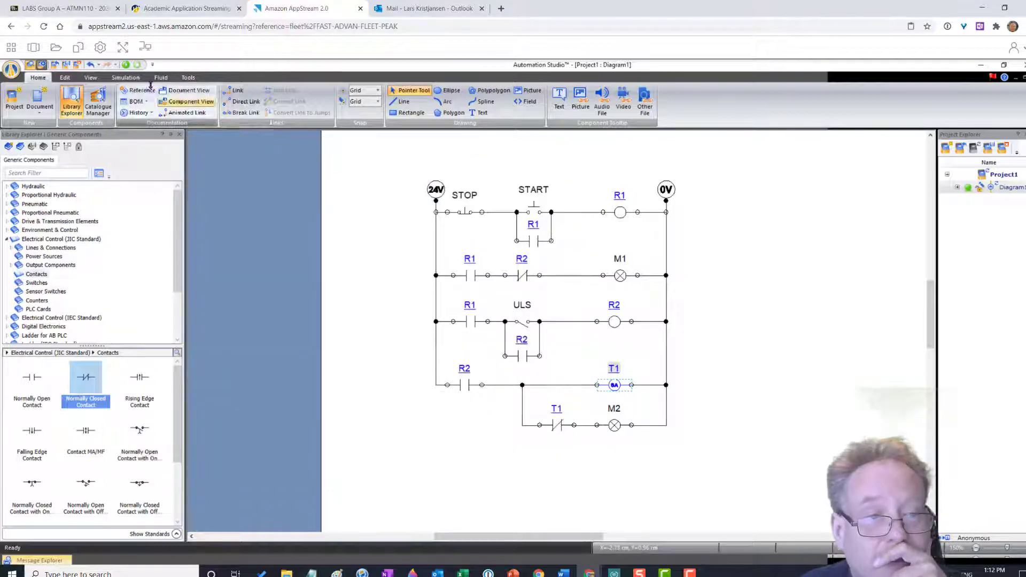
- Rerun the simulation to check how long M2 runs with the 10 s delay, operating START and ULS, and stop it
{"action": "left_click", "coordinate": [125, 64]}
{"action": "left_click", "coordinate": [439, 207]}
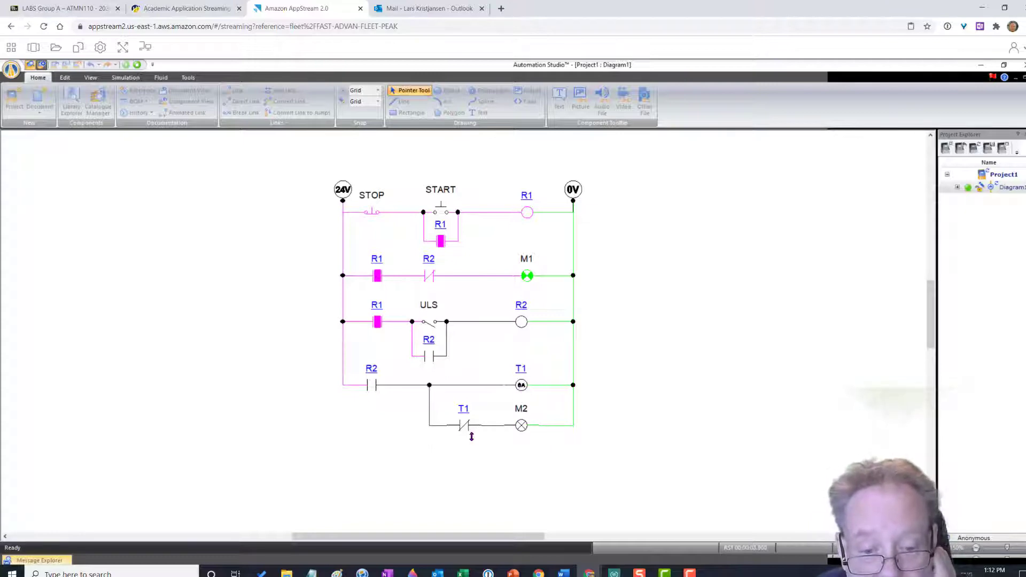
{"action": "left_click", "coordinate": [428, 321]}
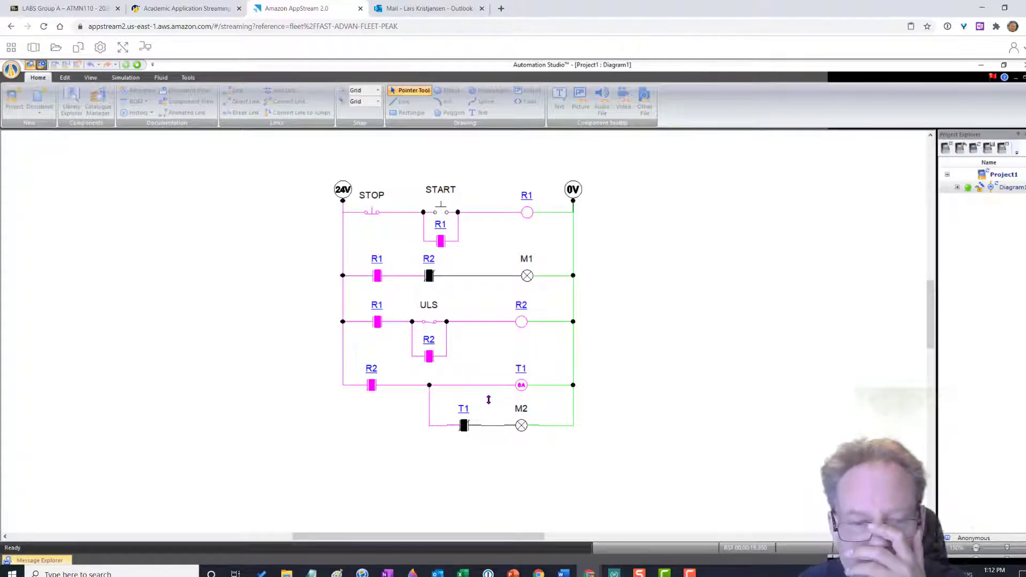
{"action": "left_click", "coordinate": [137, 65]}
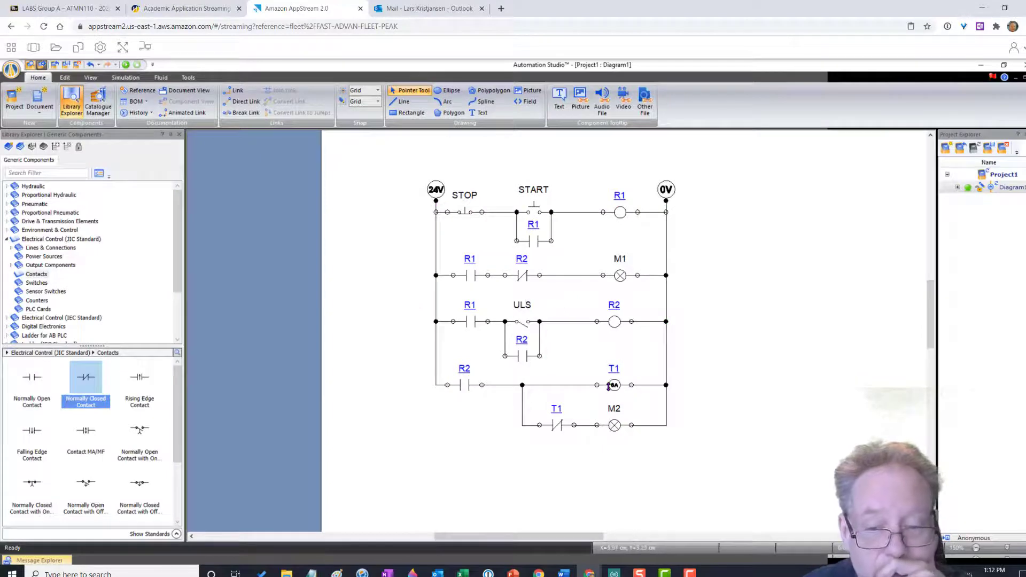
- Switch the T1 on-delay coil's time delay unit to ms and set the delay to 5000 ms
{"action": "double_click", "coordinate": [611, 385]}
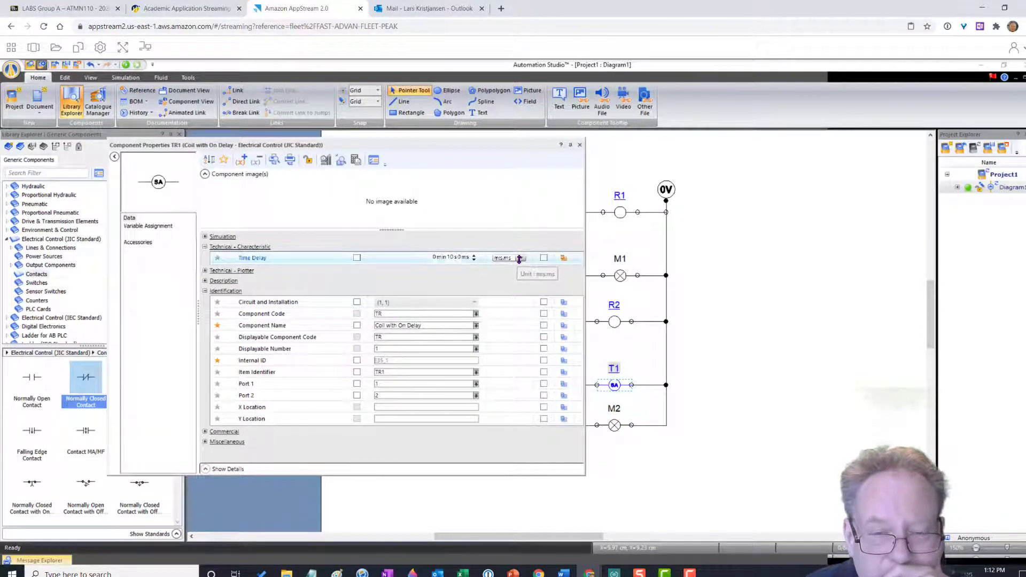
{"action": "left_click", "coordinate": [519, 259]}
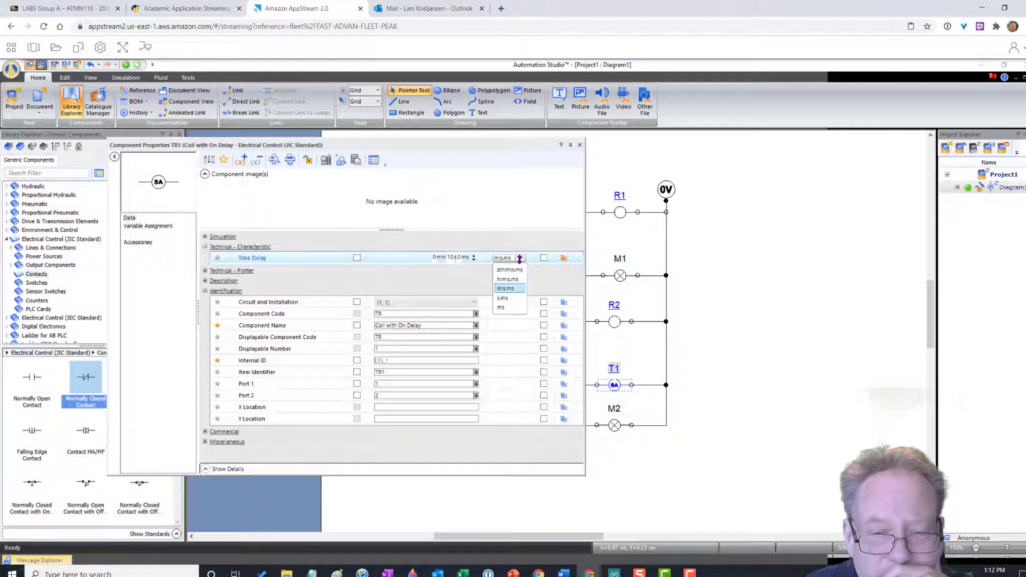
{"action": "left_click", "coordinate": [508, 308]}
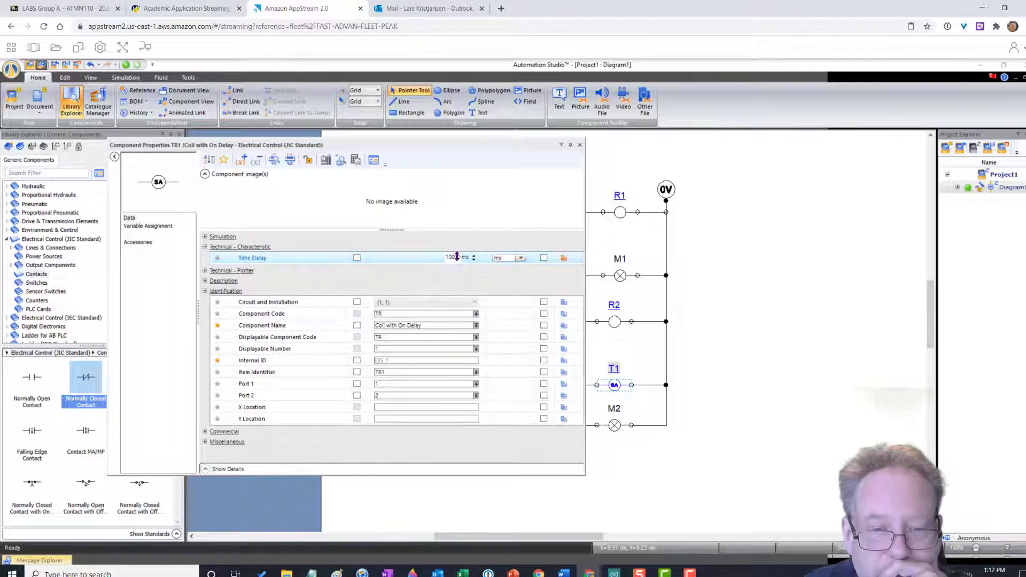
{"action": "left_click", "coordinate": [473, 256]}
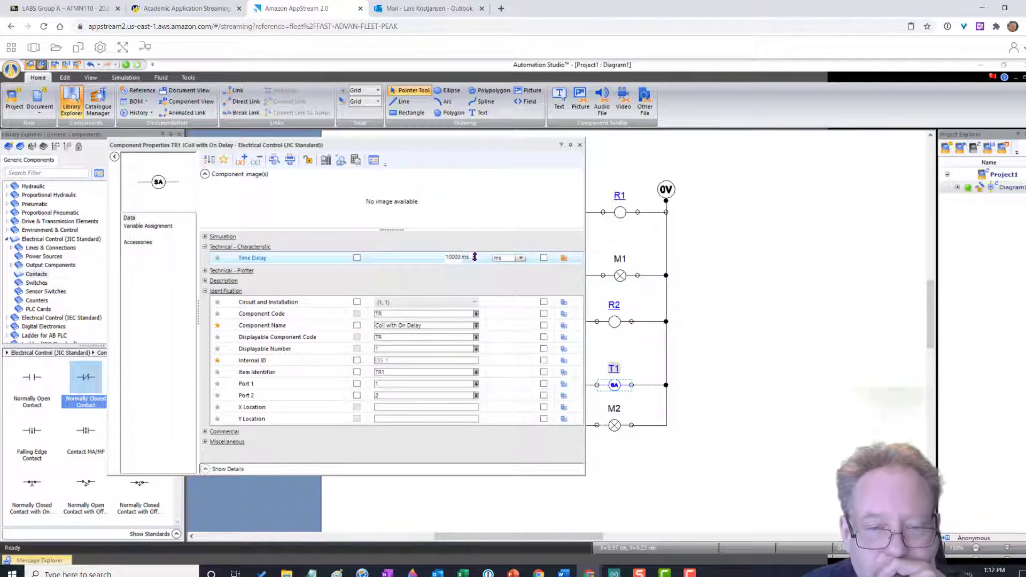
{"action": "double_click", "coordinate": [458, 259]}
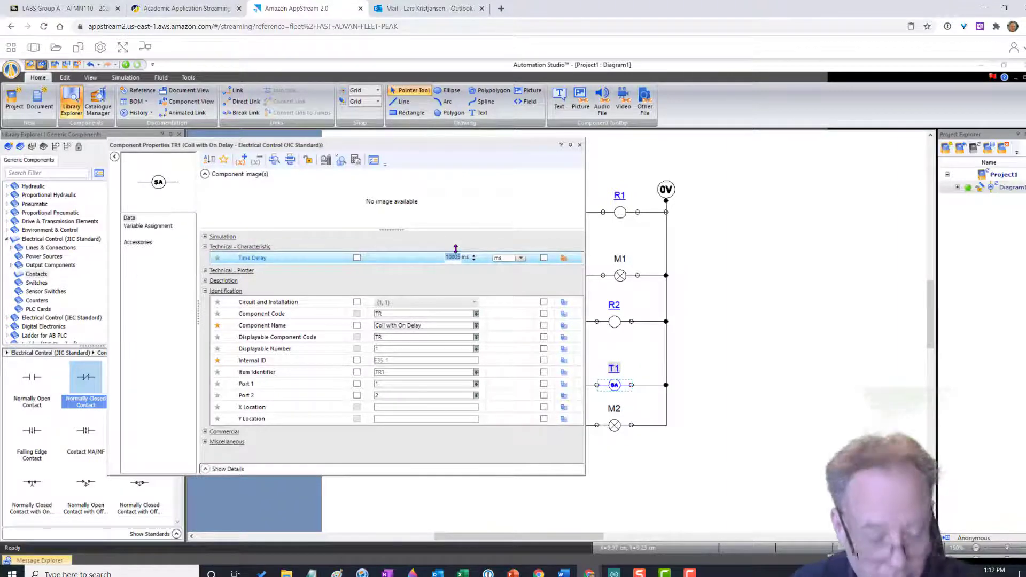
{"action": "type", "text": "500"}
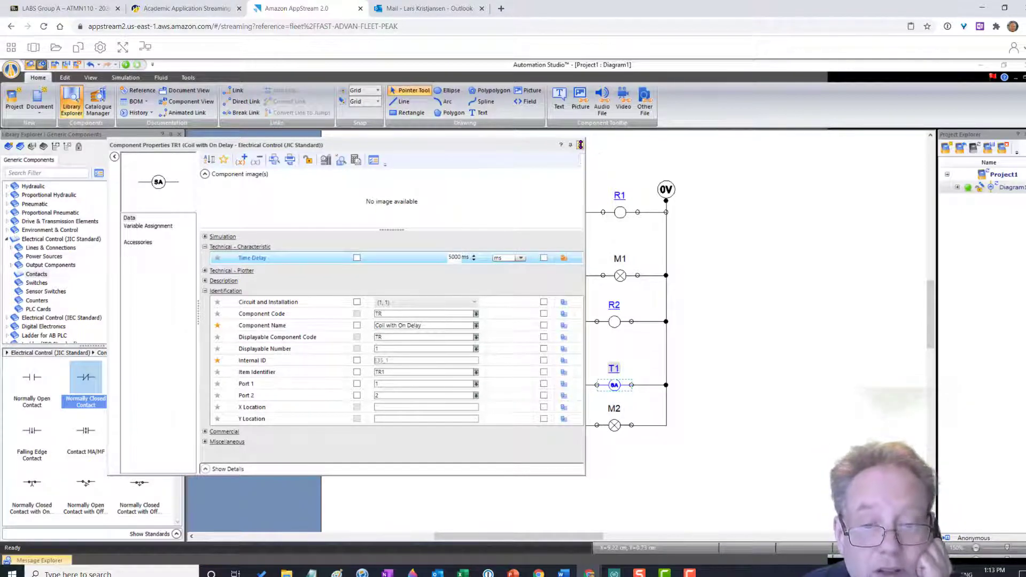
{"action": "left_click", "coordinate": [581, 144]}
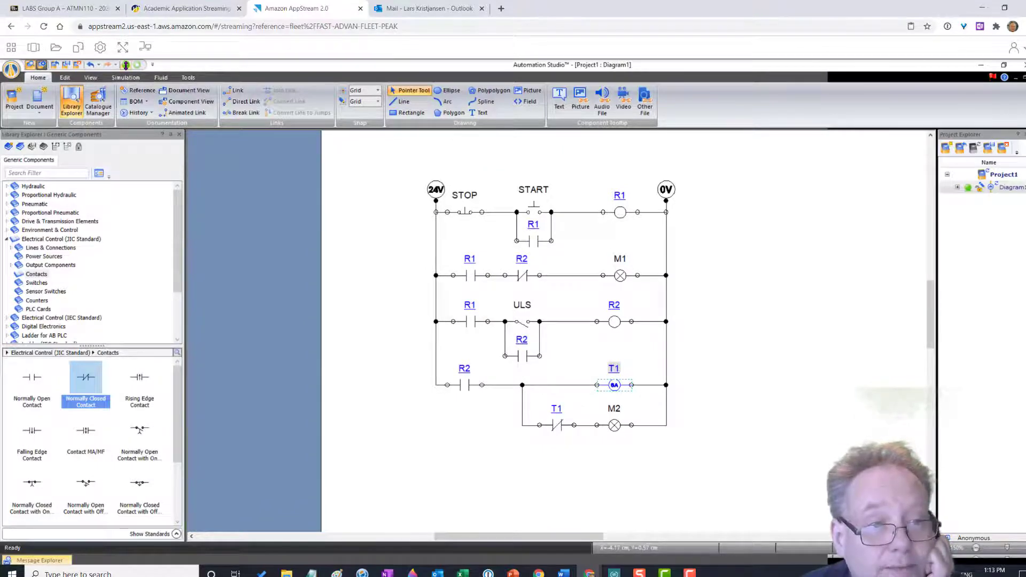
- Simulate the circuit with the 5000 ms delay by operating START and ULS, and stop it after T1 times out
{"action": "left_click", "coordinate": [126, 65]}
{"action": "left_click", "coordinate": [443, 213]}
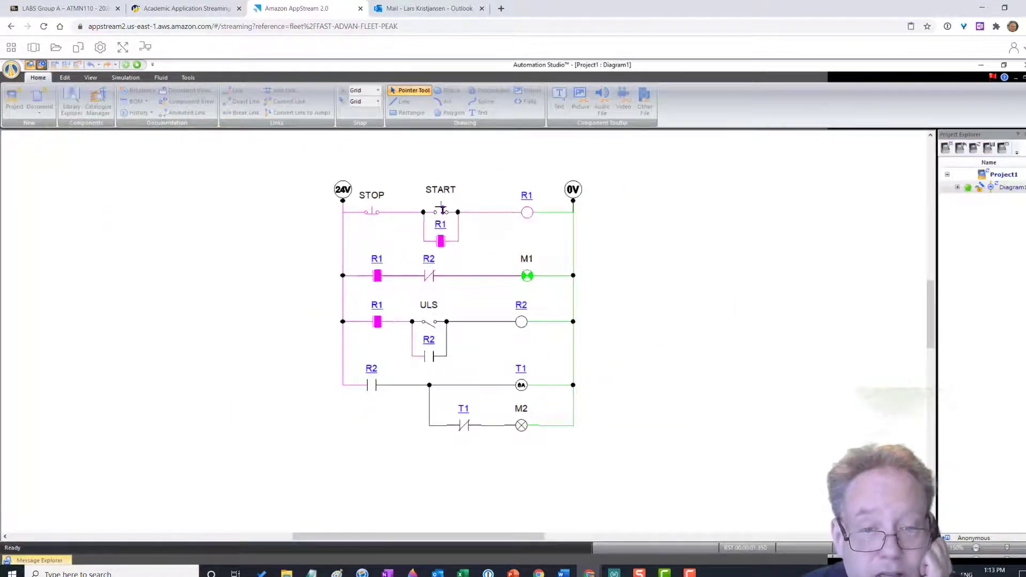
{"action": "left_click", "coordinate": [429, 321]}
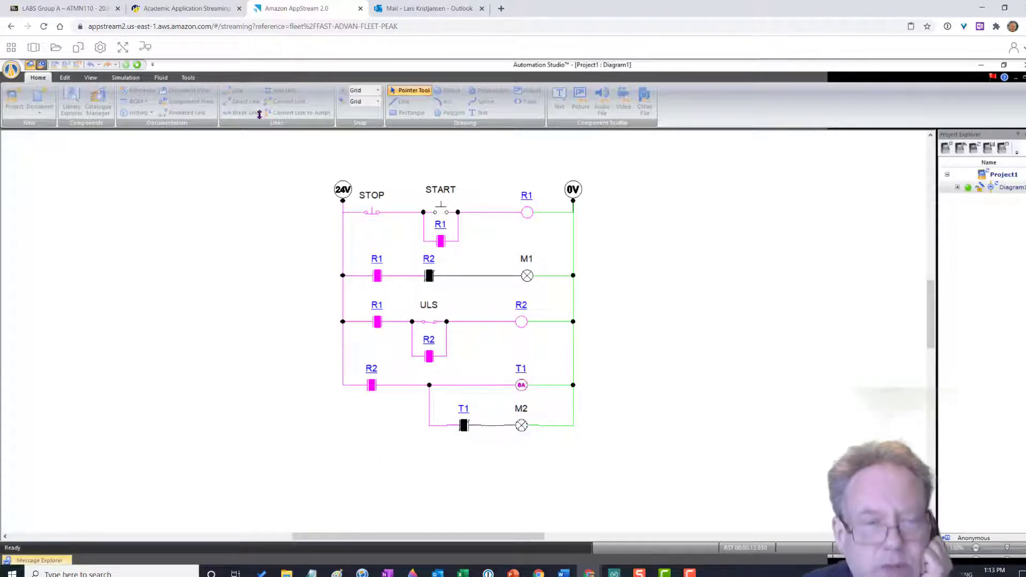
{"action": "left_click", "coordinate": [137, 65]}
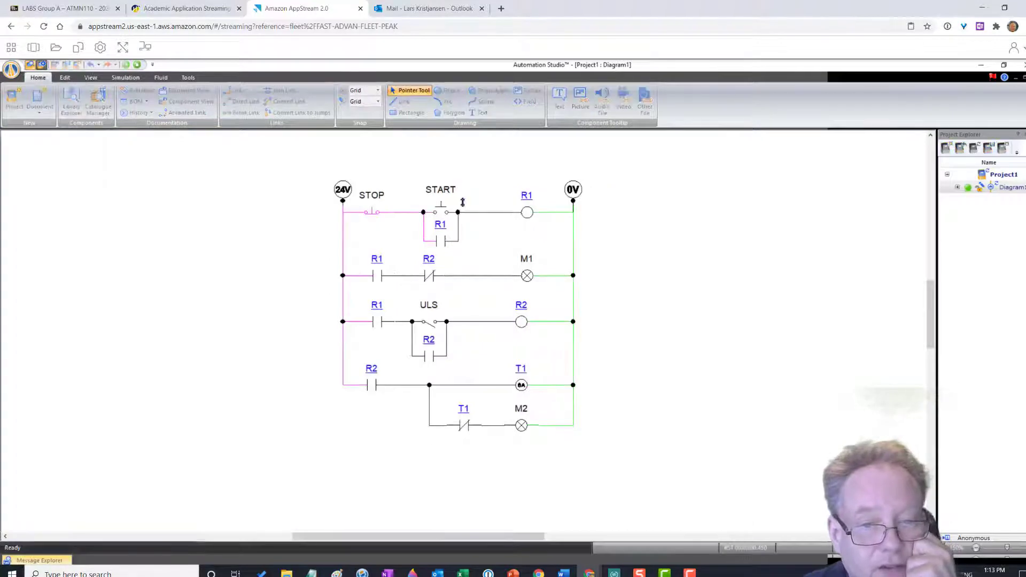
- Repeat the simulation to recheck M2's timed run, actuating START and closing ULS, and end it once M2 switches off
{"action": "left_click", "coordinate": [440, 205]}
{"action": "left_click", "coordinate": [428, 322]}
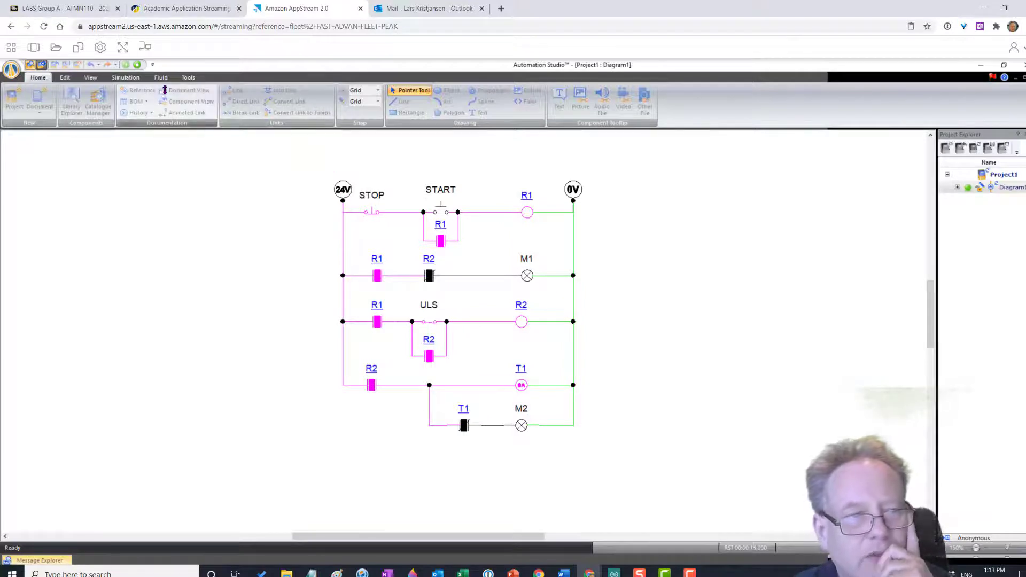
{"action": "left_click", "coordinate": [136, 64]}
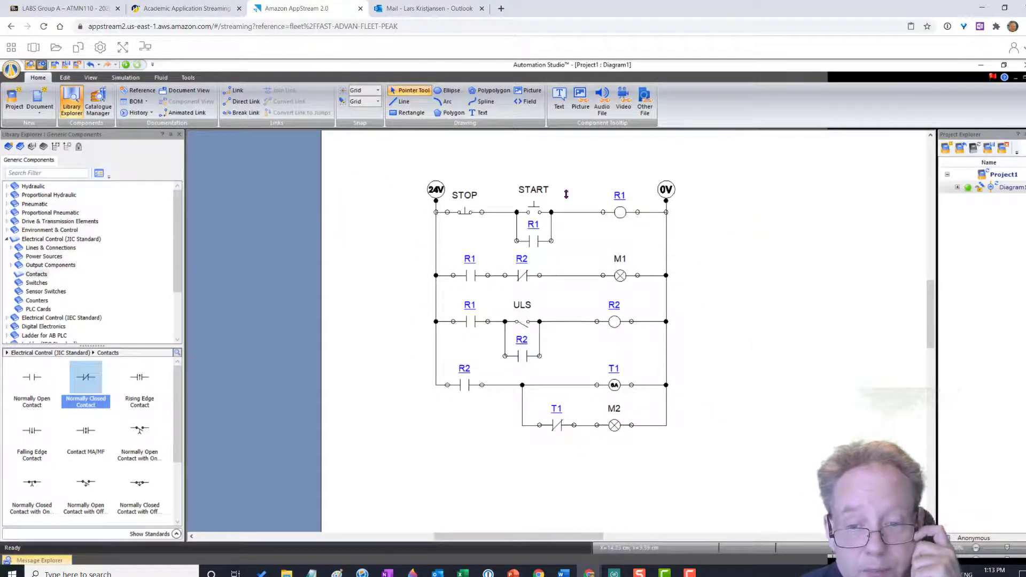
- Save the project as "Lab 5 Sec 3" in the Temporary Files folder under This PC
{"action": "left_click", "coordinate": [11, 69]}
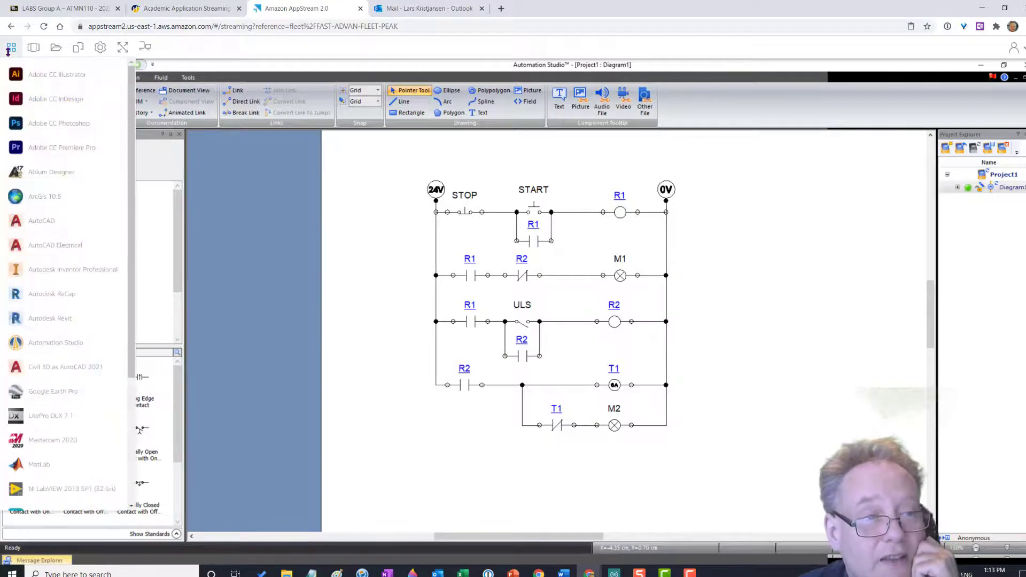
{"action": "left_click", "coordinate": [11, 68]}
{"action": "left_click", "coordinate": [11, 68]}
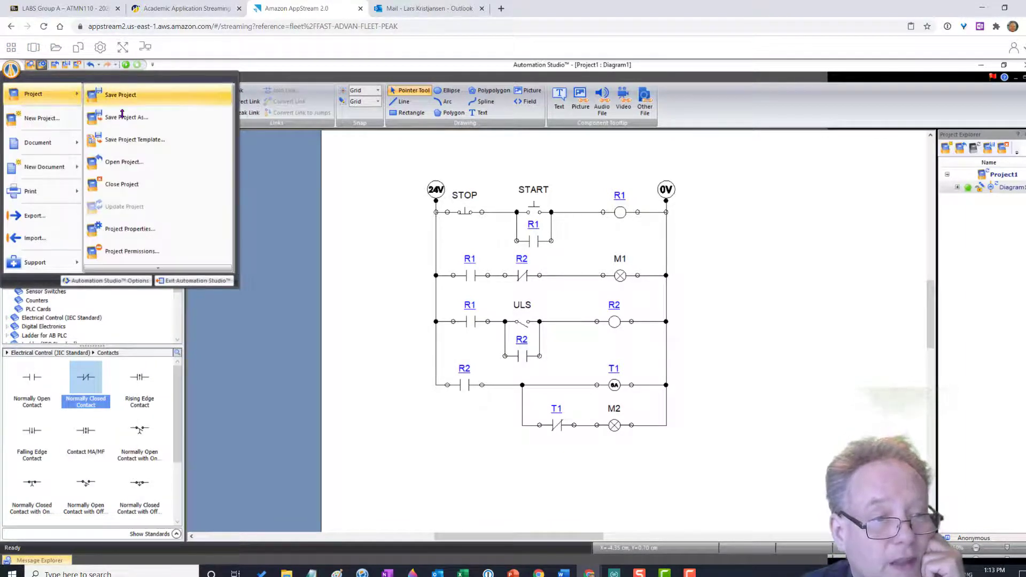
{"action": "left_click", "coordinate": [321, 214]}
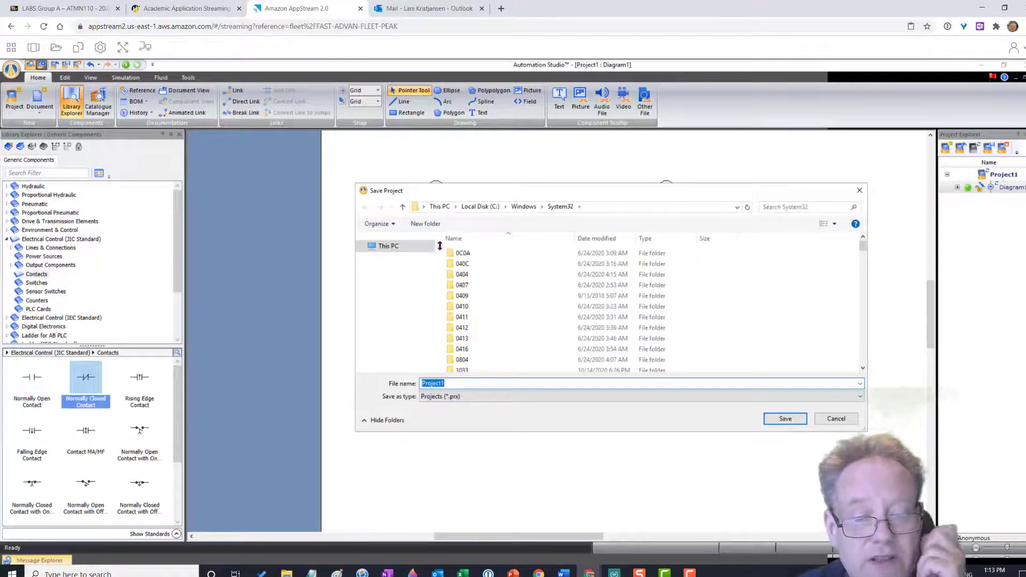
{"action": "left_click", "coordinate": [386, 245]}
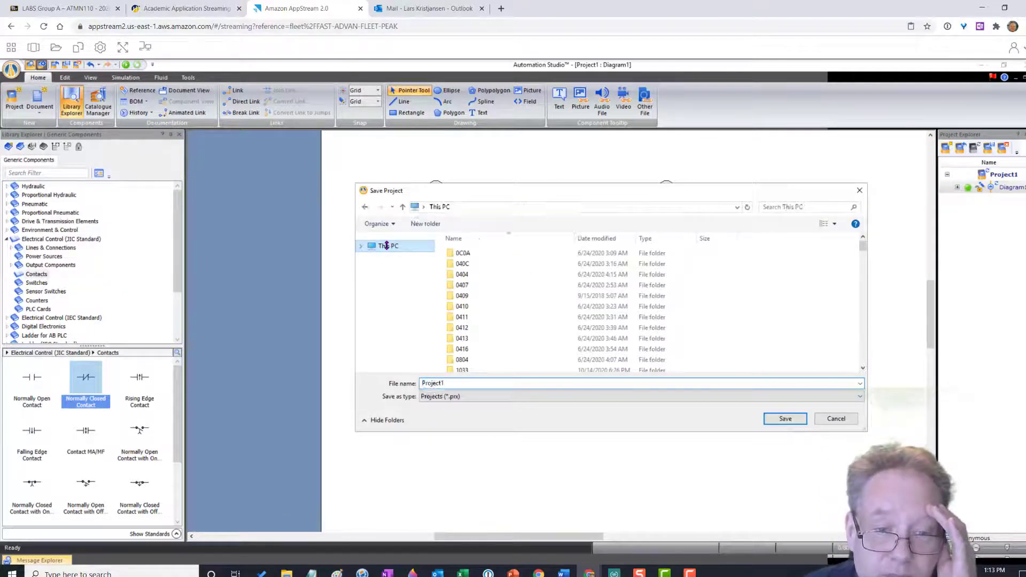
{"action": "double_click", "coordinate": [593, 256]}
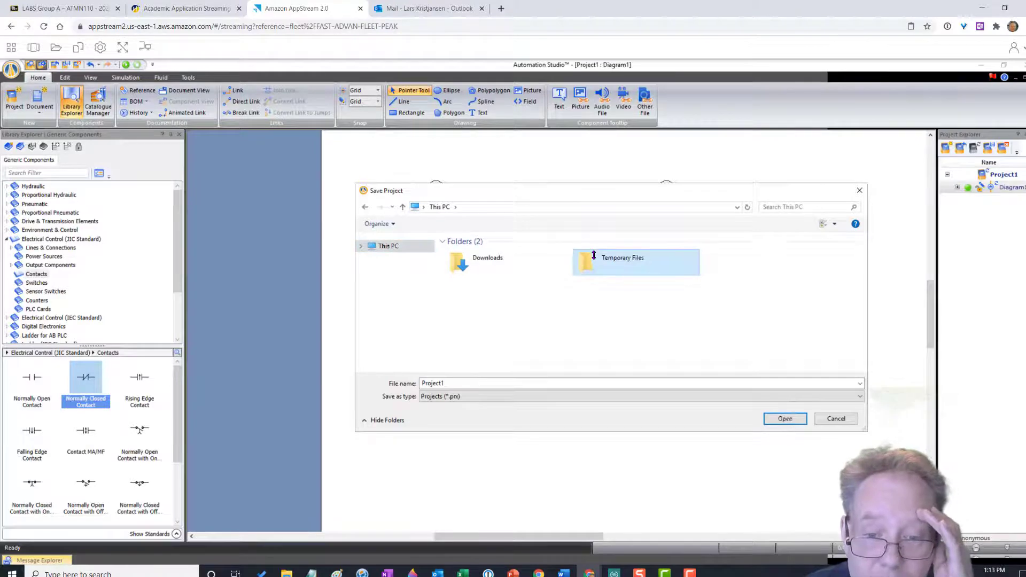
{"action": "double_click", "coordinate": [455, 384]}
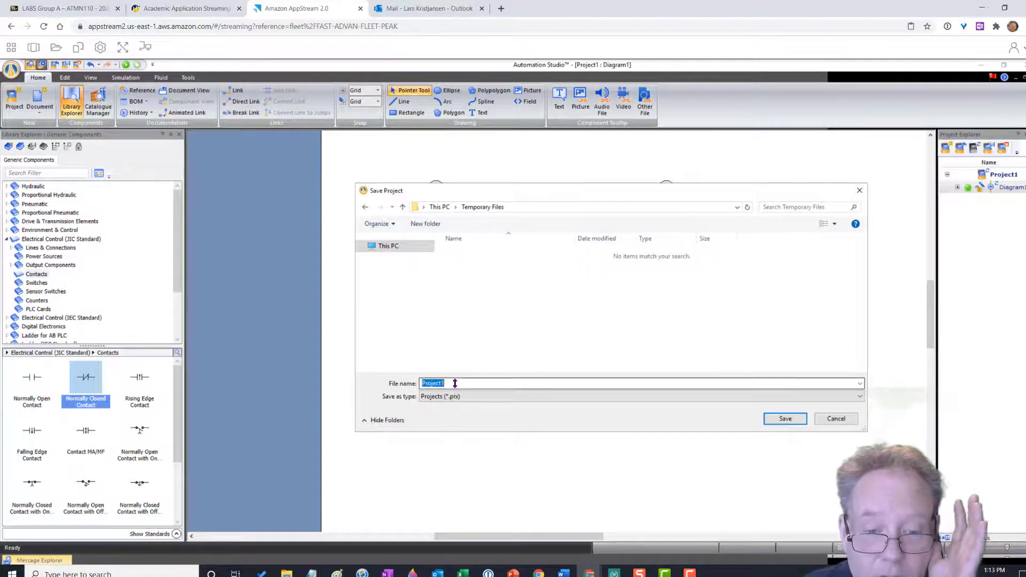
{"action": "type", "text": "LAb "}
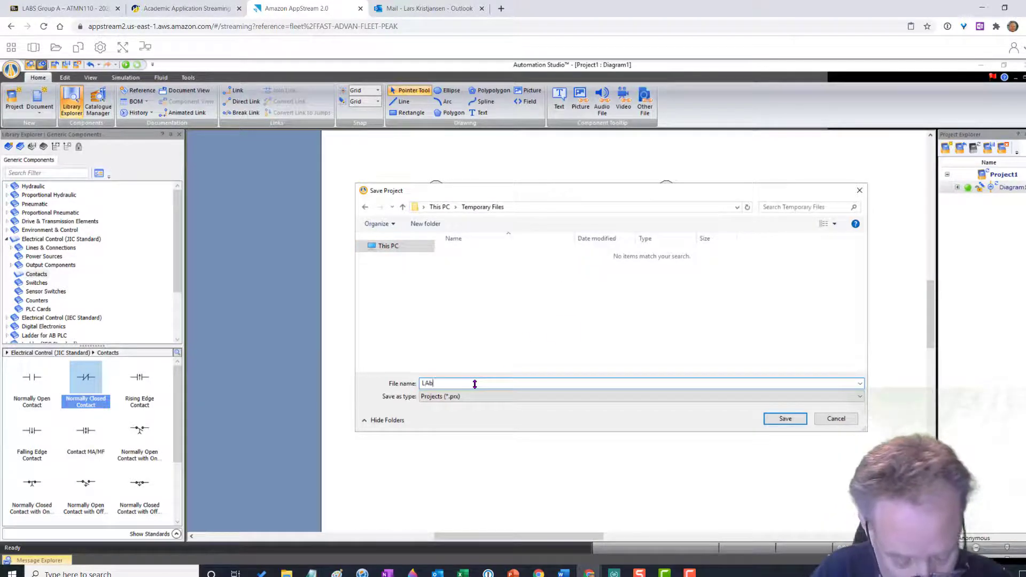
{"action": "type", "text": "5 Sec 3"}
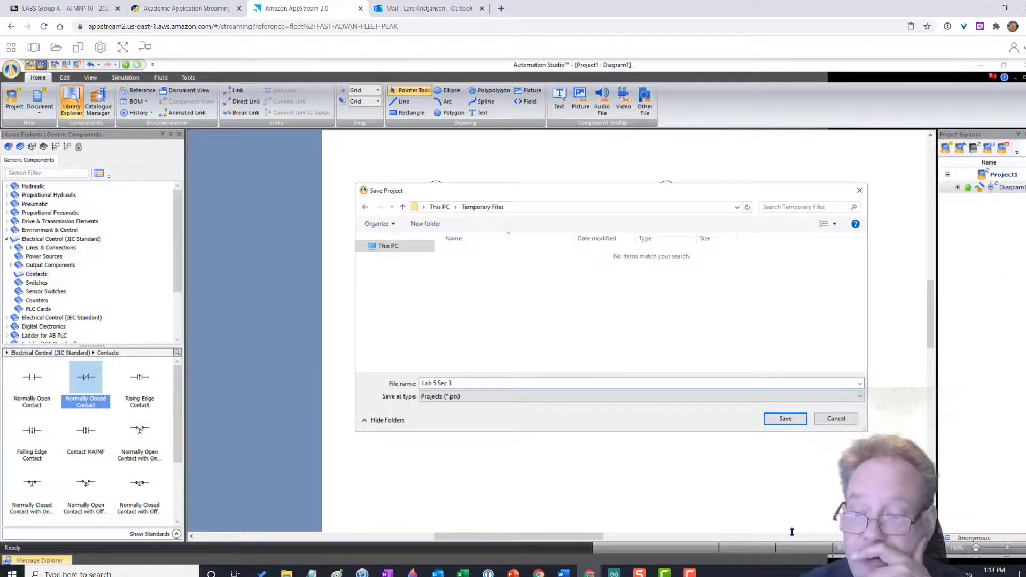
{"action": "left_click", "coordinate": [786, 419]}
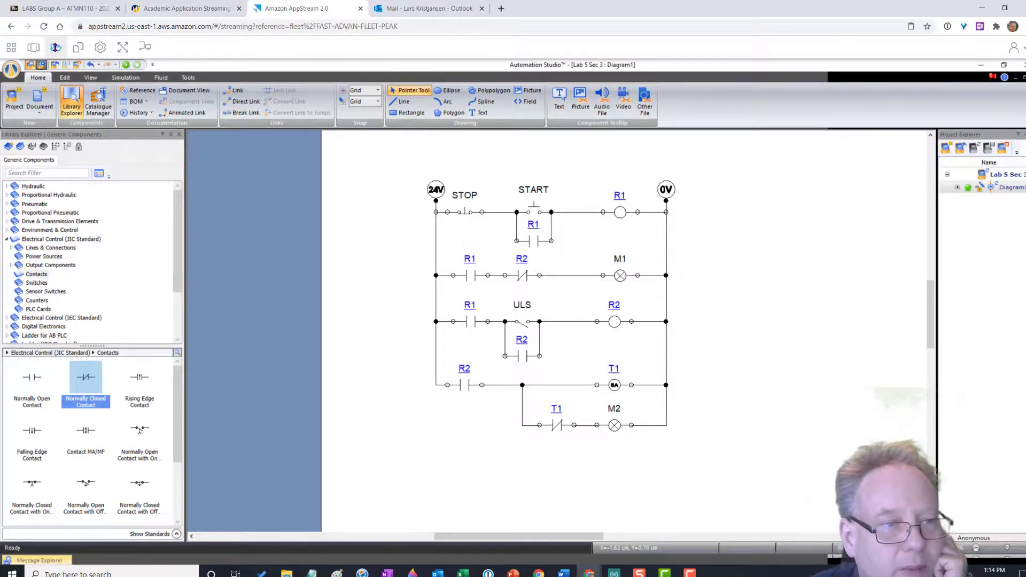
- Download Lab 5 Sec 3.prx from the Temporary Files folder of the AppStream session's My Files and close the file browser
{"action": "left_click", "coordinate": [55, 47]}
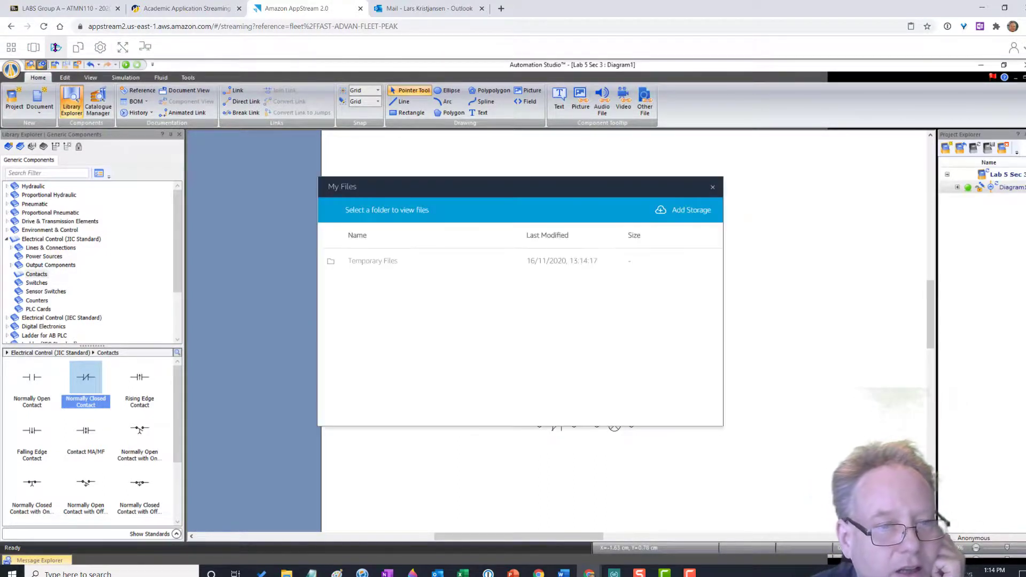
{"action": "left_click", "coordinate": [370, 261]}
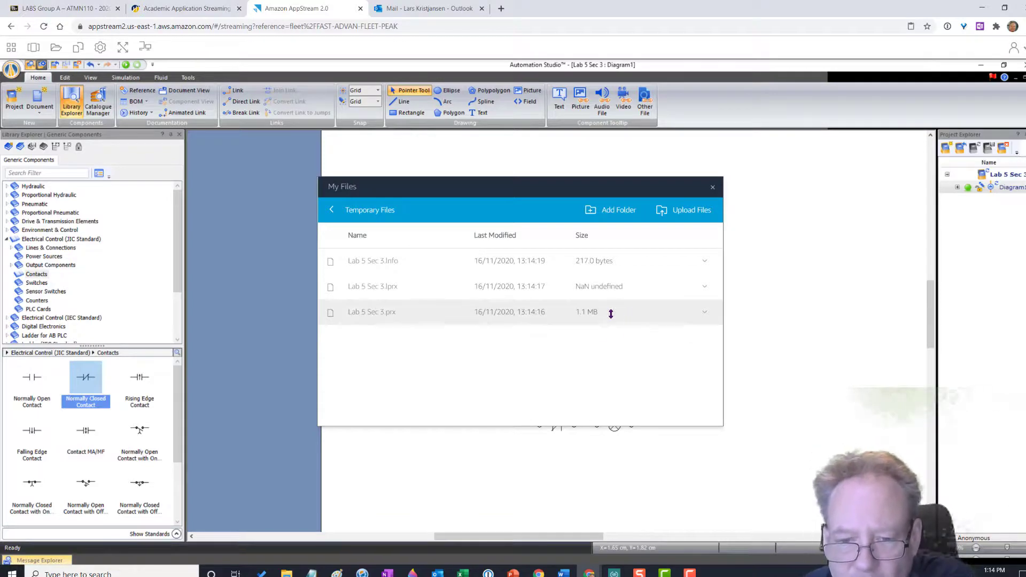
{"action": "left_click", "coordinate": [707, 313]}
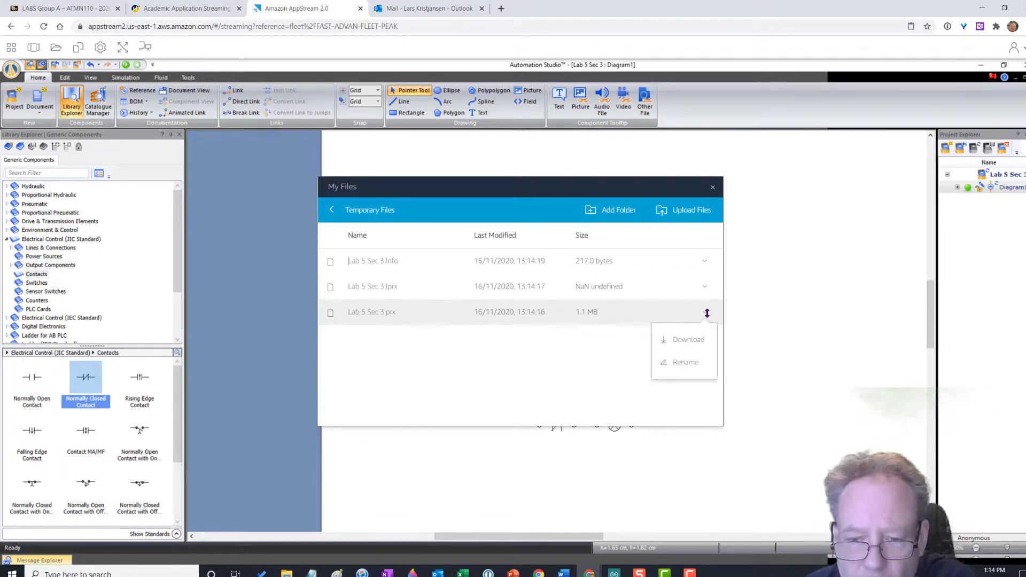
{"action": "left_click", "coordinate": [688, 338]}
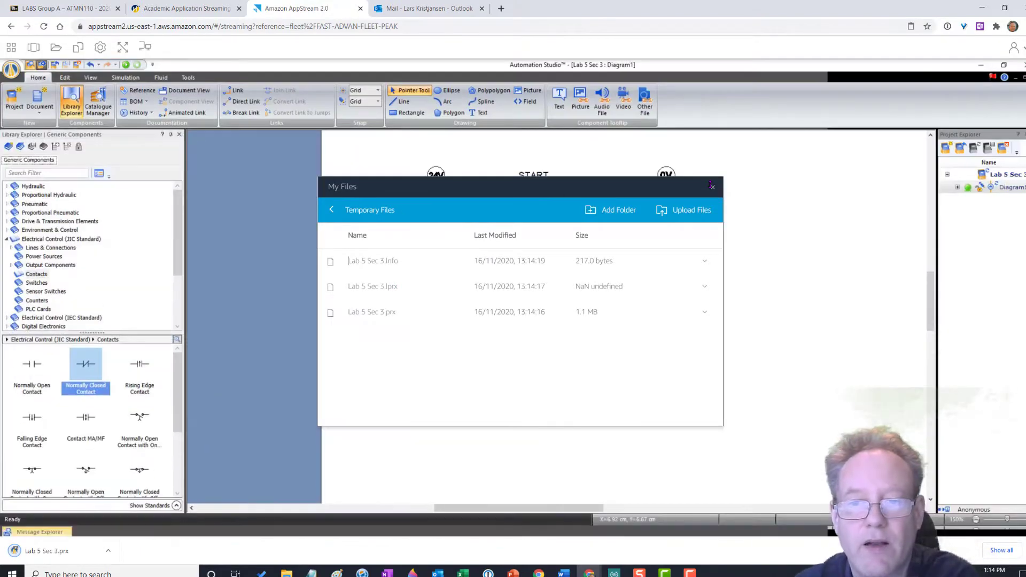
{"action": "left_click", "coordinate": [712, 186]}
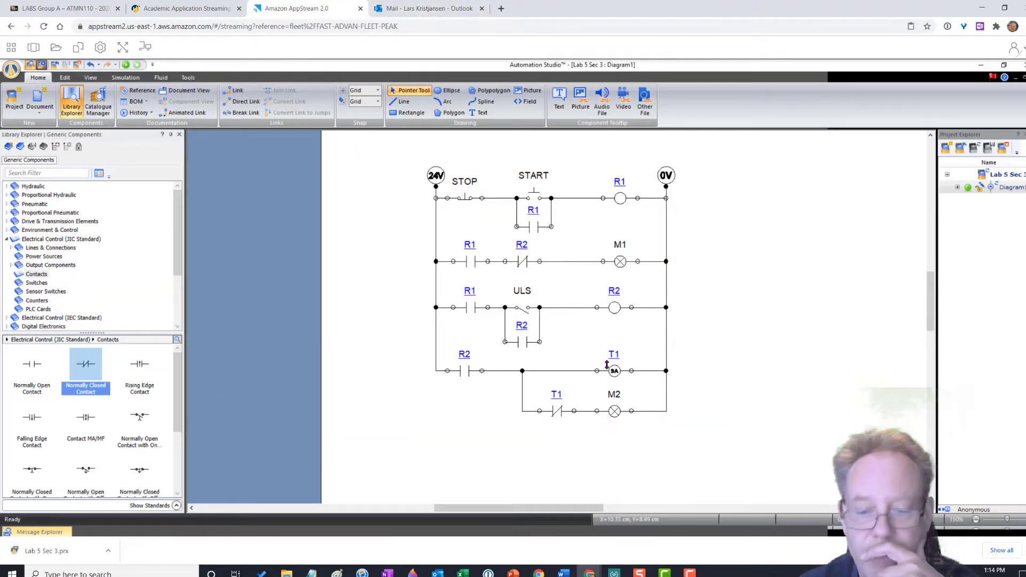